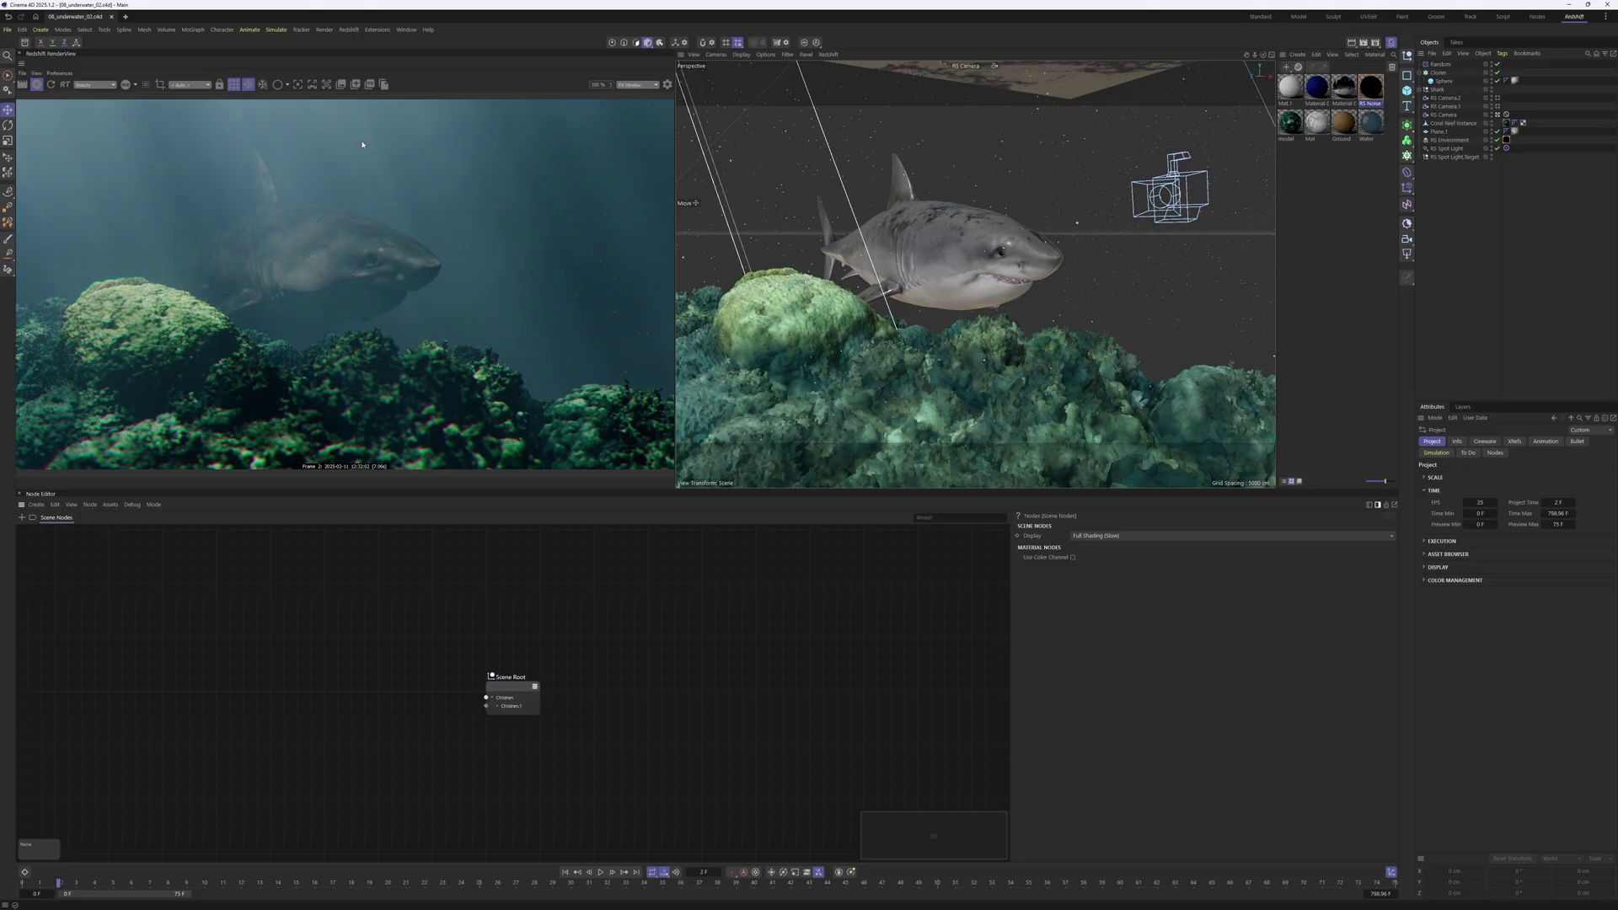
Restart the Redshift preview, view the reef through the Default Camera, and select the Coral Reef Instance.
click(234, 85)
click(1497, 114)
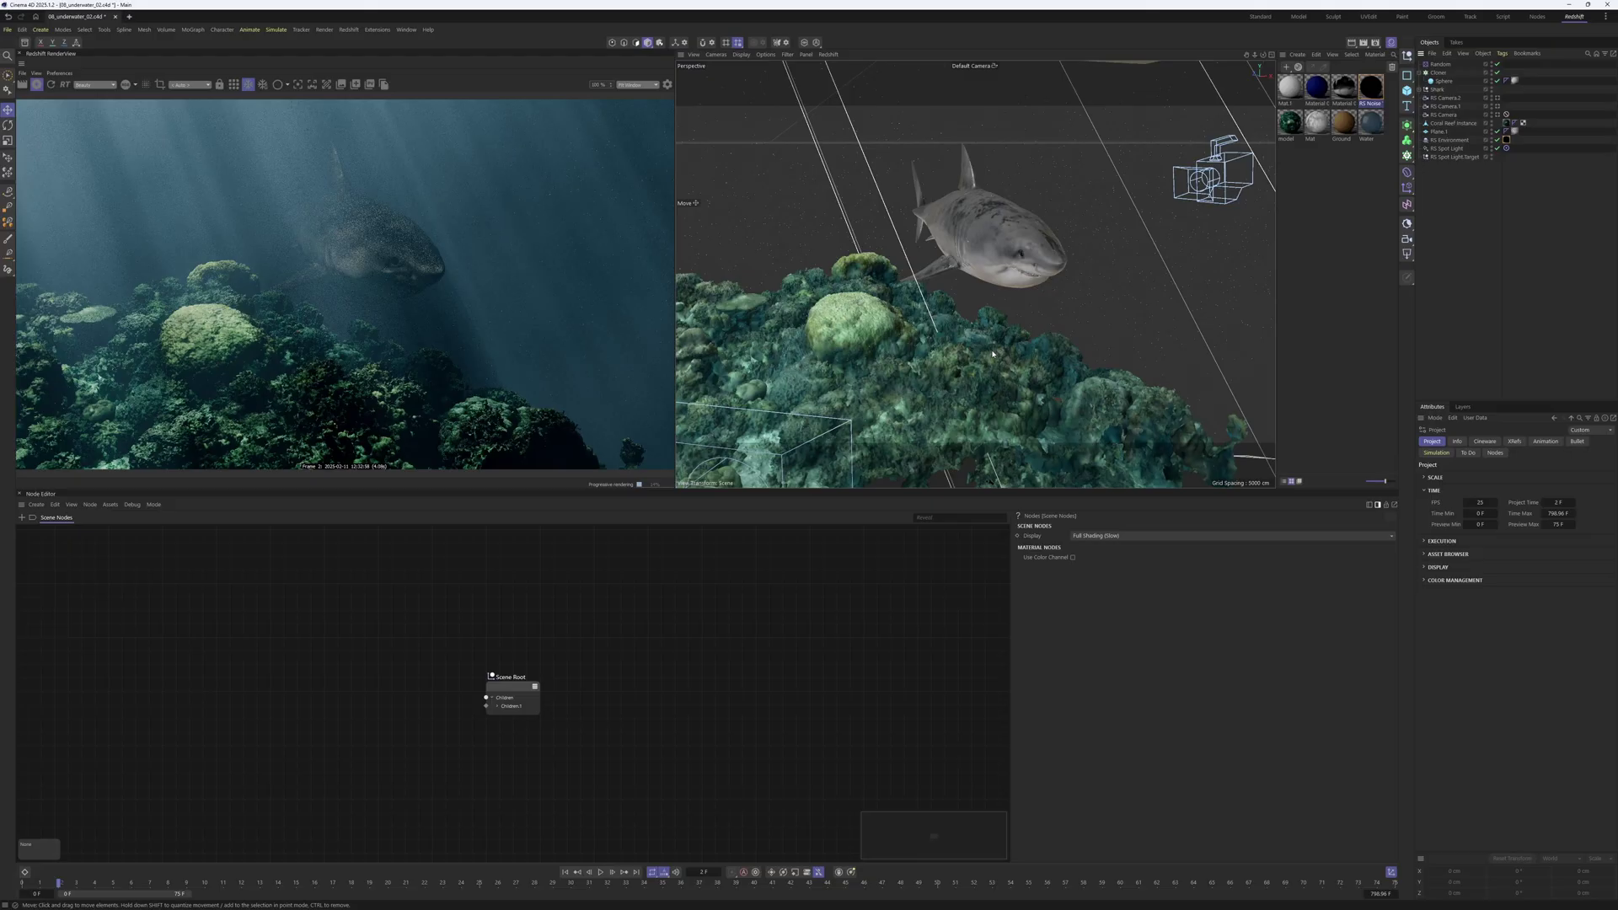
alt+drag(927, 337, 1049, 235)
click(905, 322)
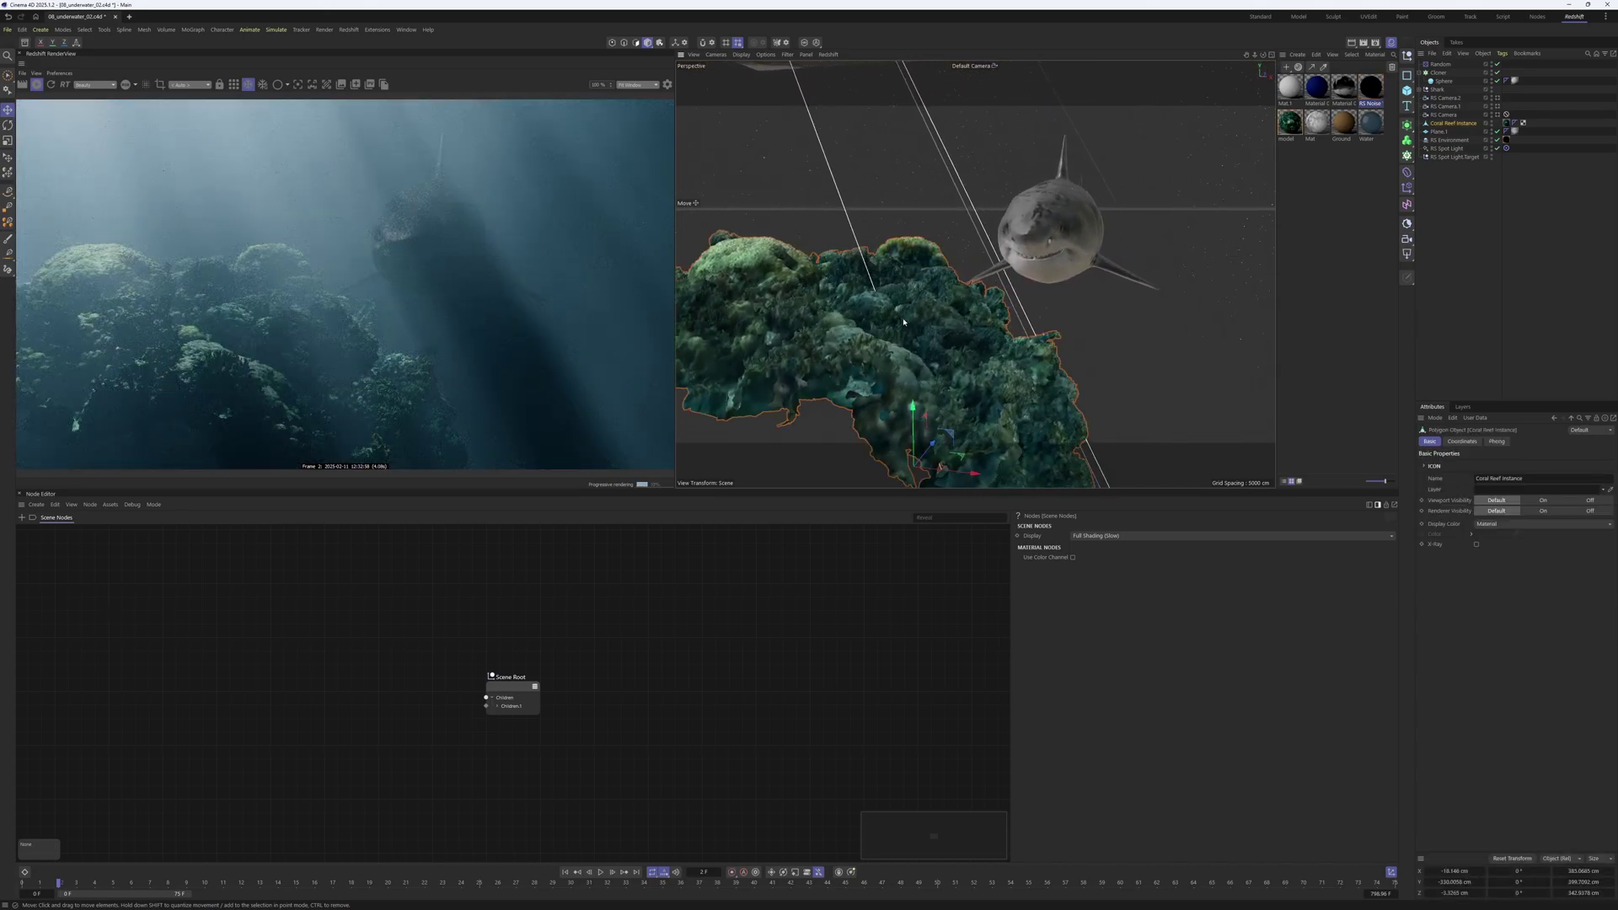
click(1024, 248)
Orbit around the shark to see the scene cameras, then start a new empty scene.
mouse_move(914, 337)
alt+mouse_down()
mouse_move(945, 337)
mouse_move(873, 335)
mouse_move(922, 338)
alt+mouse_up()
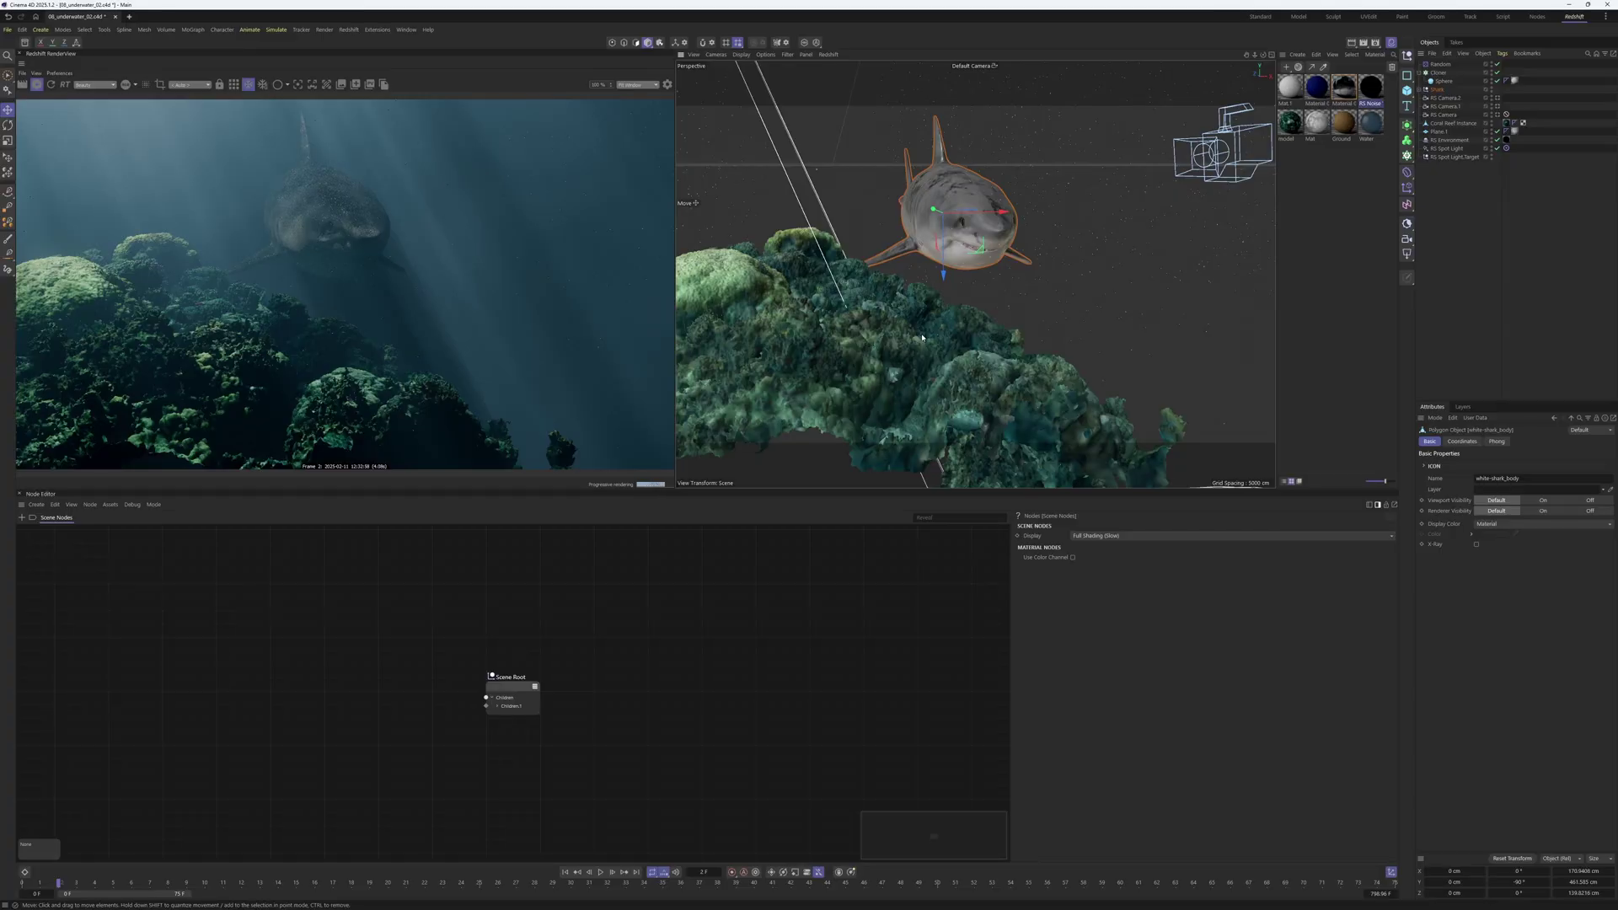
alt+drag(922, 338, 911, 211)
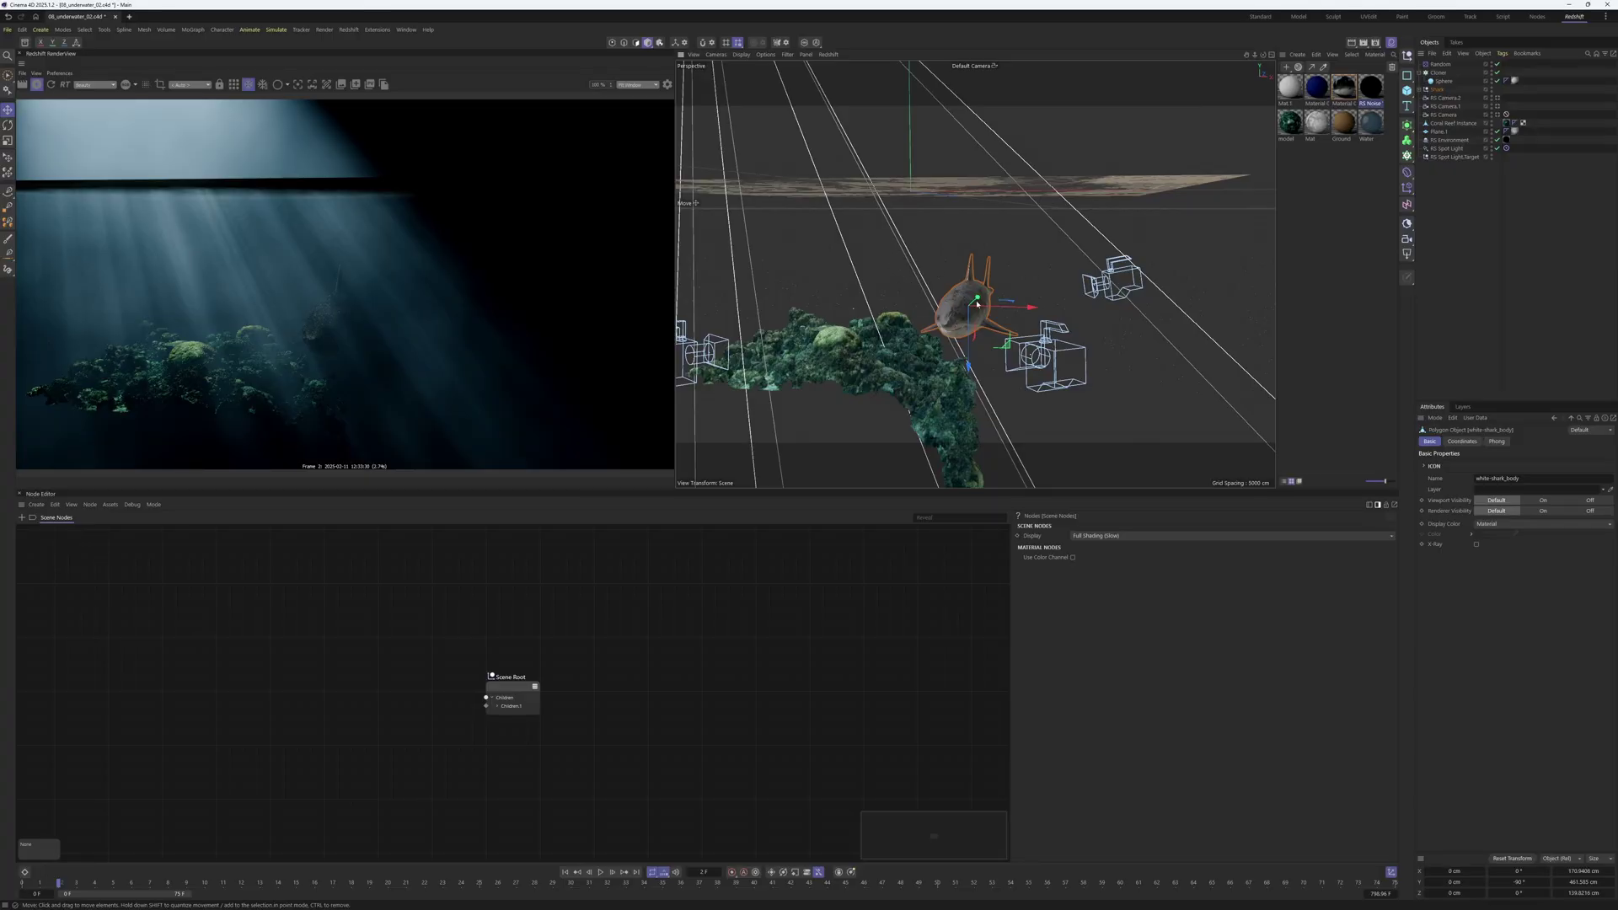
click(130, 17)
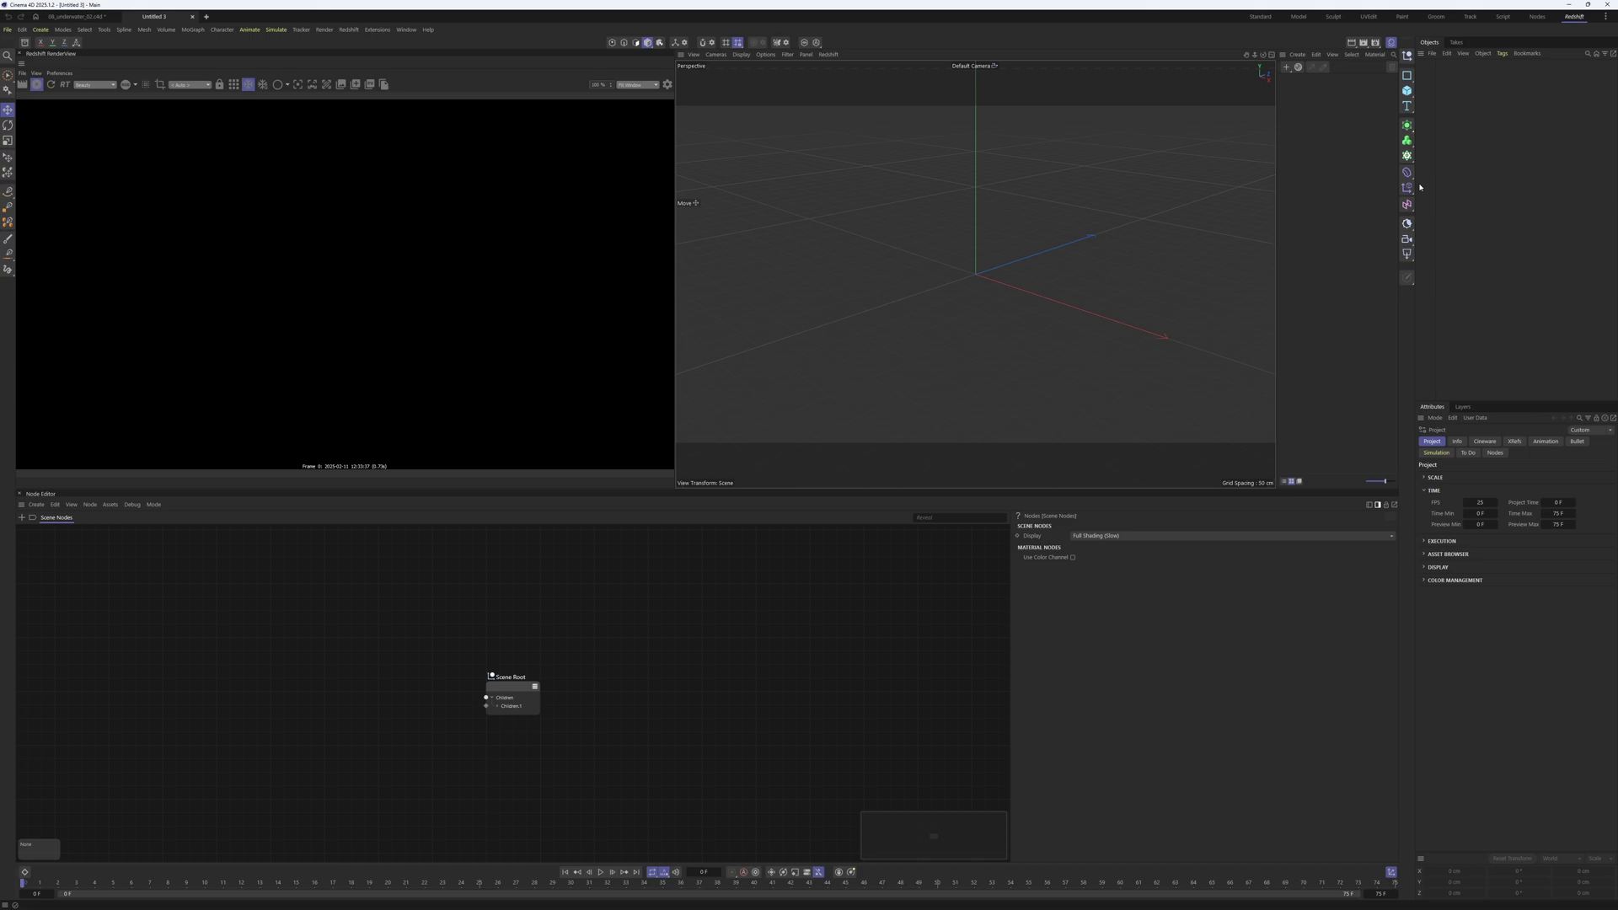
Add an RS Spot Light and give it a target null.
click(1406, 256)
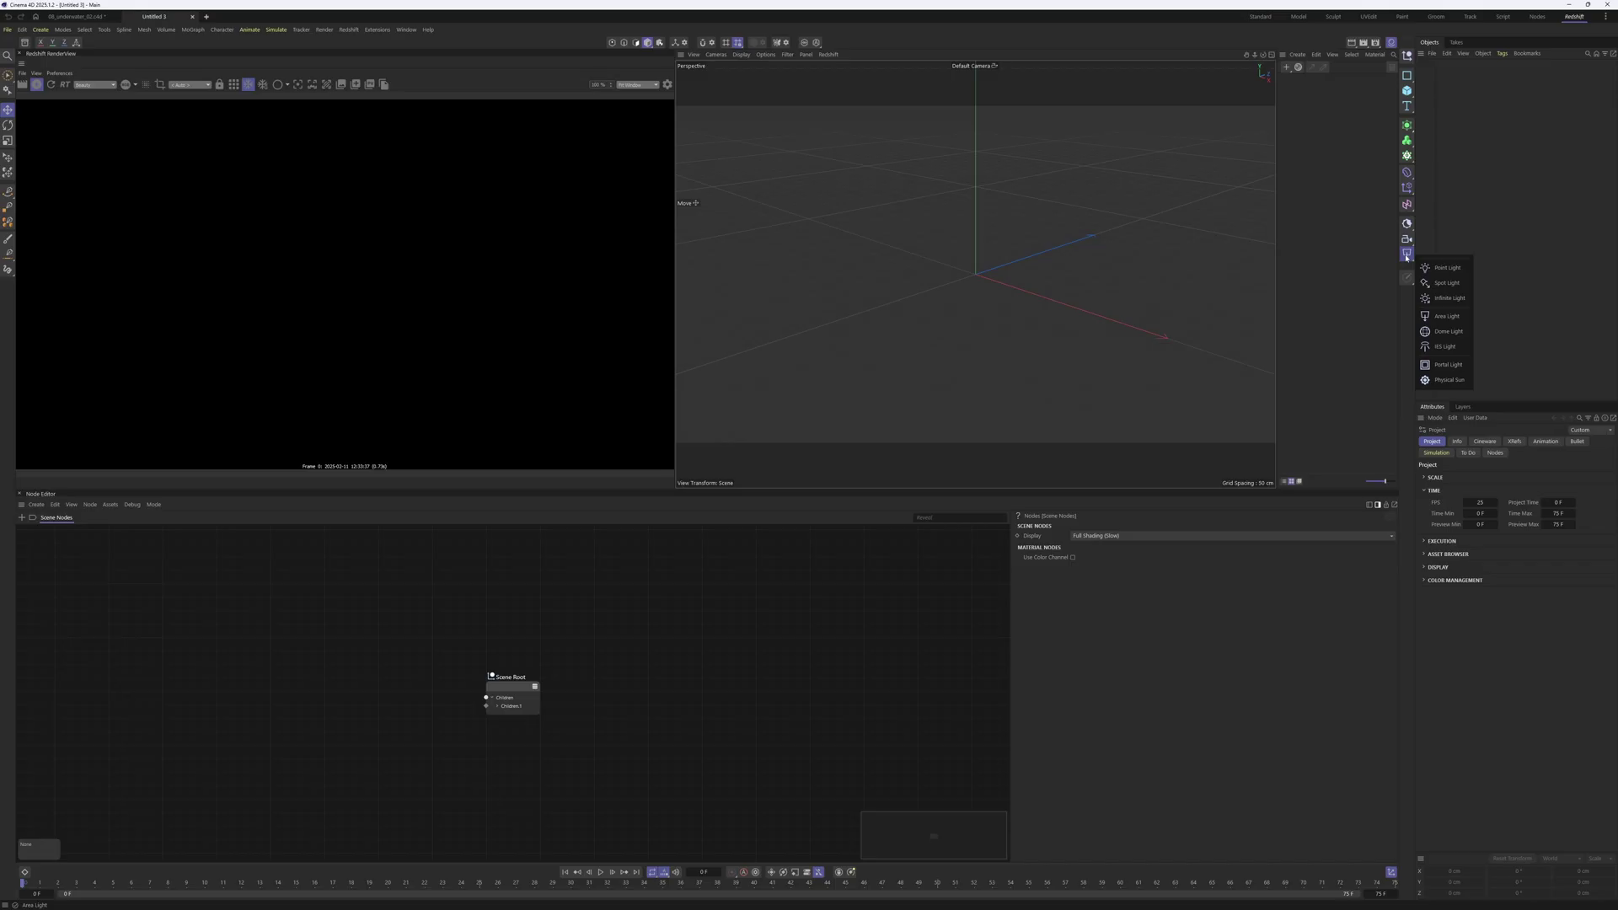
click(1447, 283)
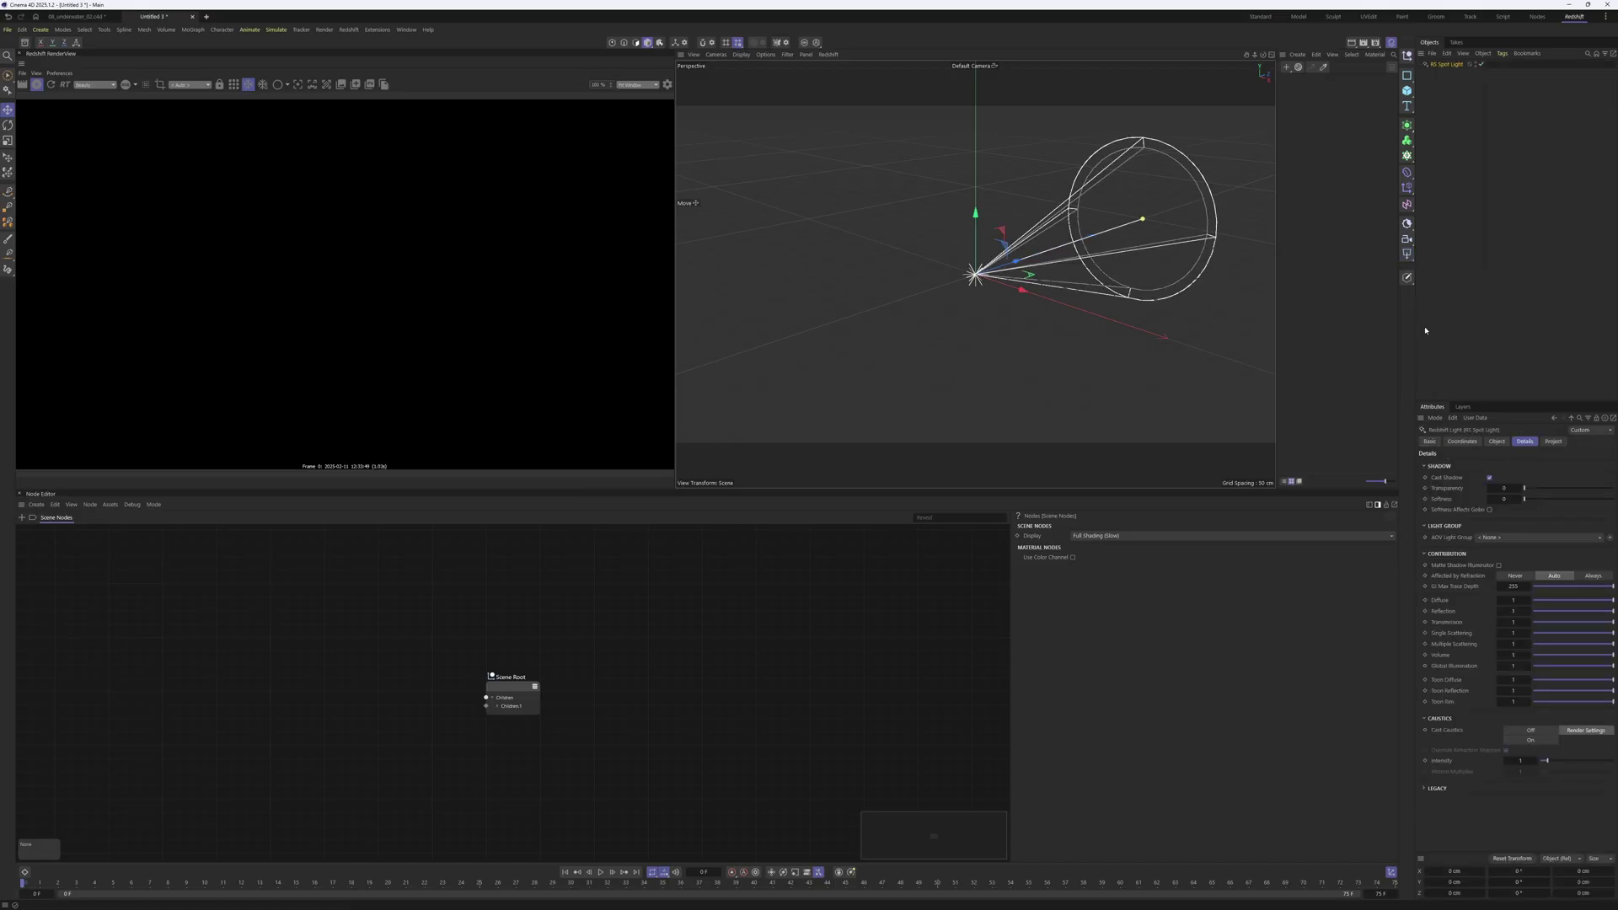
click(1496, 441)
click(1590, 466)
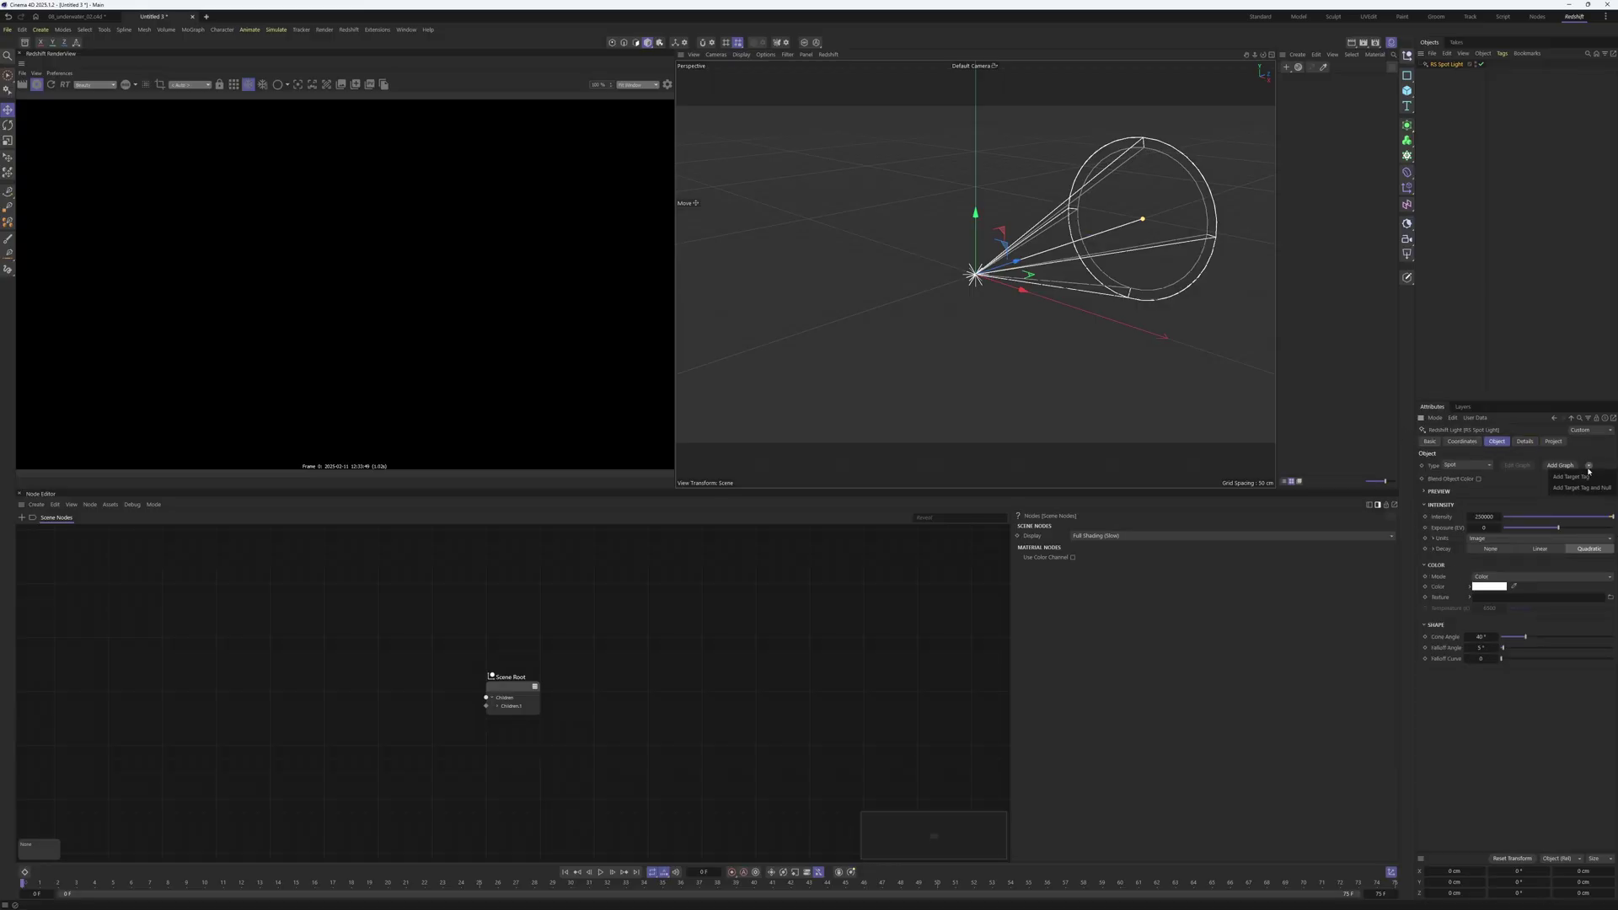
click(1578, 486)
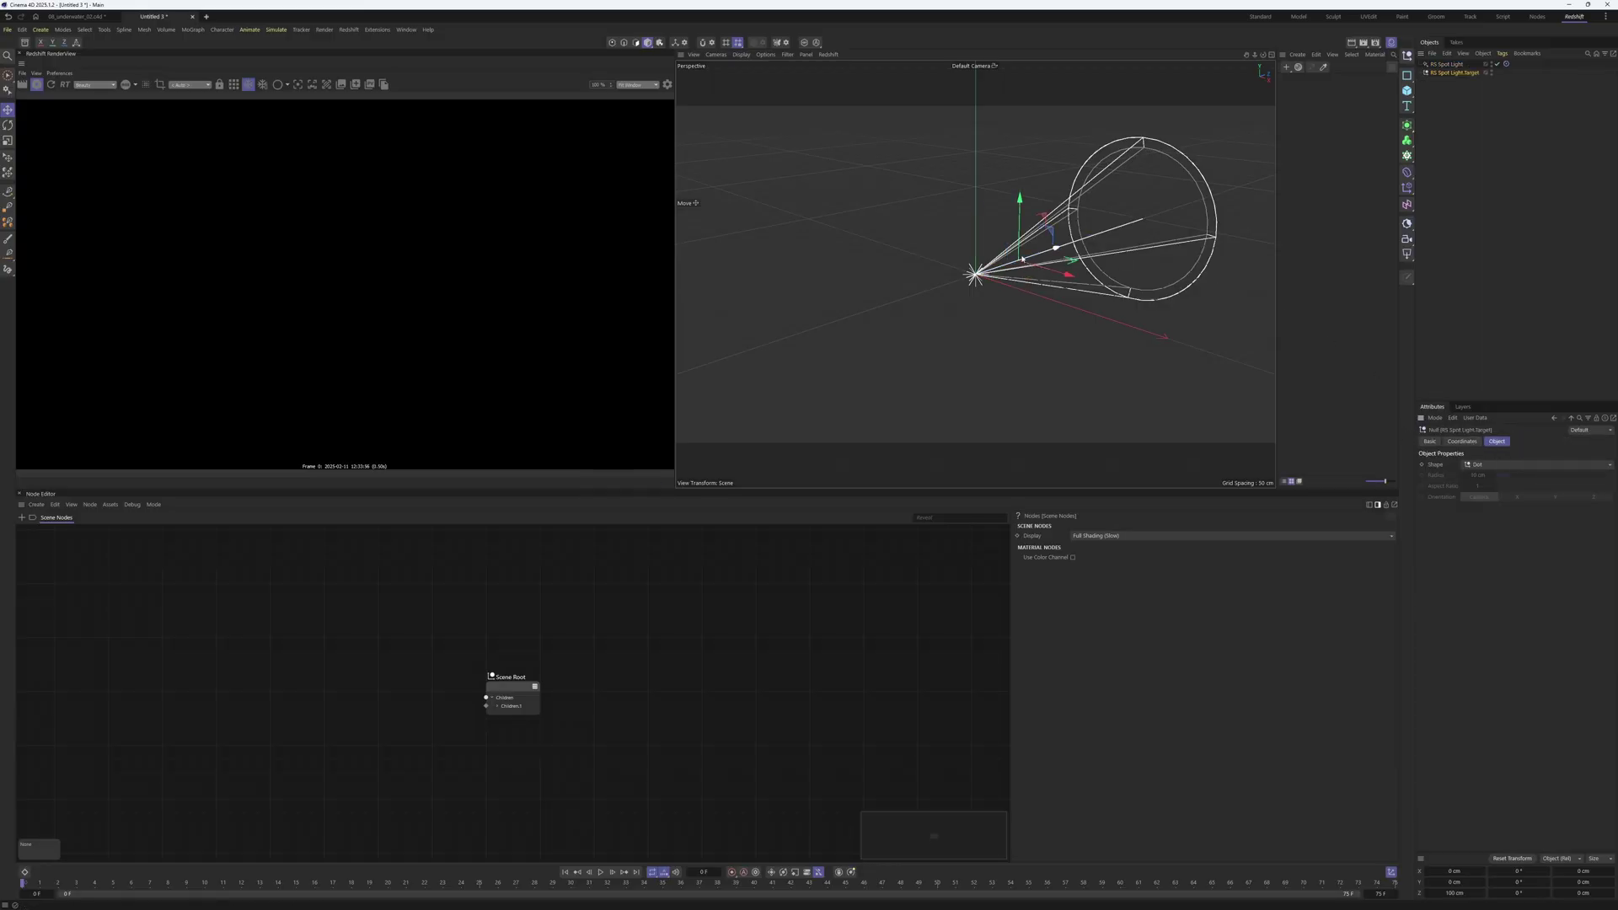
Reset the target's transform and raise the spot light up and to the left.
click(1508, 859)
click(1509, 859)
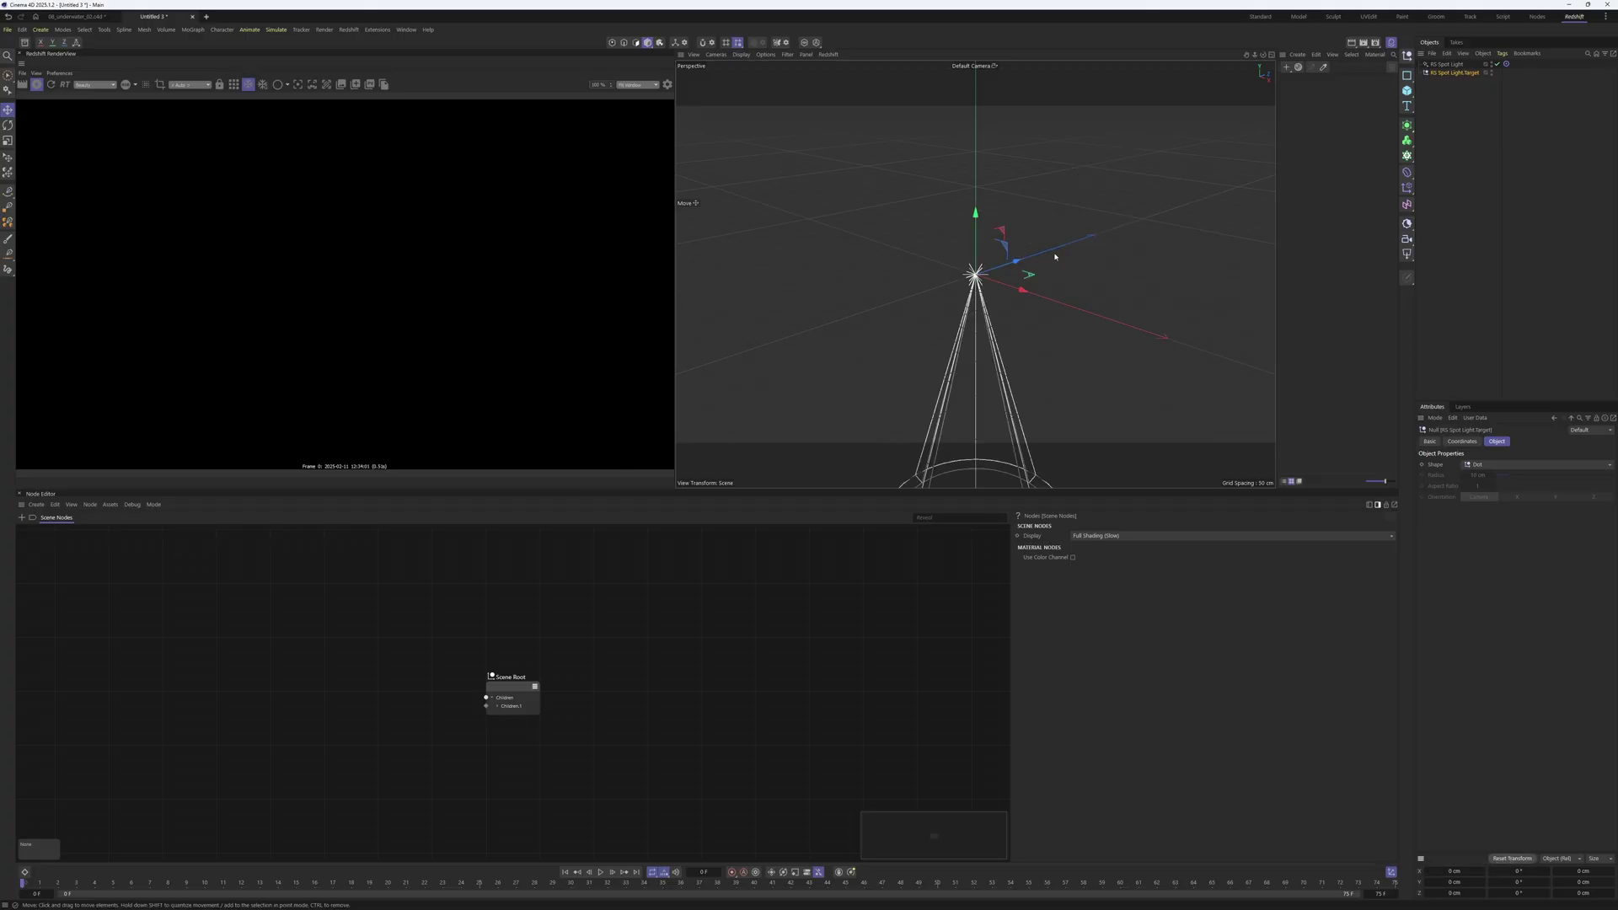
click(943, 261)
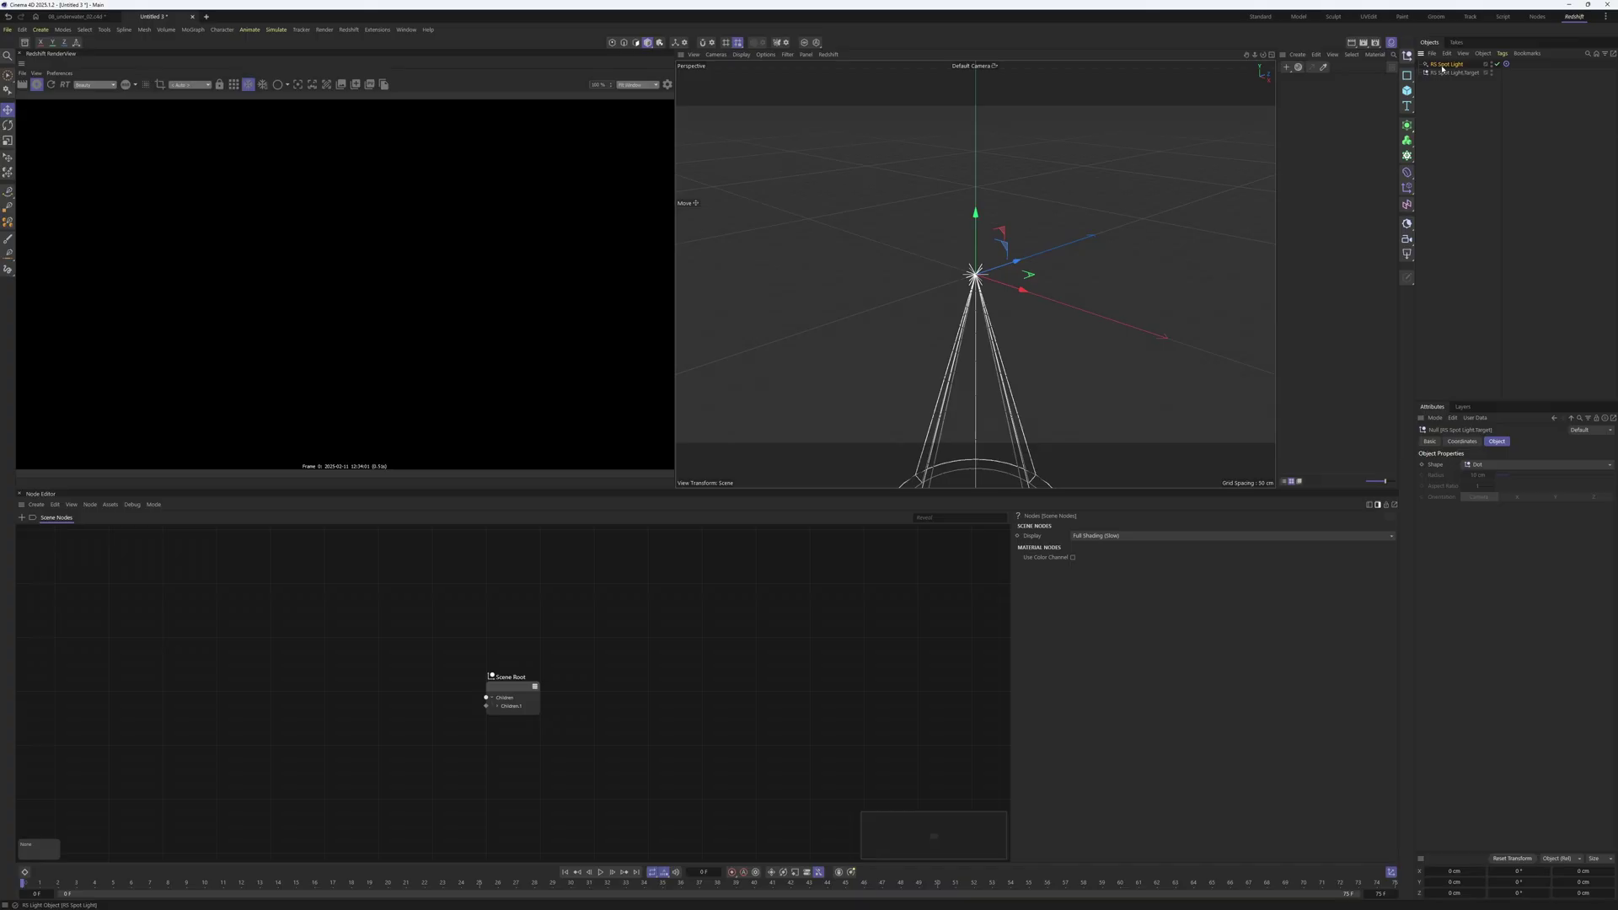
drag(1016, 321, 899, 106)
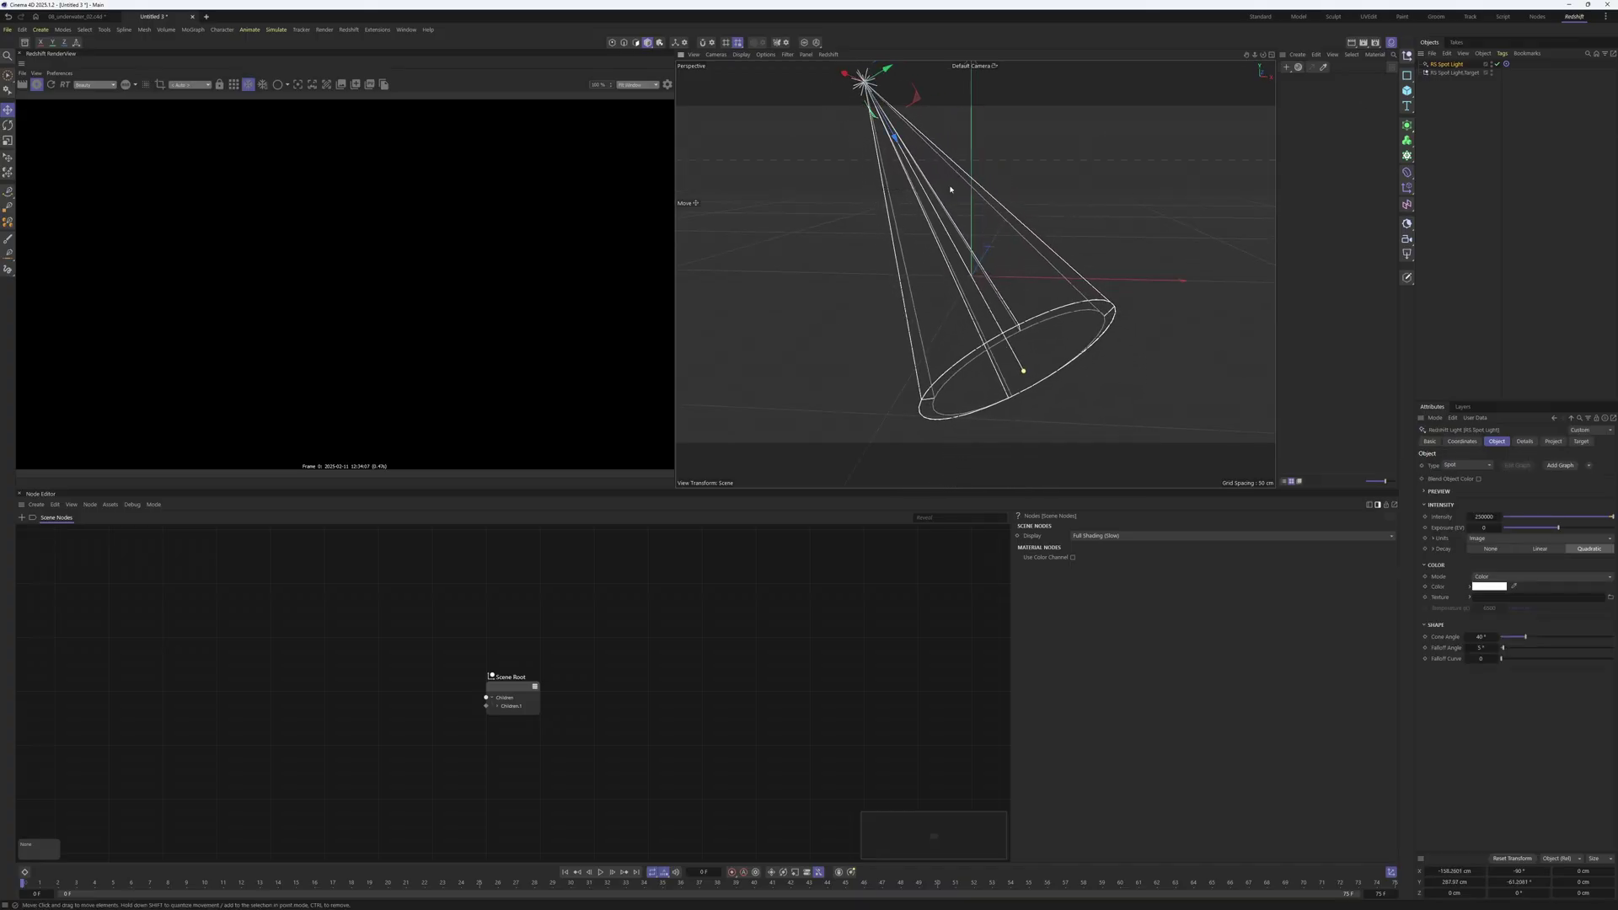
alt+drag(969, 210, 970, 278)
Add a Plane primitive beneath the spot light.
click(1407, 90)
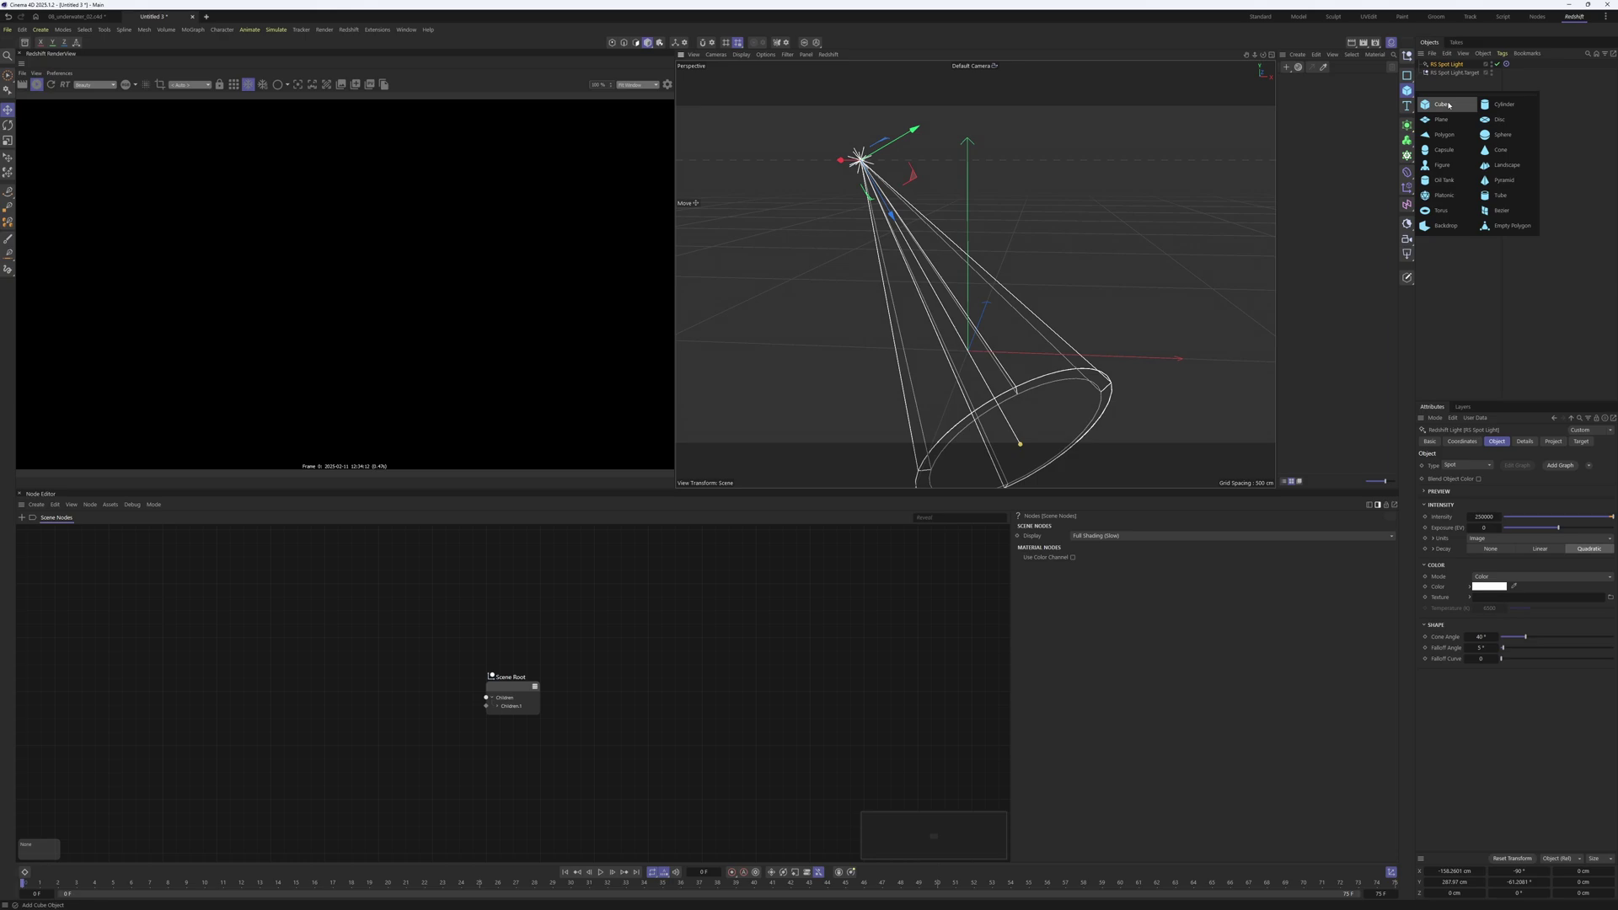
click(1443, 126)
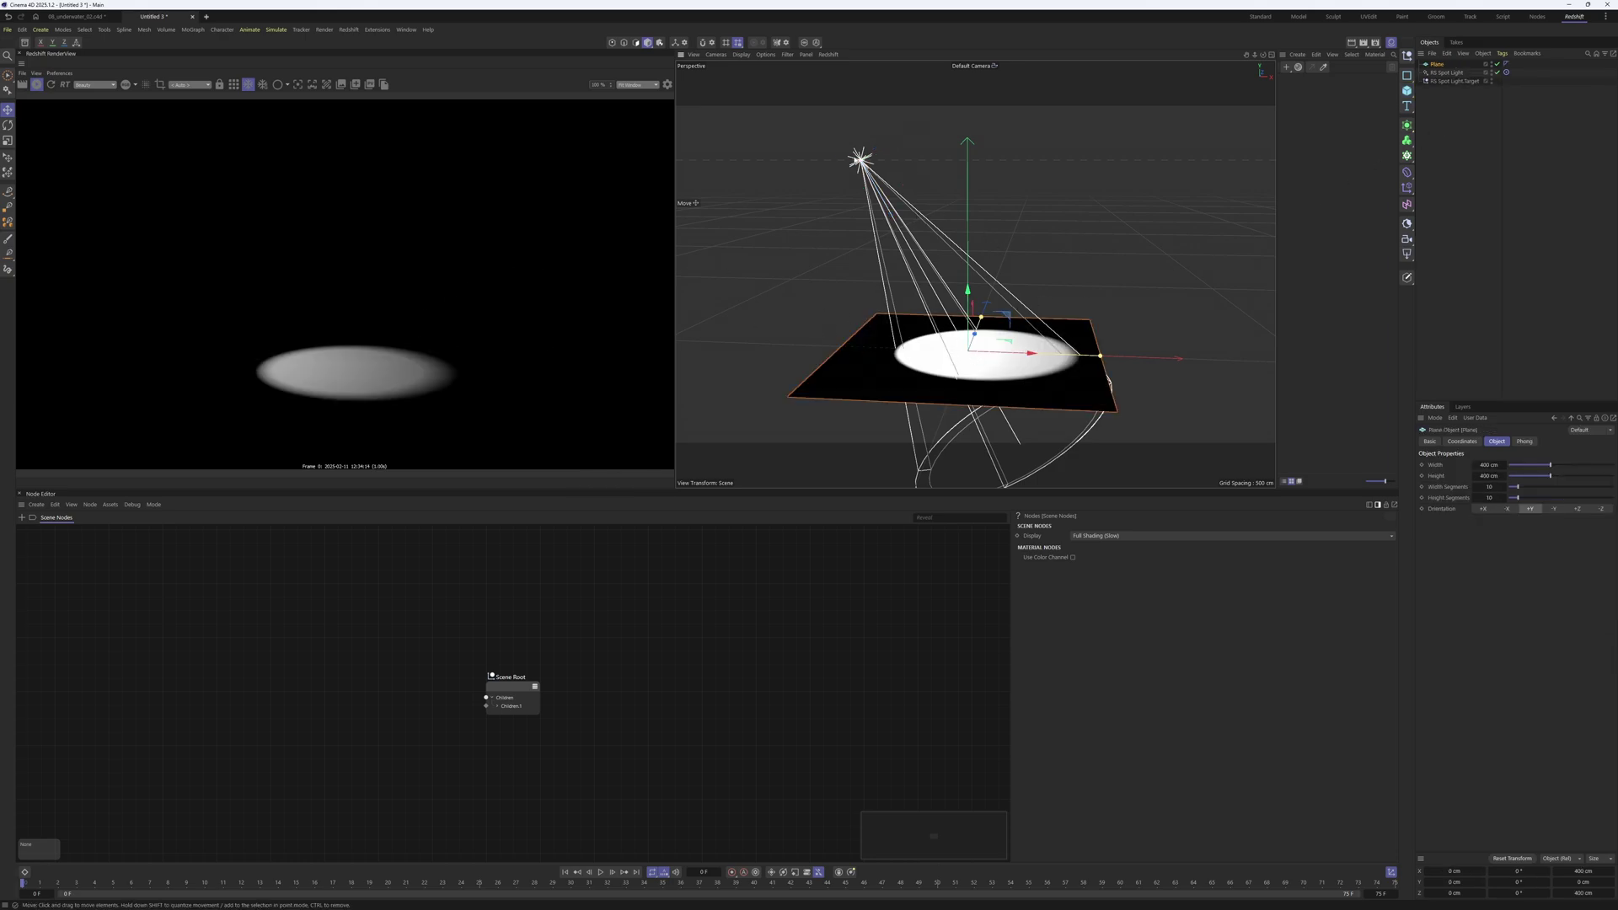
alt+drag(996, 365, 1163, 253)
Create a Redshift material named Mat, apply it to the plane, and search nodes for 'noise'.
double_click(1313, 148)
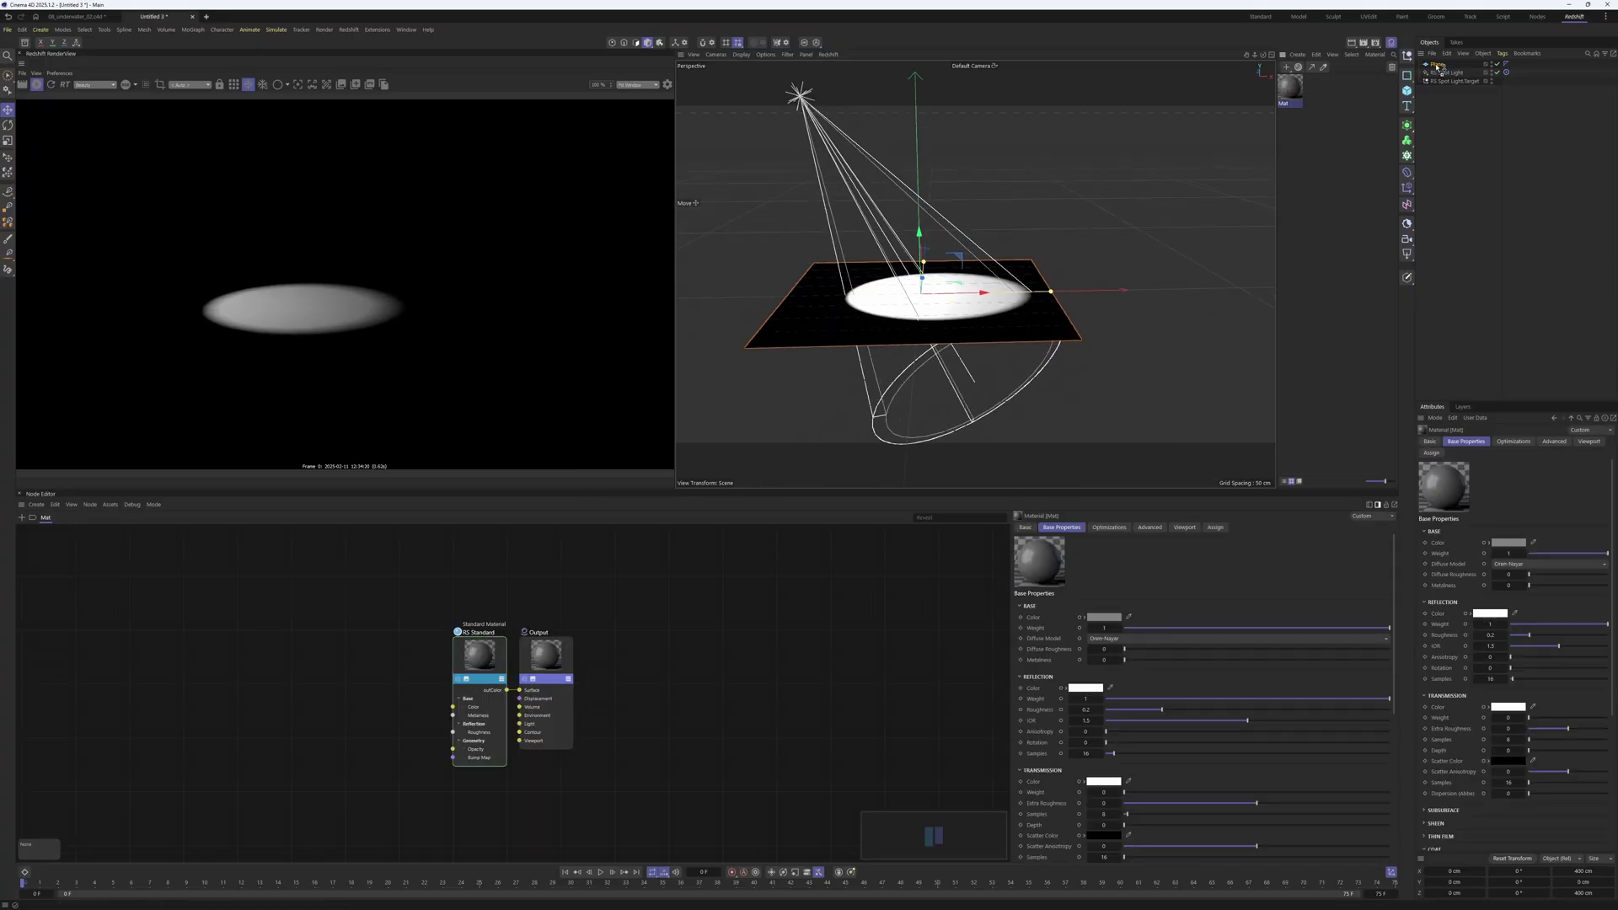
drag(1438, 67, 1438, 66)
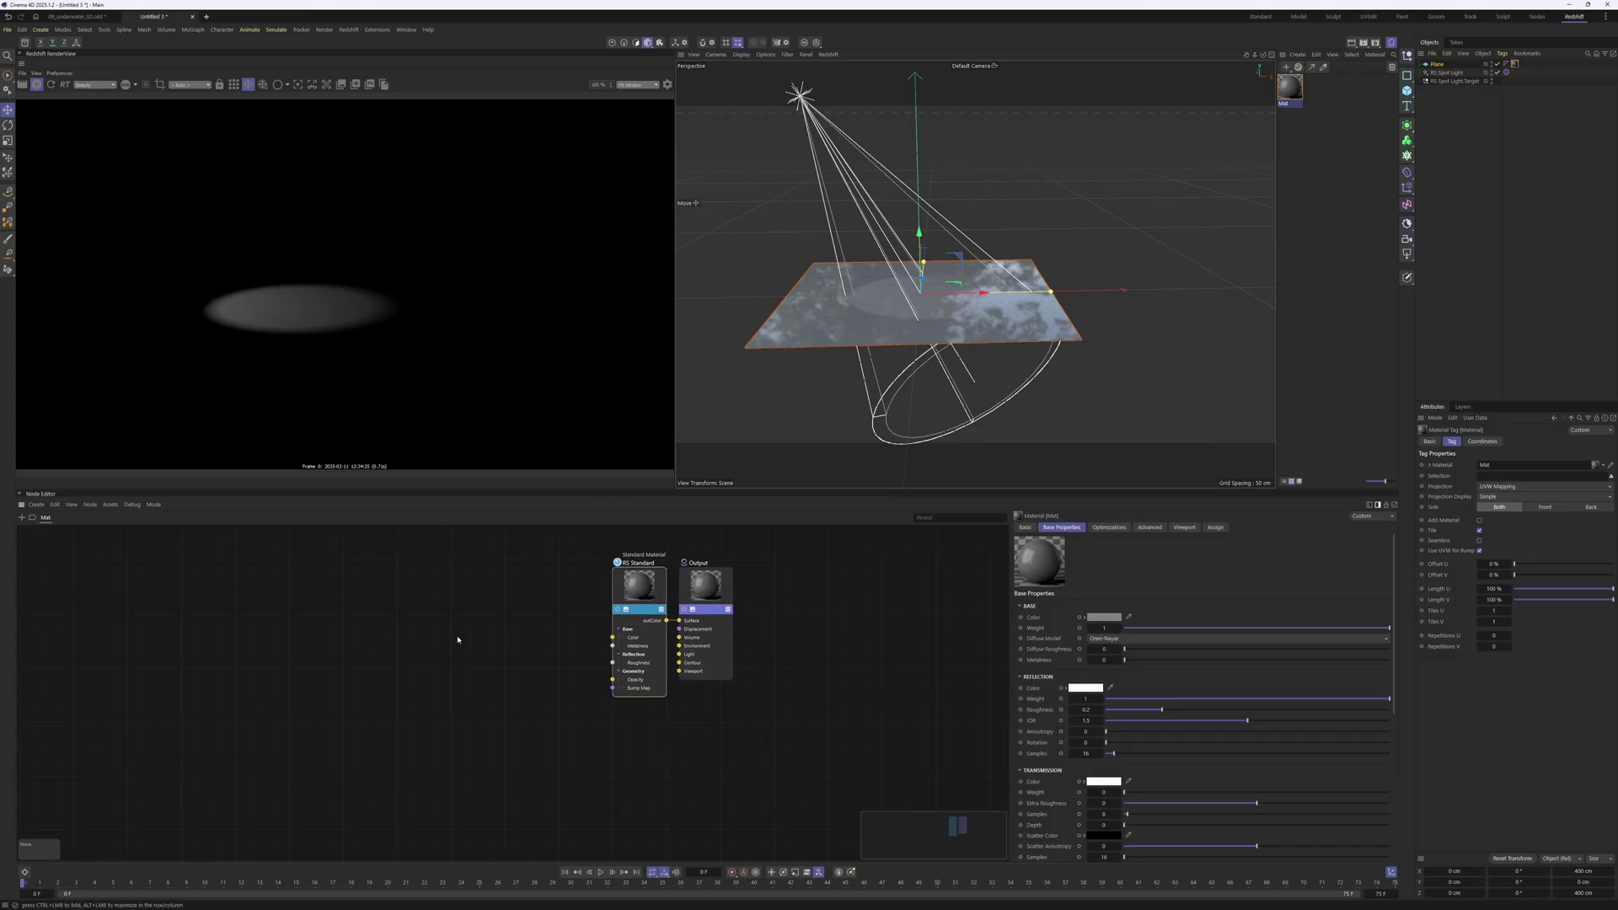
double_click(458, 639)
text(noise)
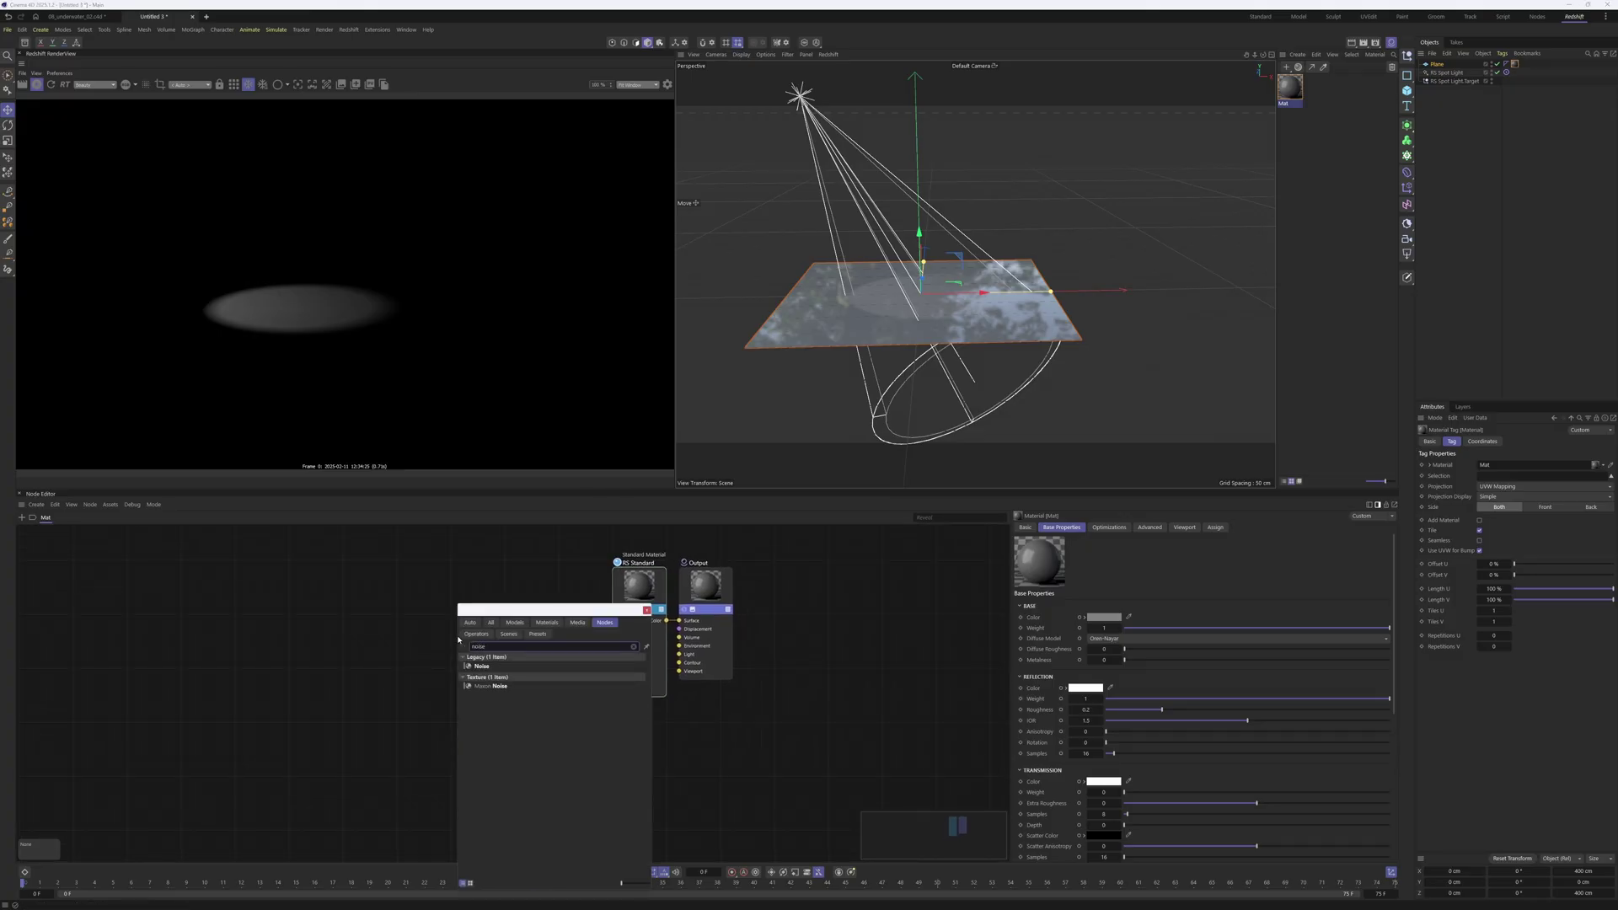
Add a Maxon Noise node and wire its outColor into the RS Standard Opacity port.
double_click(499, 686)
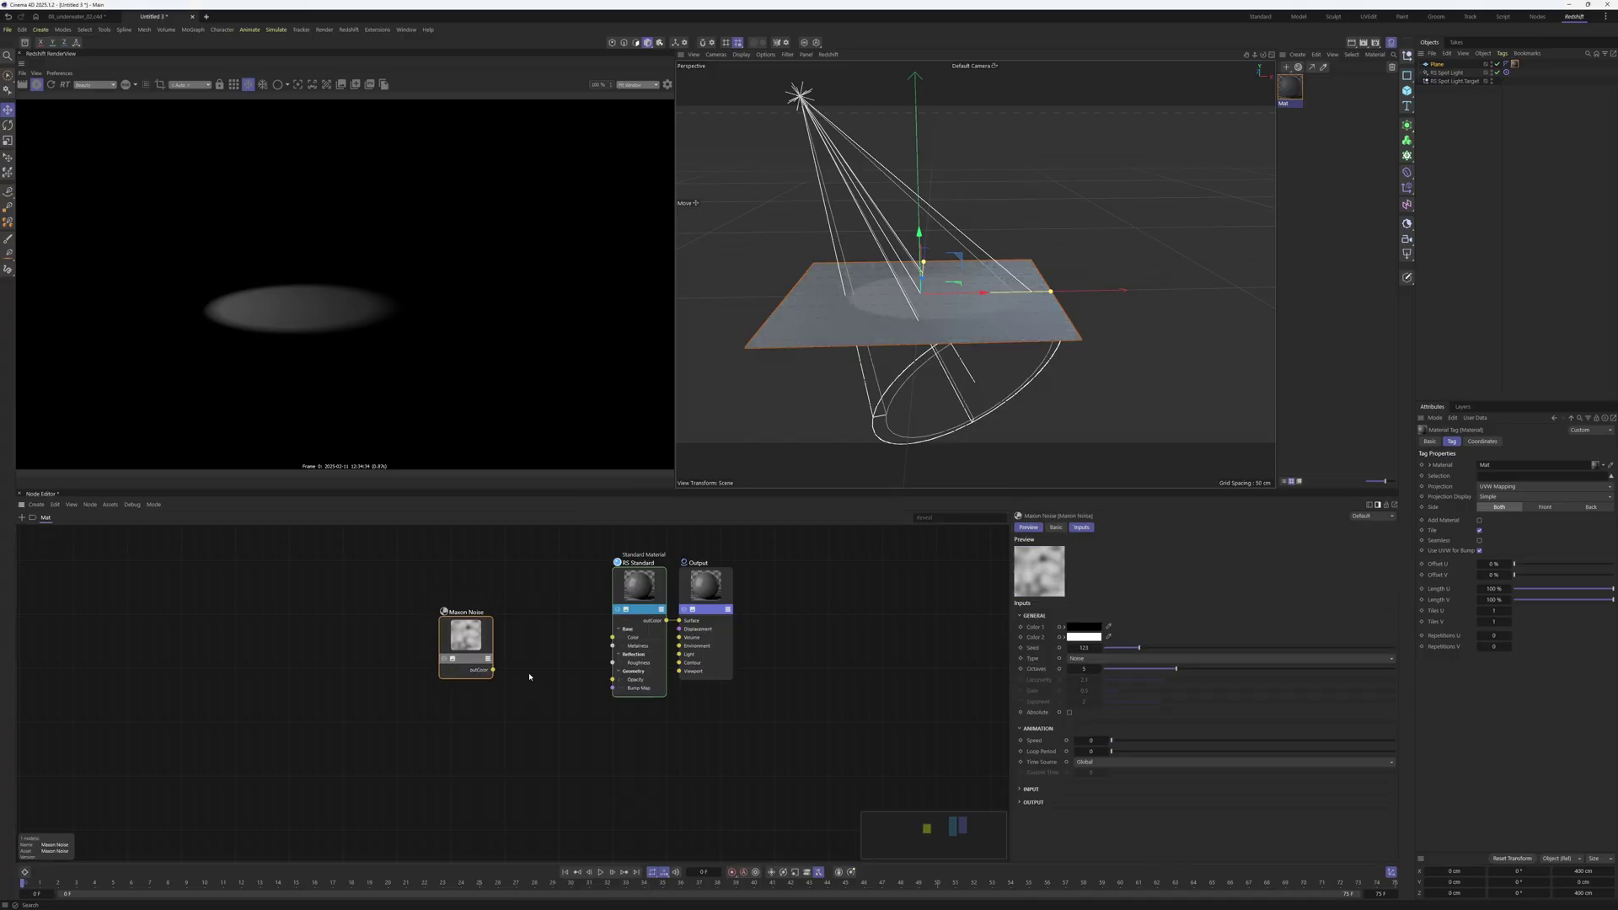
drag(494, 671, 614, 681)
scroll(932, 294, up, 3)
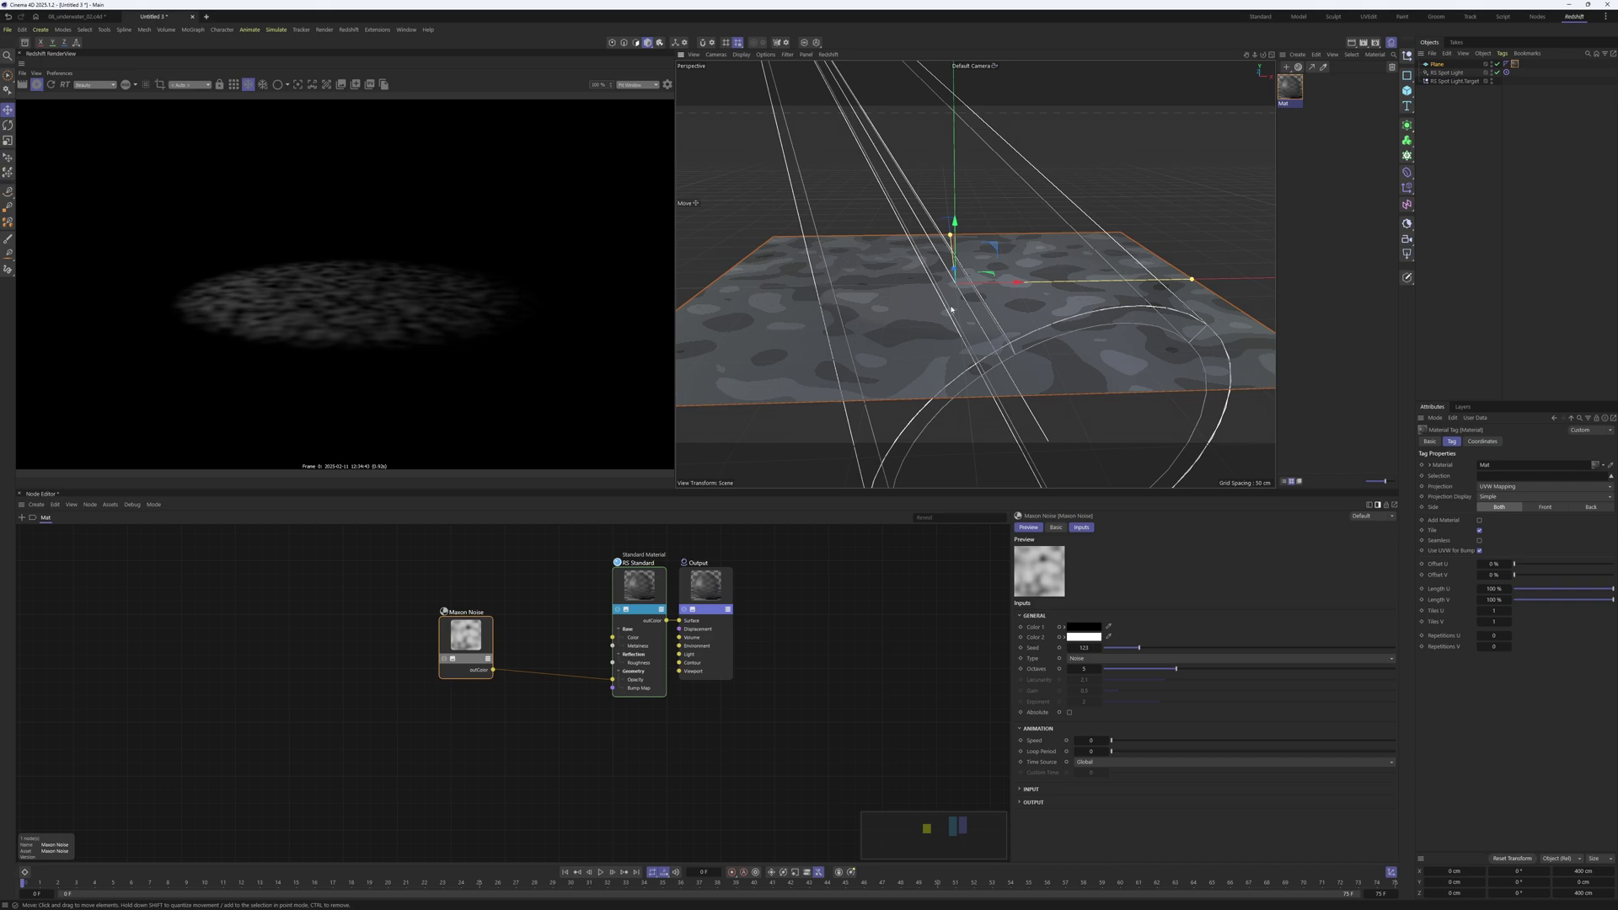
scroll(952, 310, down, 4)
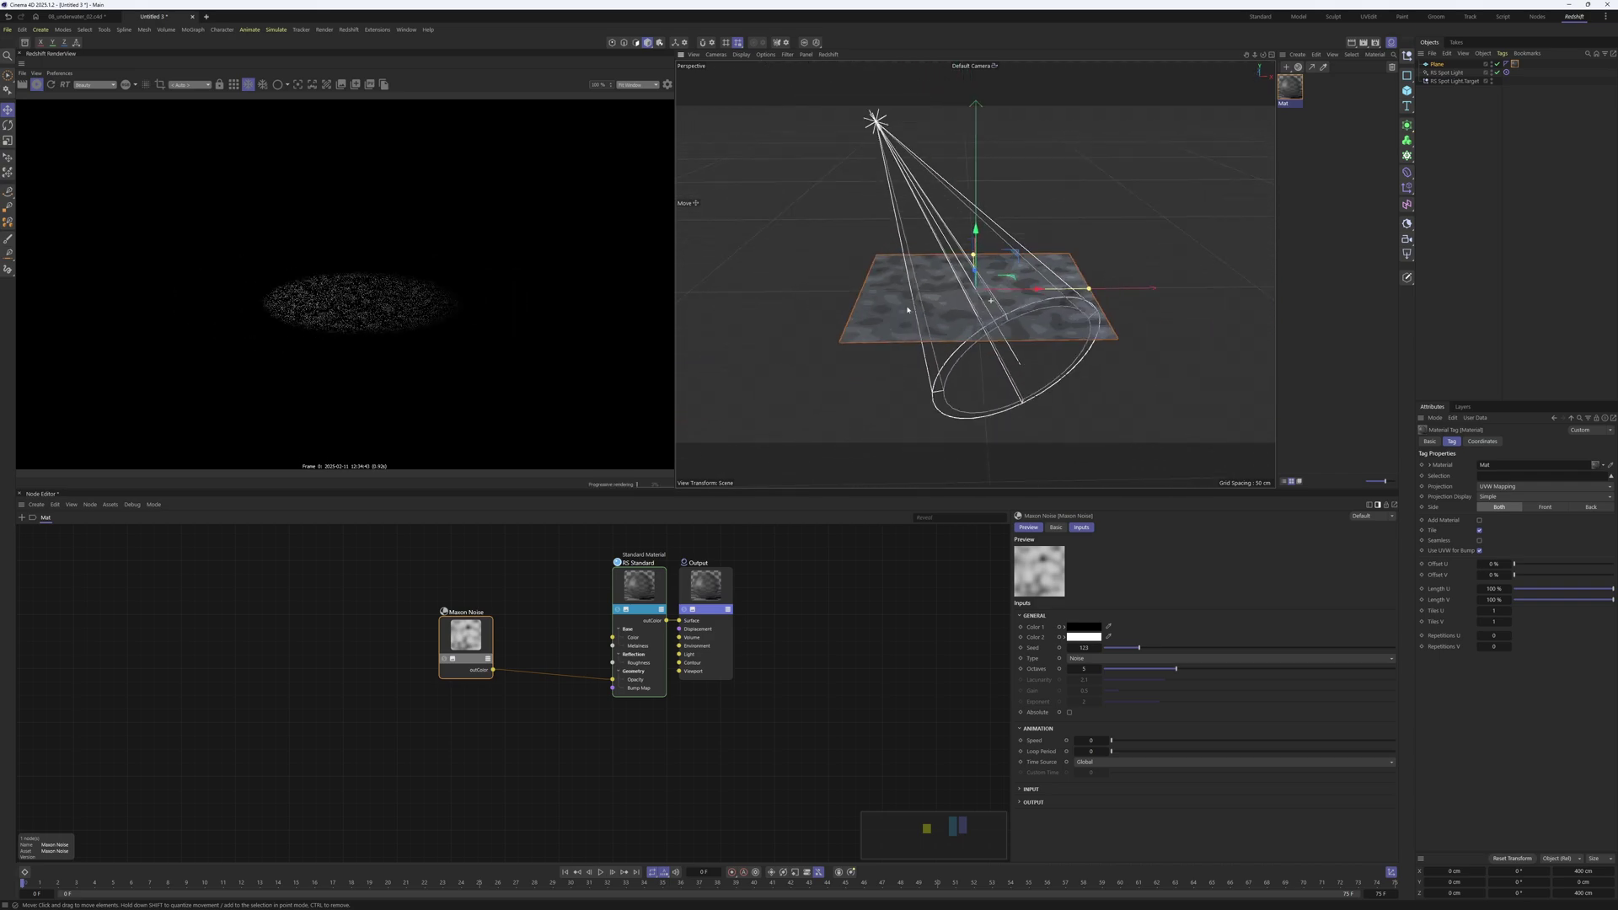
middle_drag(907, 310, 869, 305)
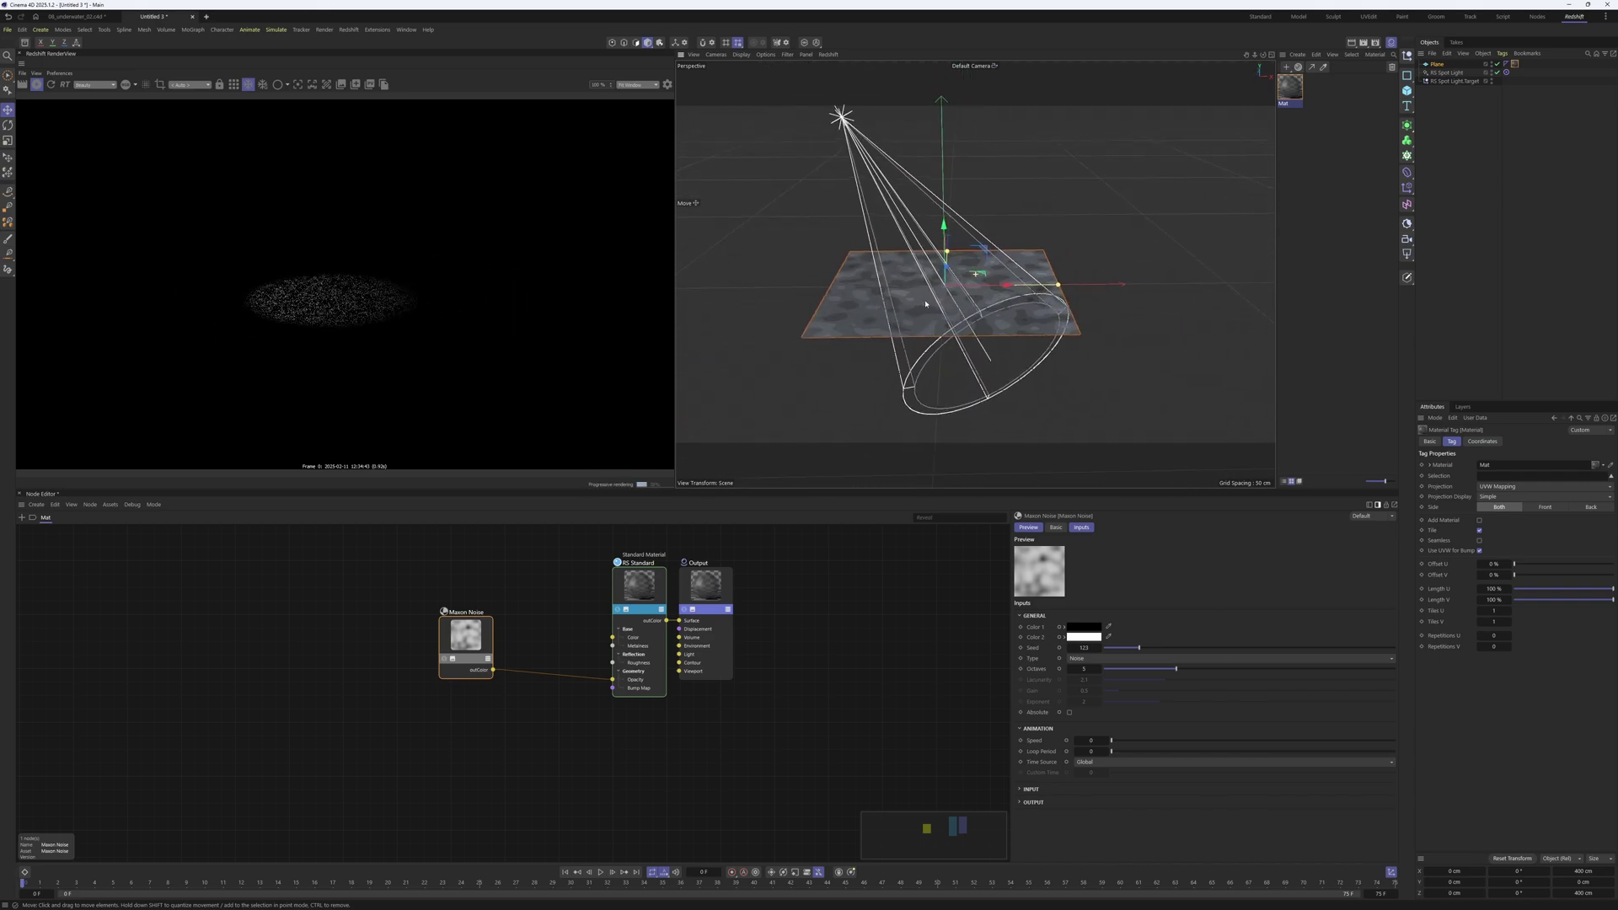
Add a second plane, Plane.1, position it, and scale it larger.
click(1412, 96)
click(1446, 124)
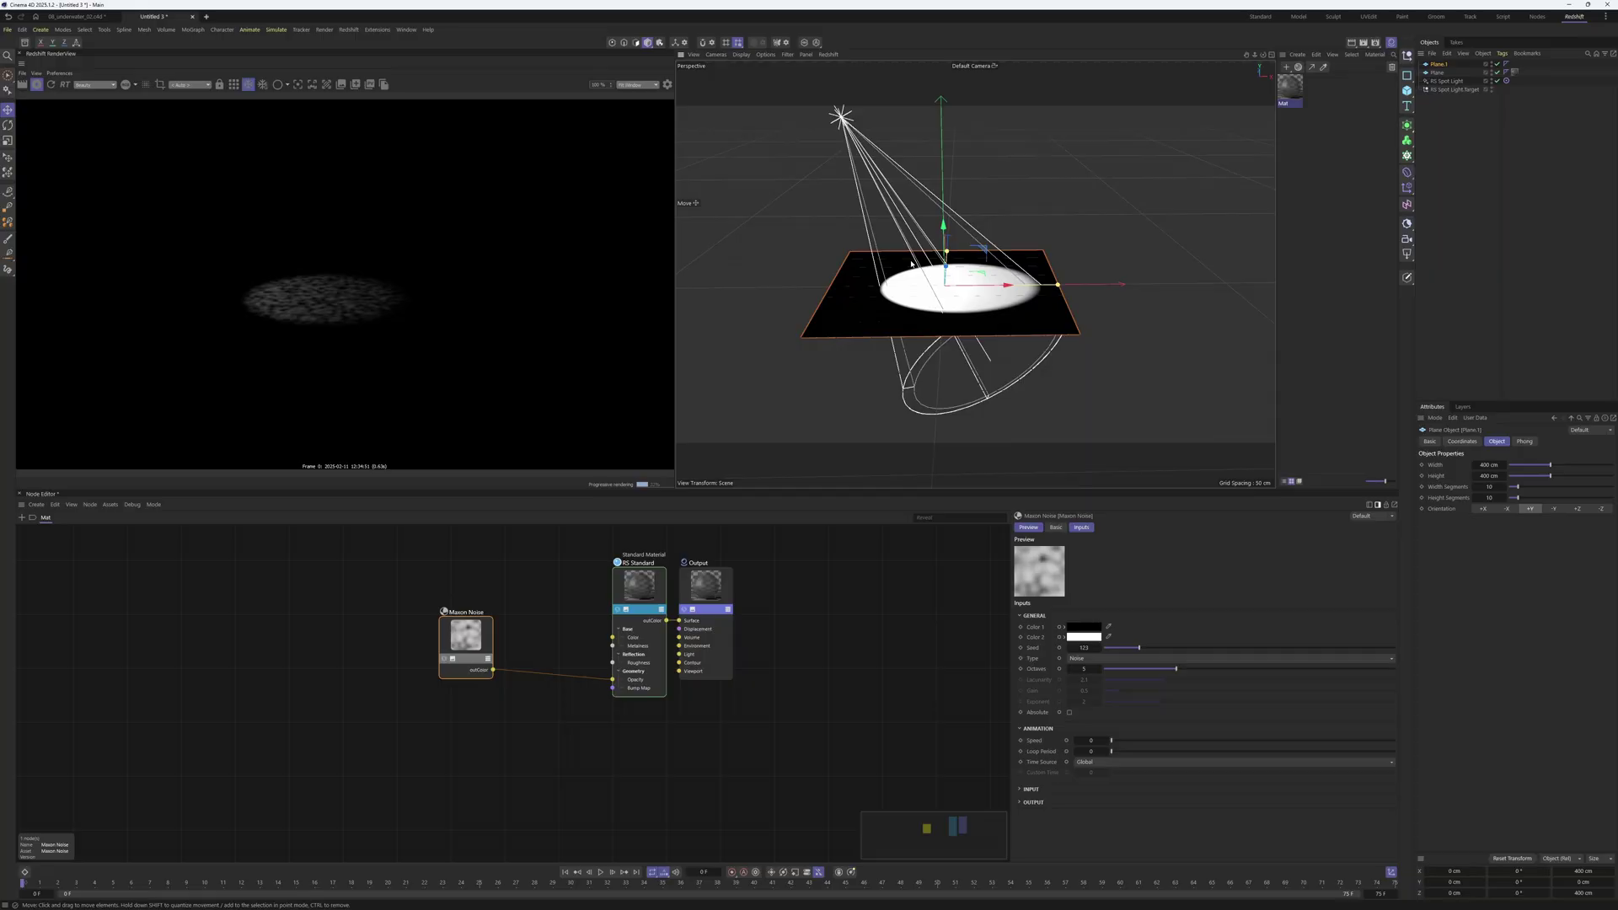
drag(911, 263, 1196, 422)
key(t)
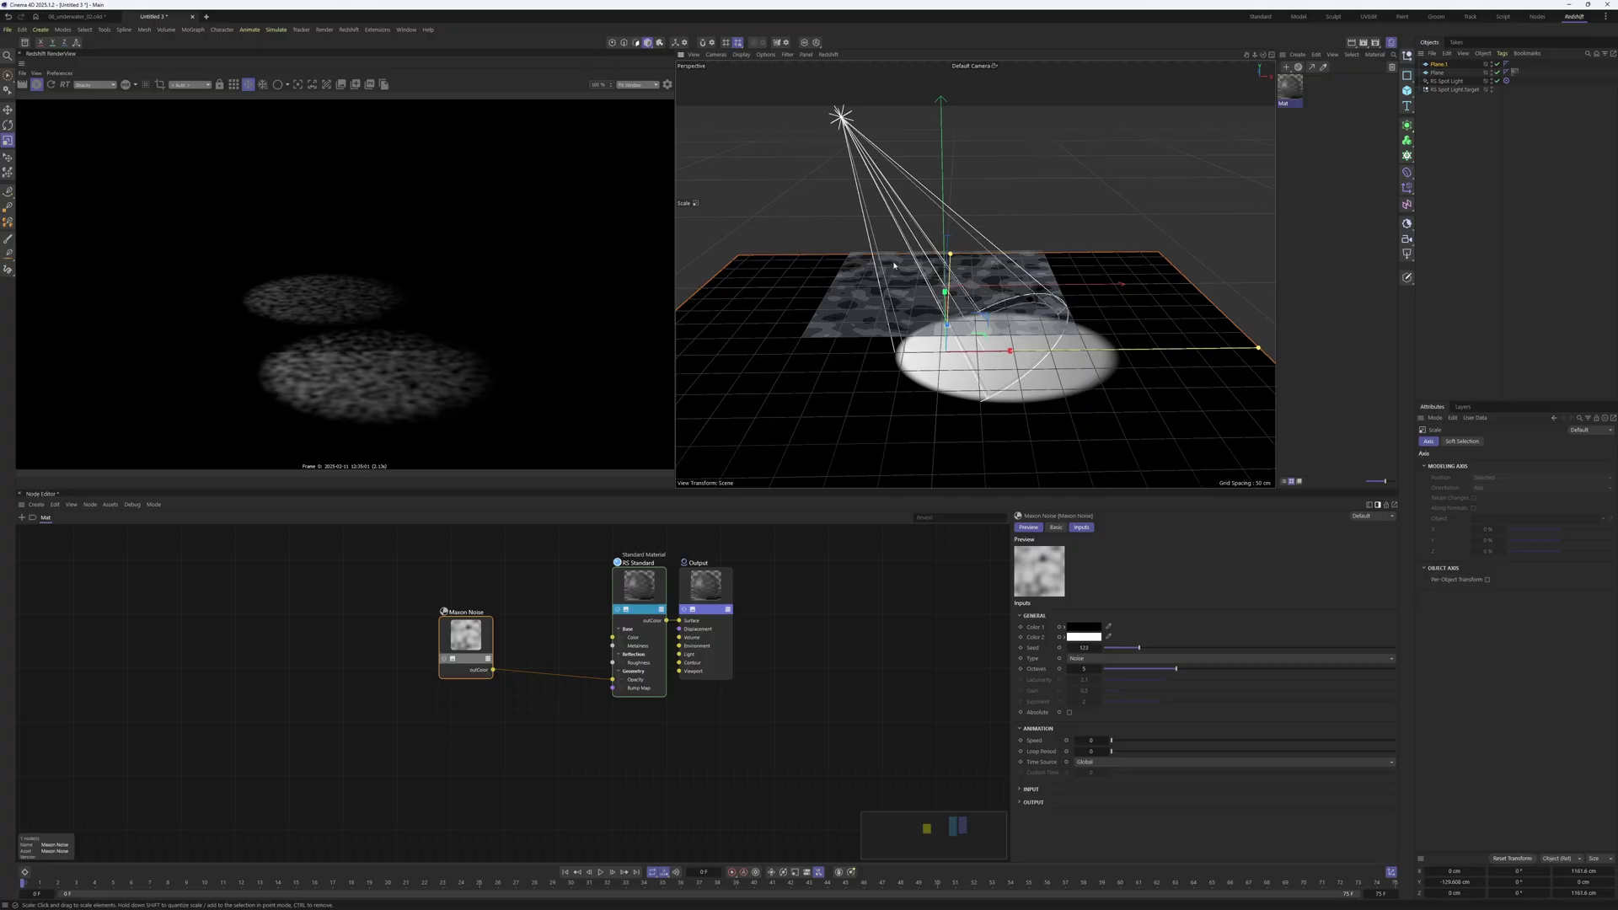
alt+drag(1012, 371, 945, 322)
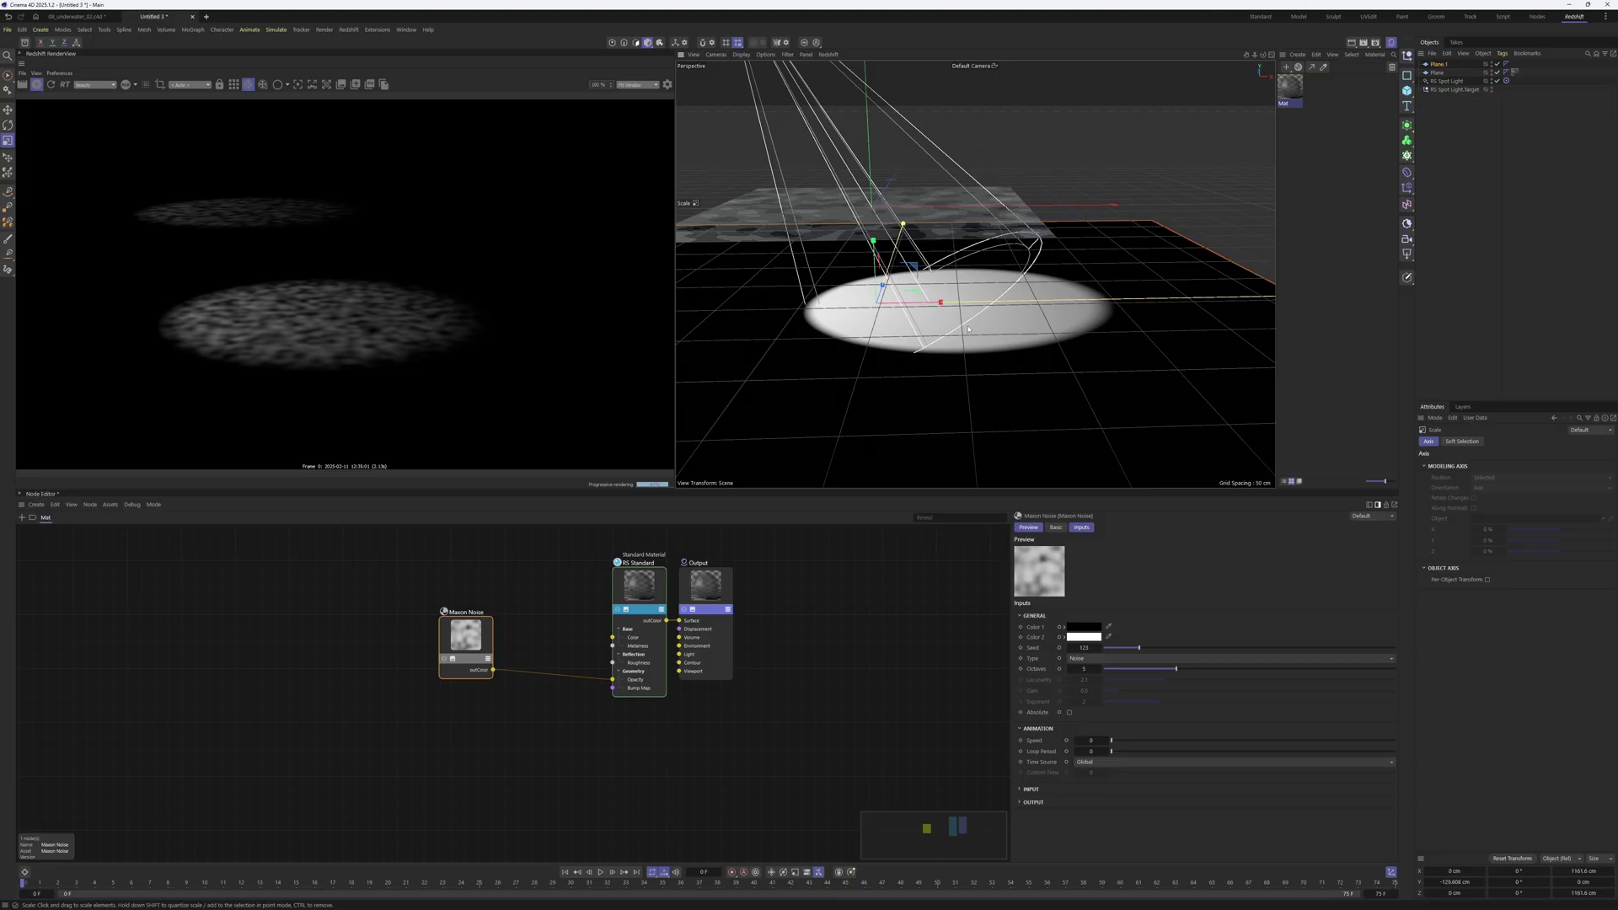
alt+drag(879, 251, 917, 292)
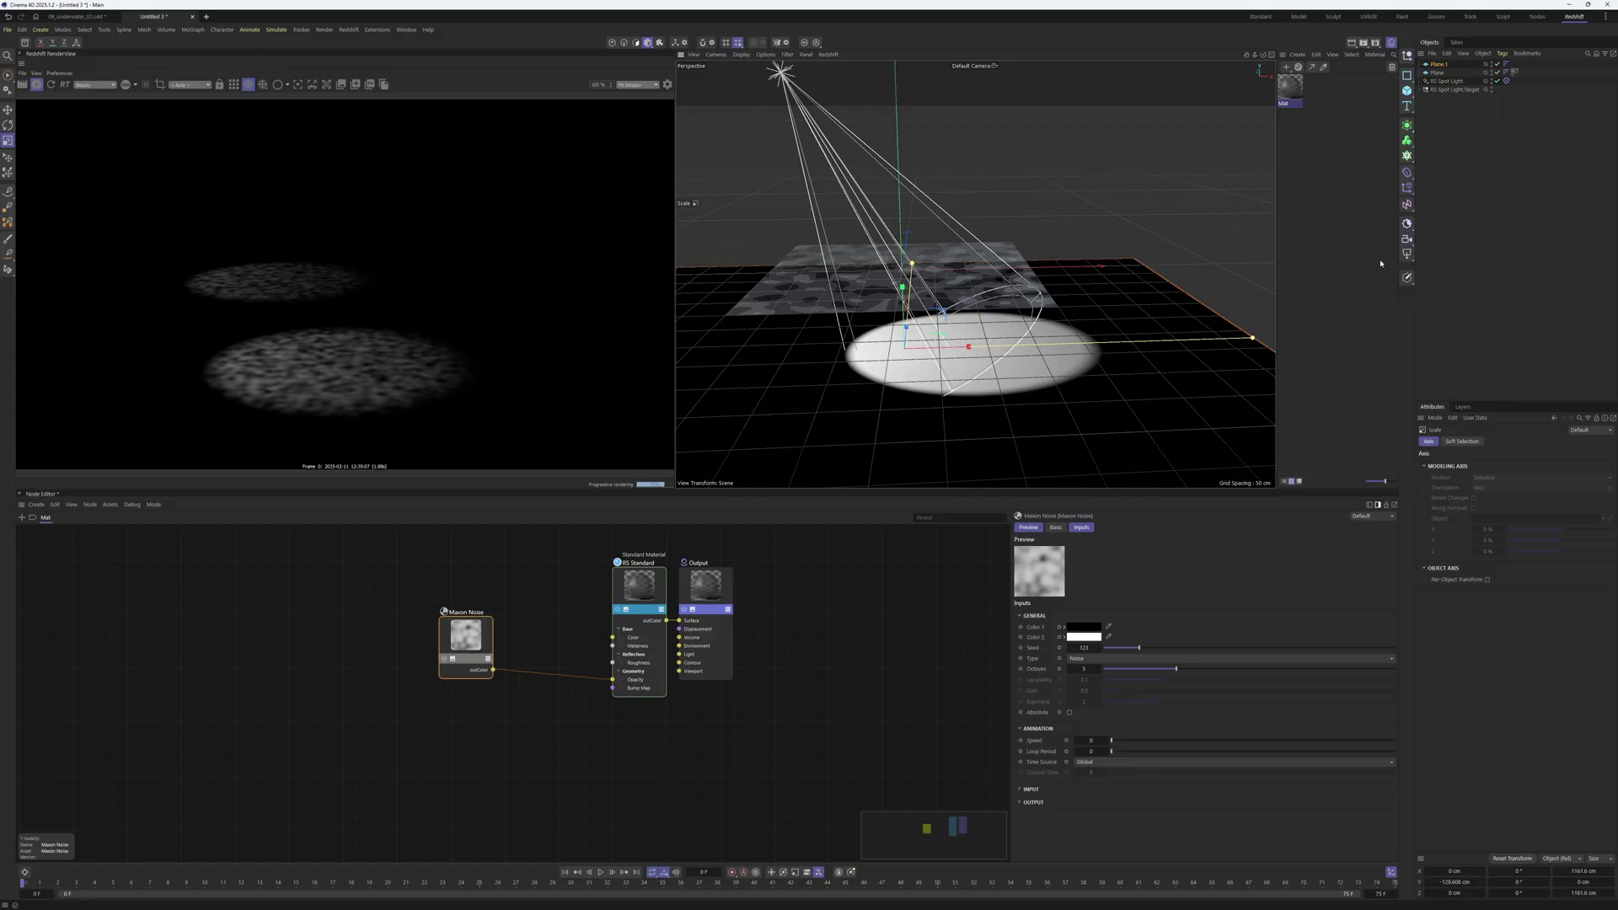
Add an RS Environment and lower its Volume Scattering slightly from 0.1.
click(1406, 225)
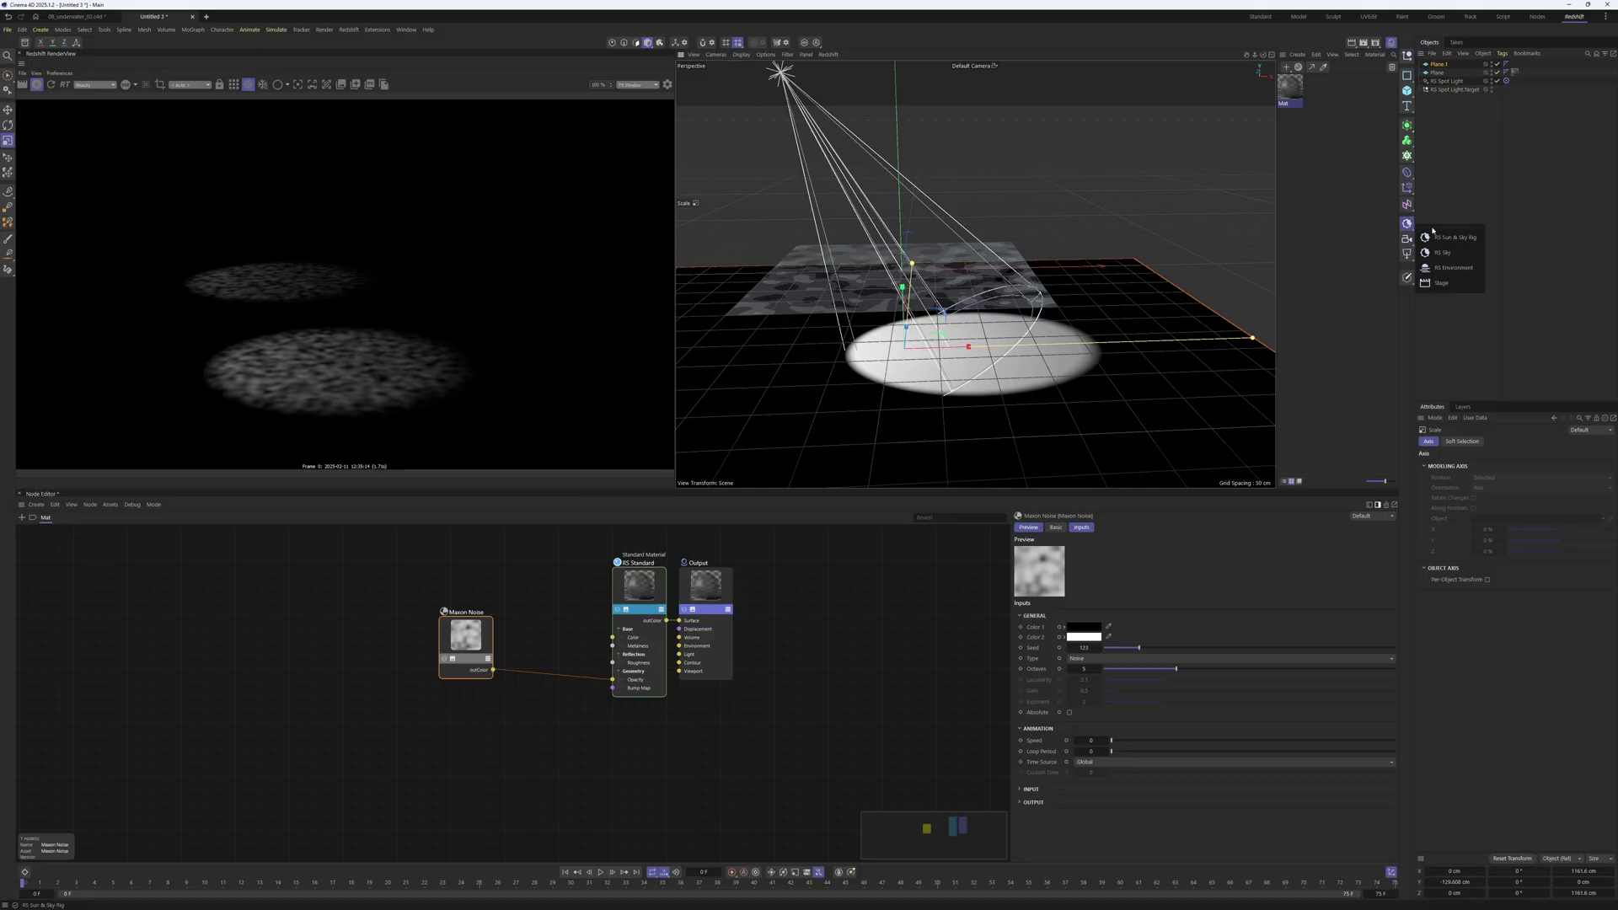
click(1460, 268)
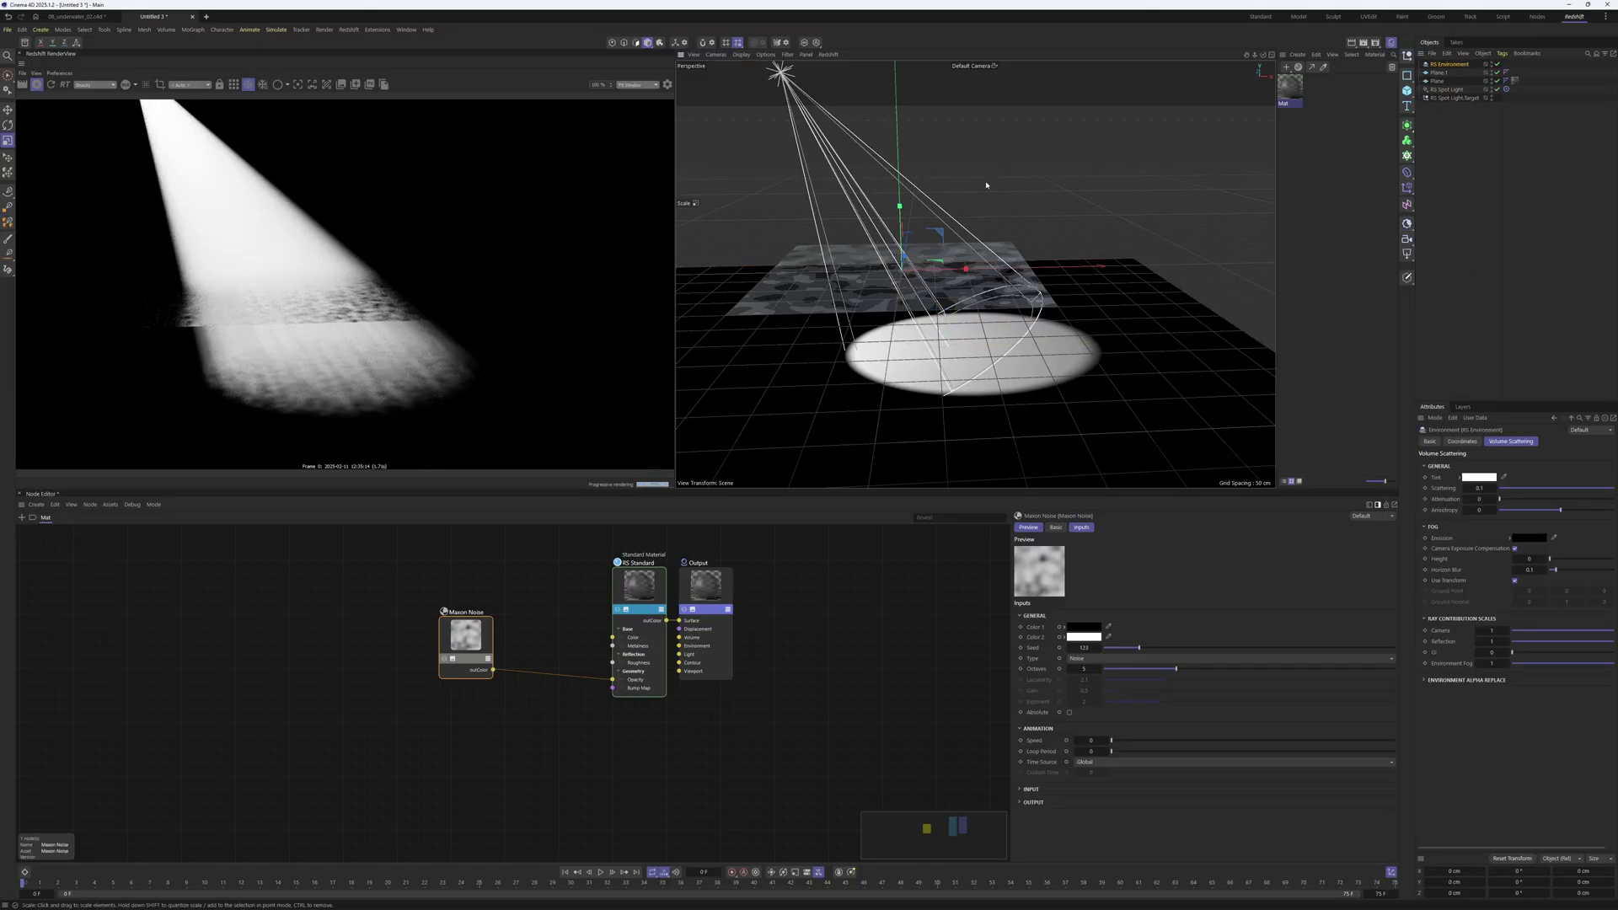
alt+drag(986, 184, 935, 231)
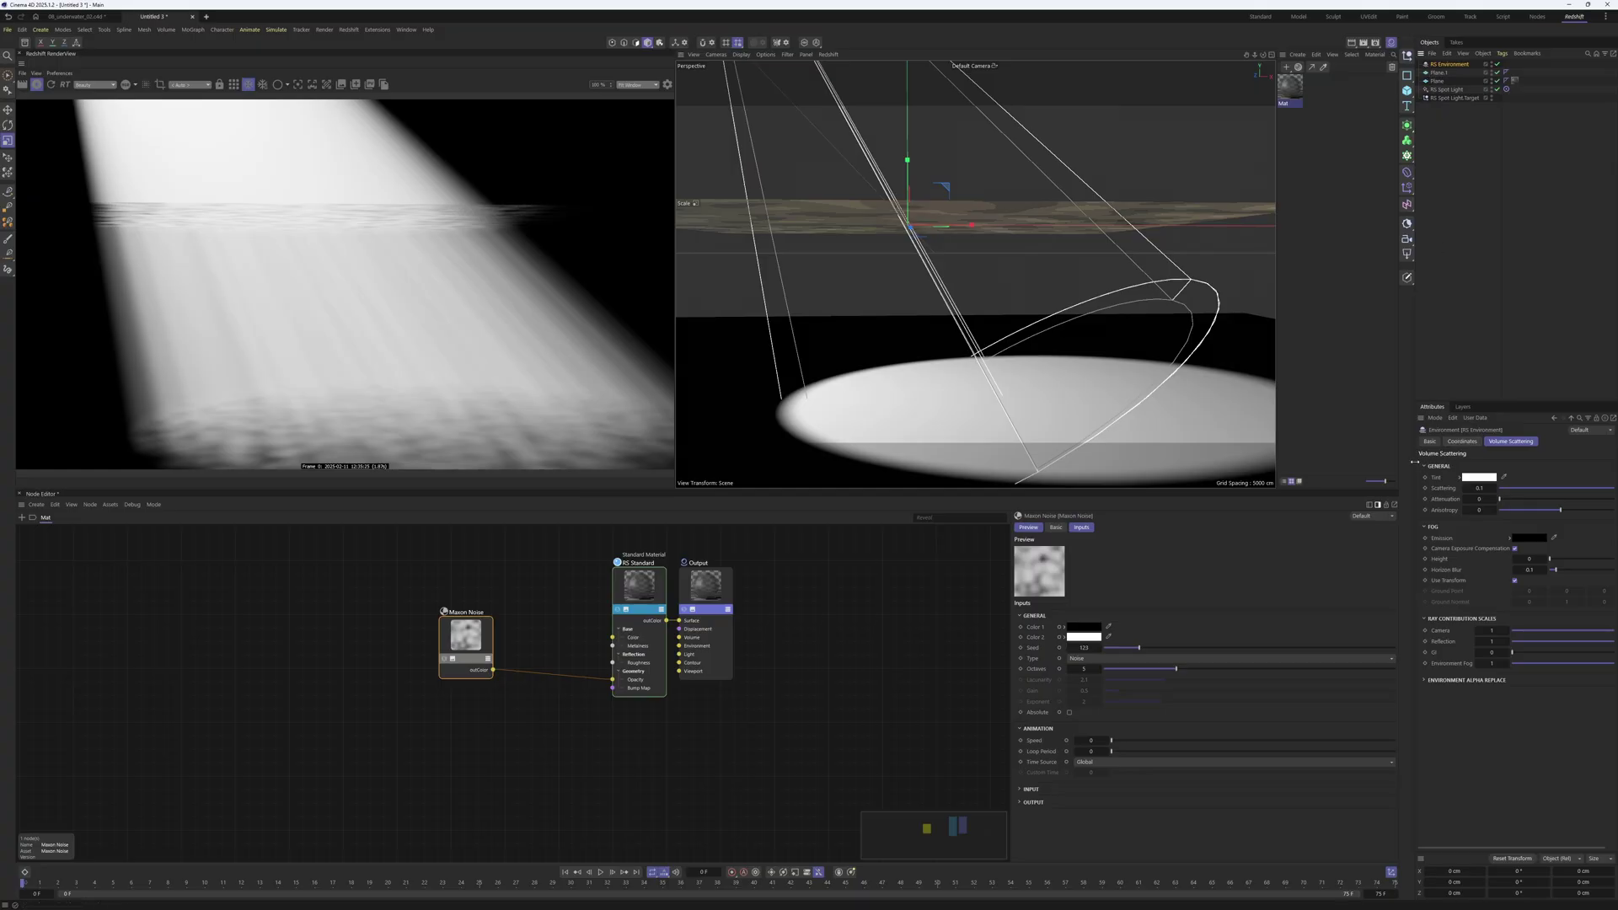
drag(1414, 462, 1342, 461)
drag(1611, 489, 1459, 490)
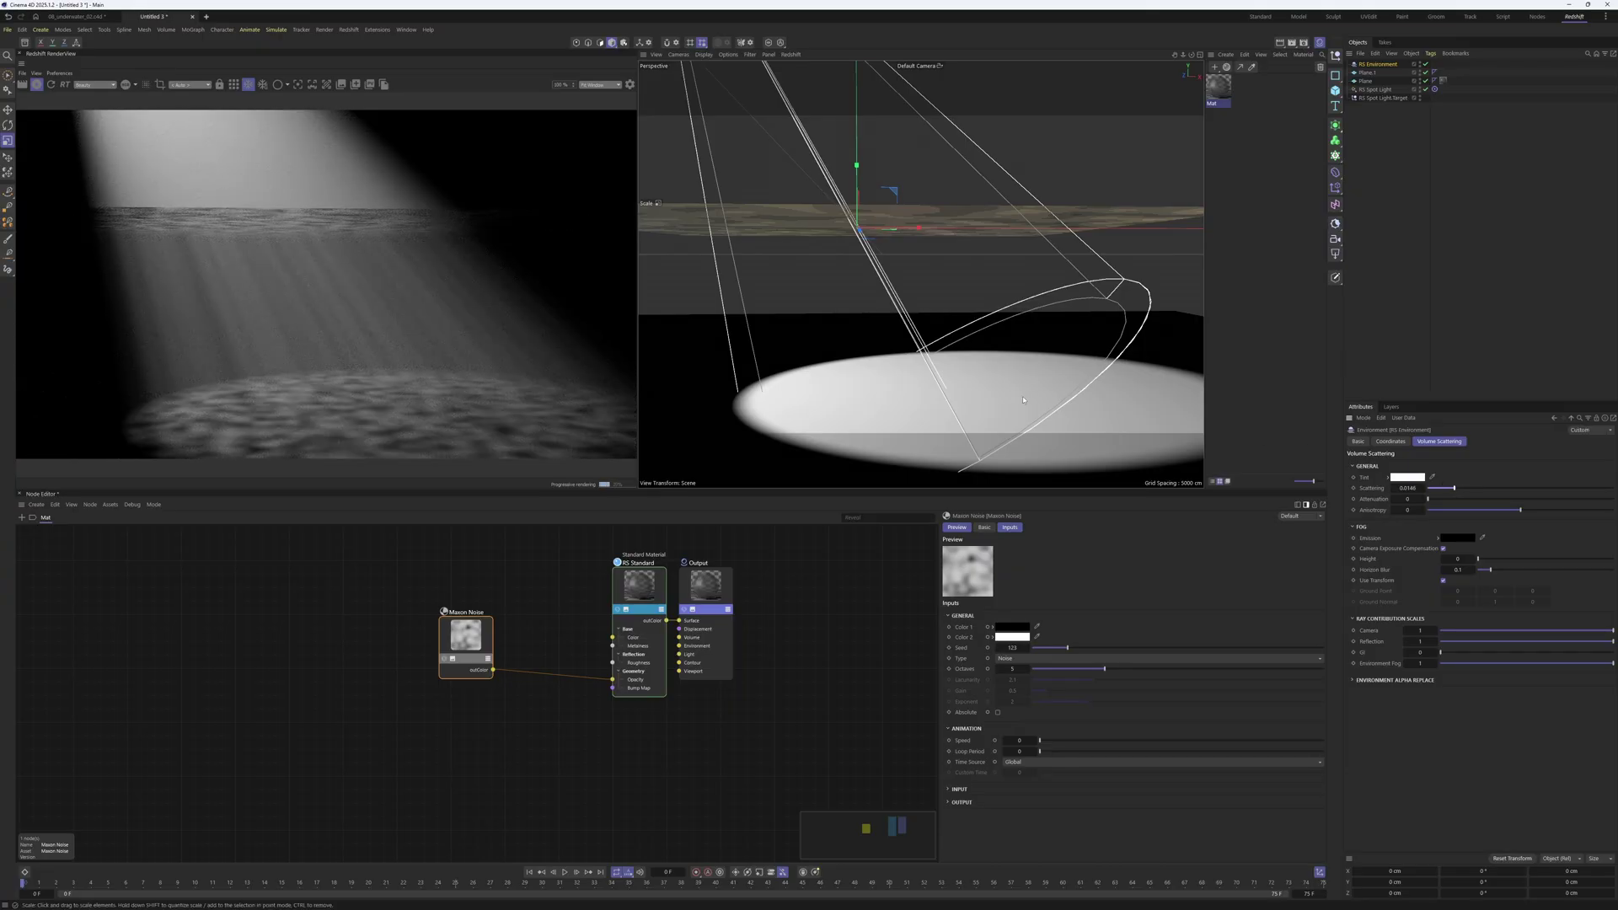
alt+drag(1017, 394, 1022, 379)
scroll(1022, 378, up, 3)
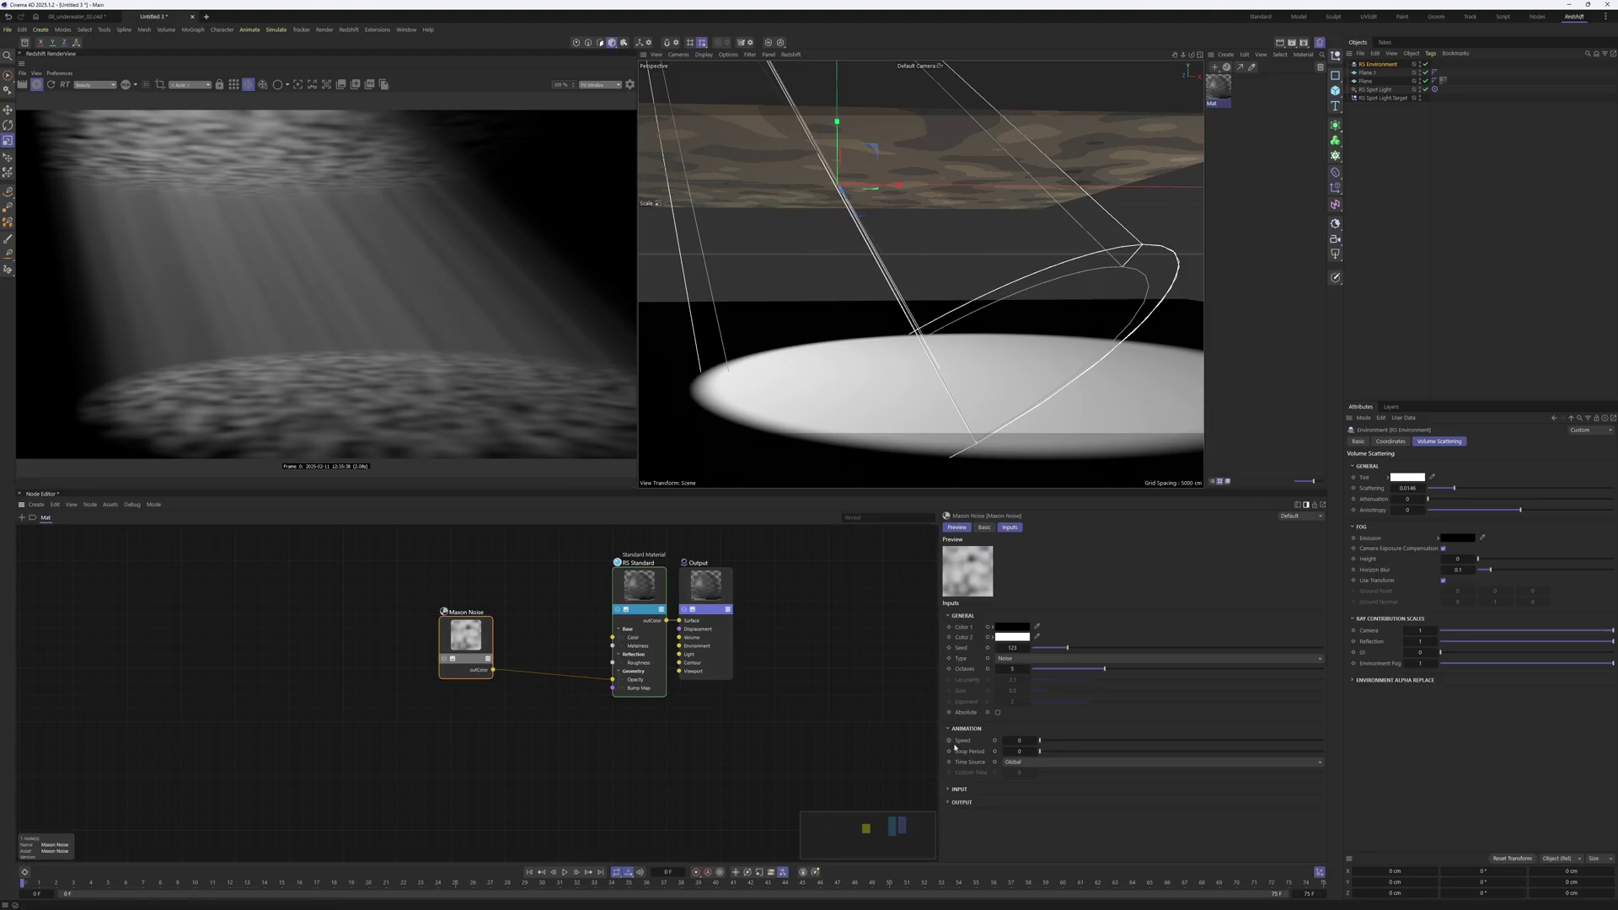
Lower the Maxon Noise Output High Clip to sharpen the light patches.
click(948, 789)
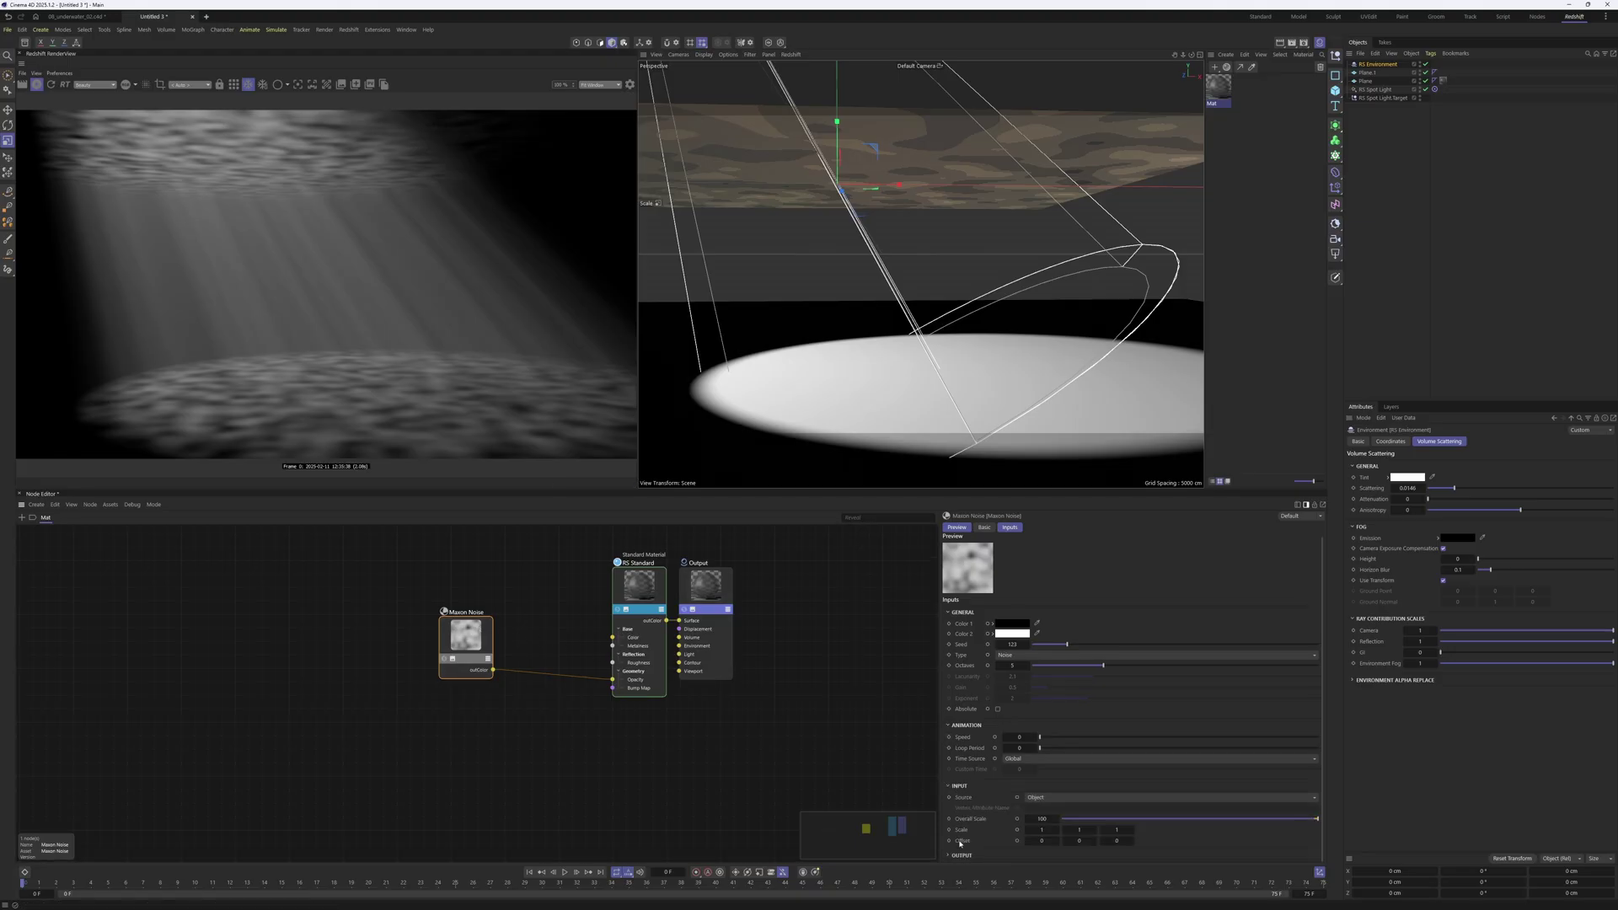
scroll(969, 796, down, 2)
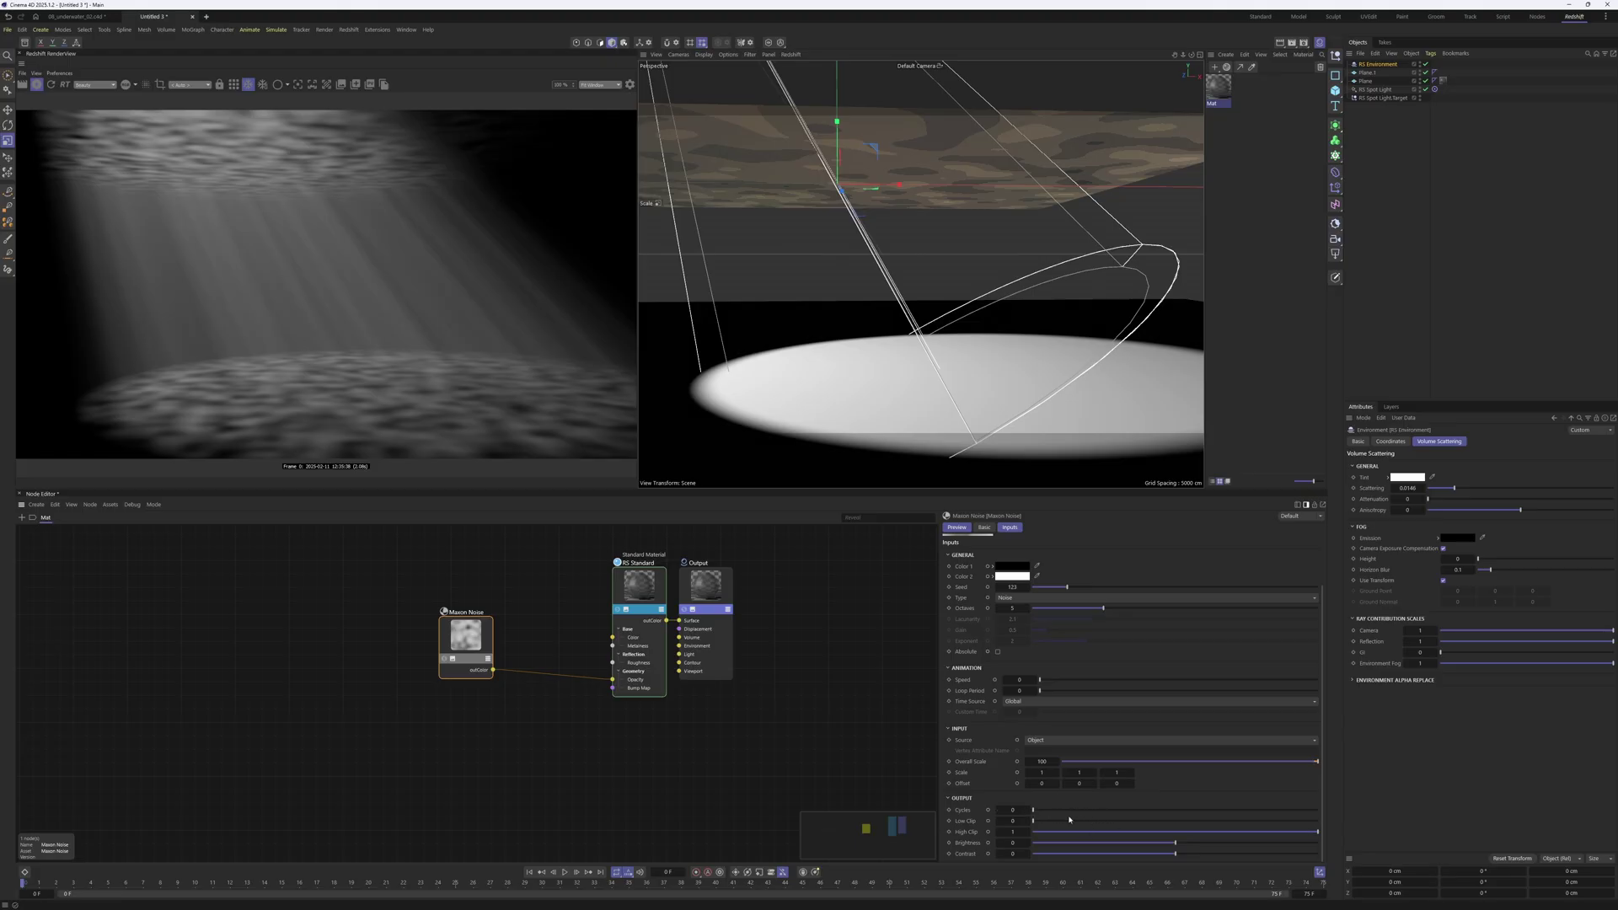
drag(1315, 833, 1191, 829)
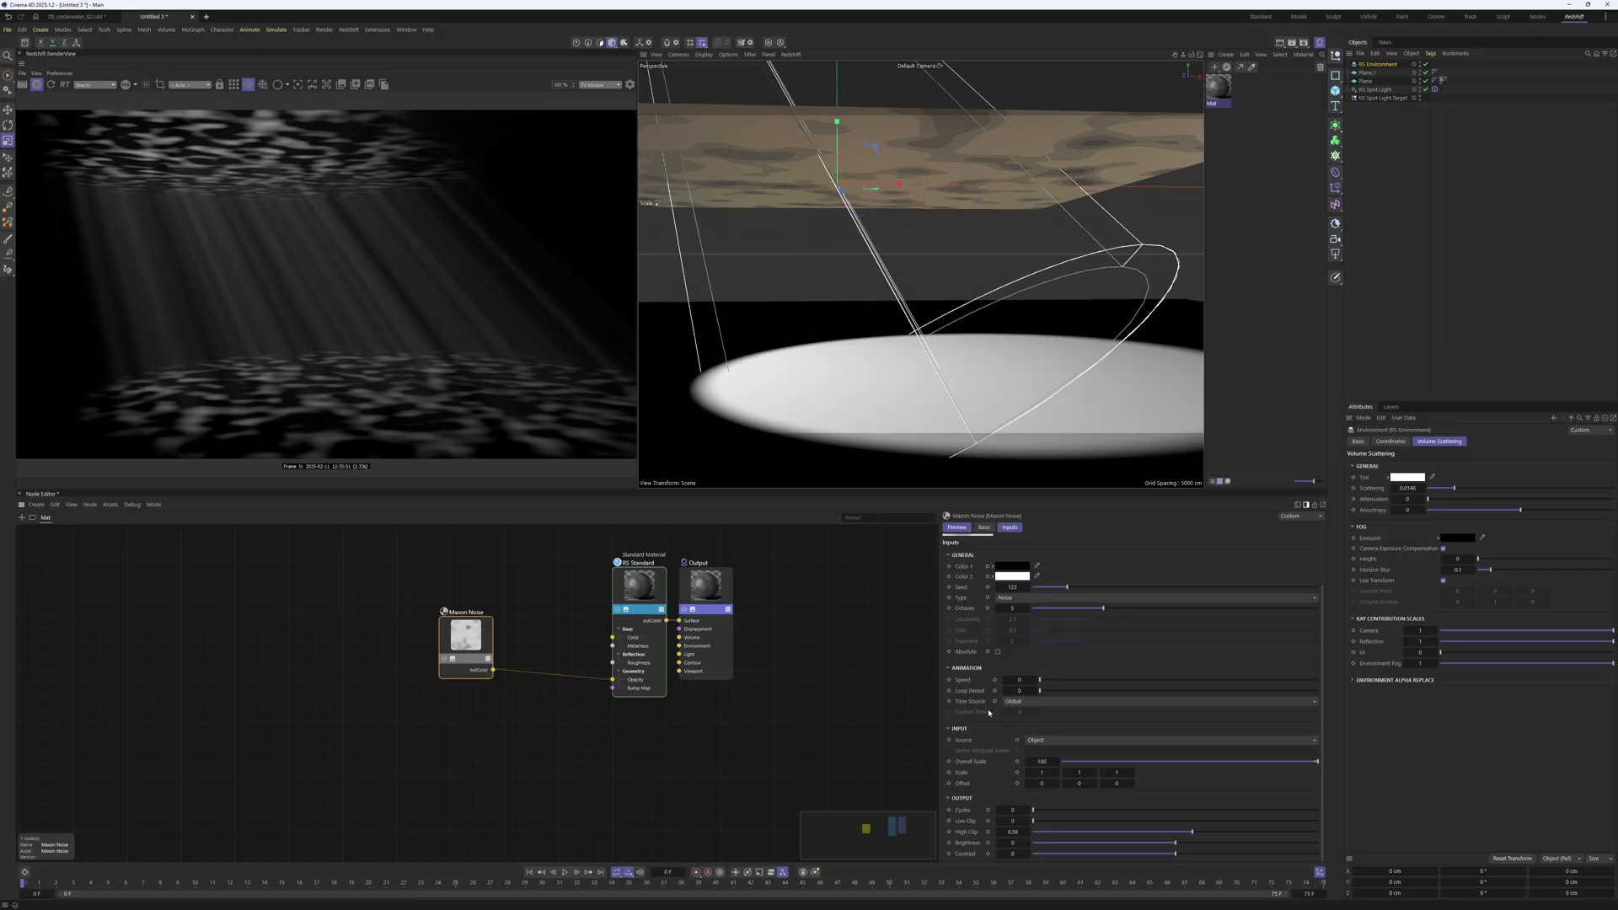
Switch the Maxon Noise type to Naki and pull the view back over the scene.
click(1054, 598)
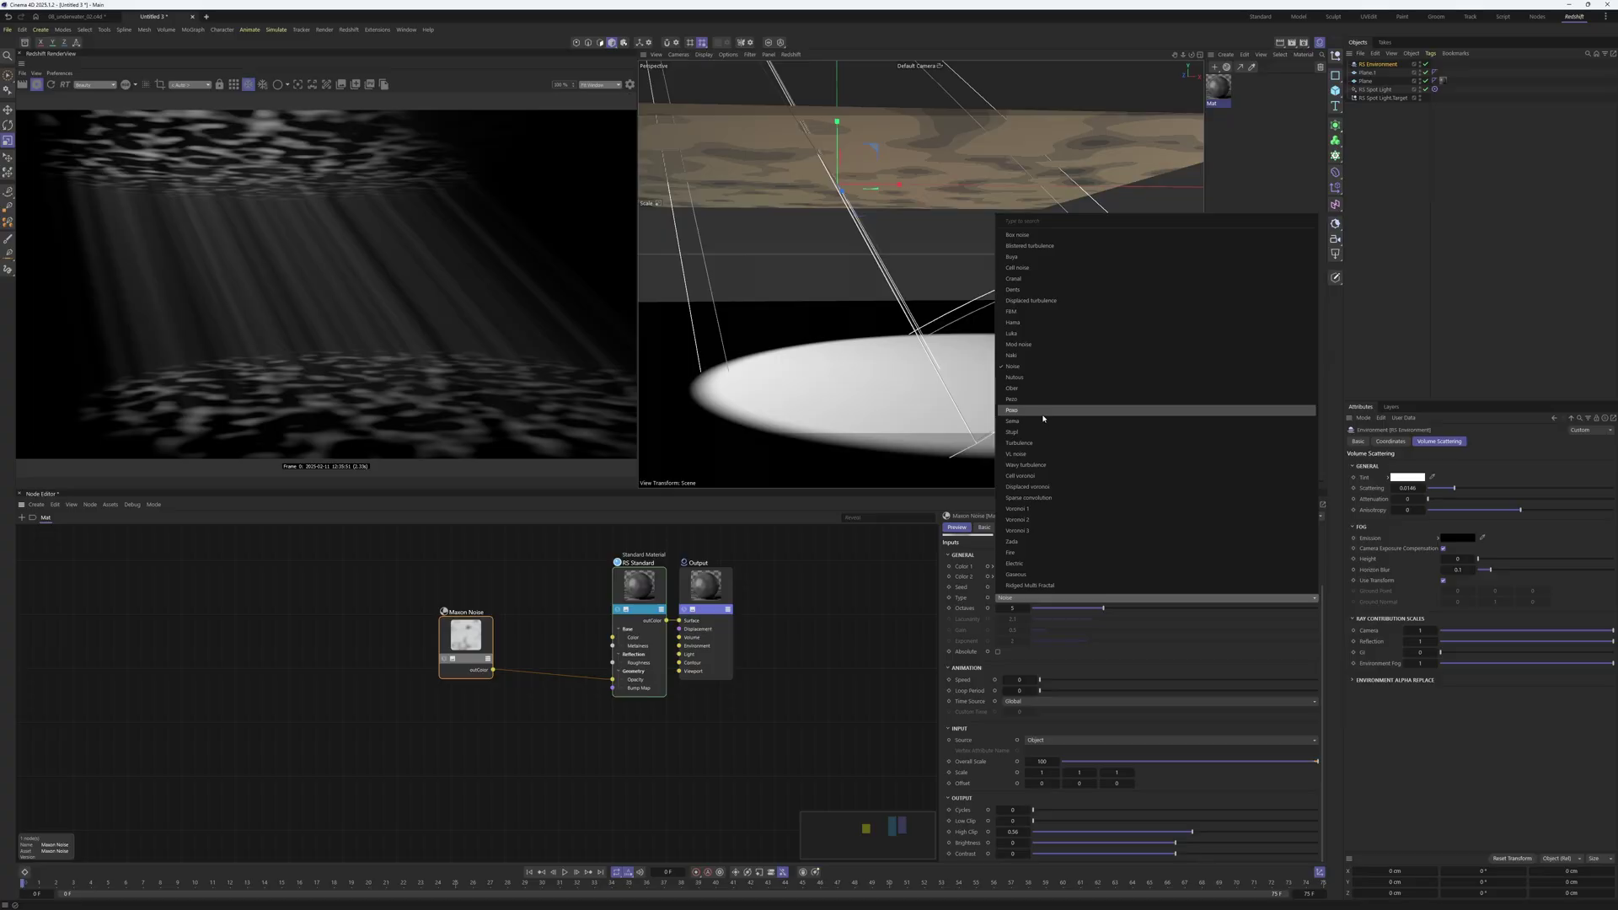
click(1035, 356)
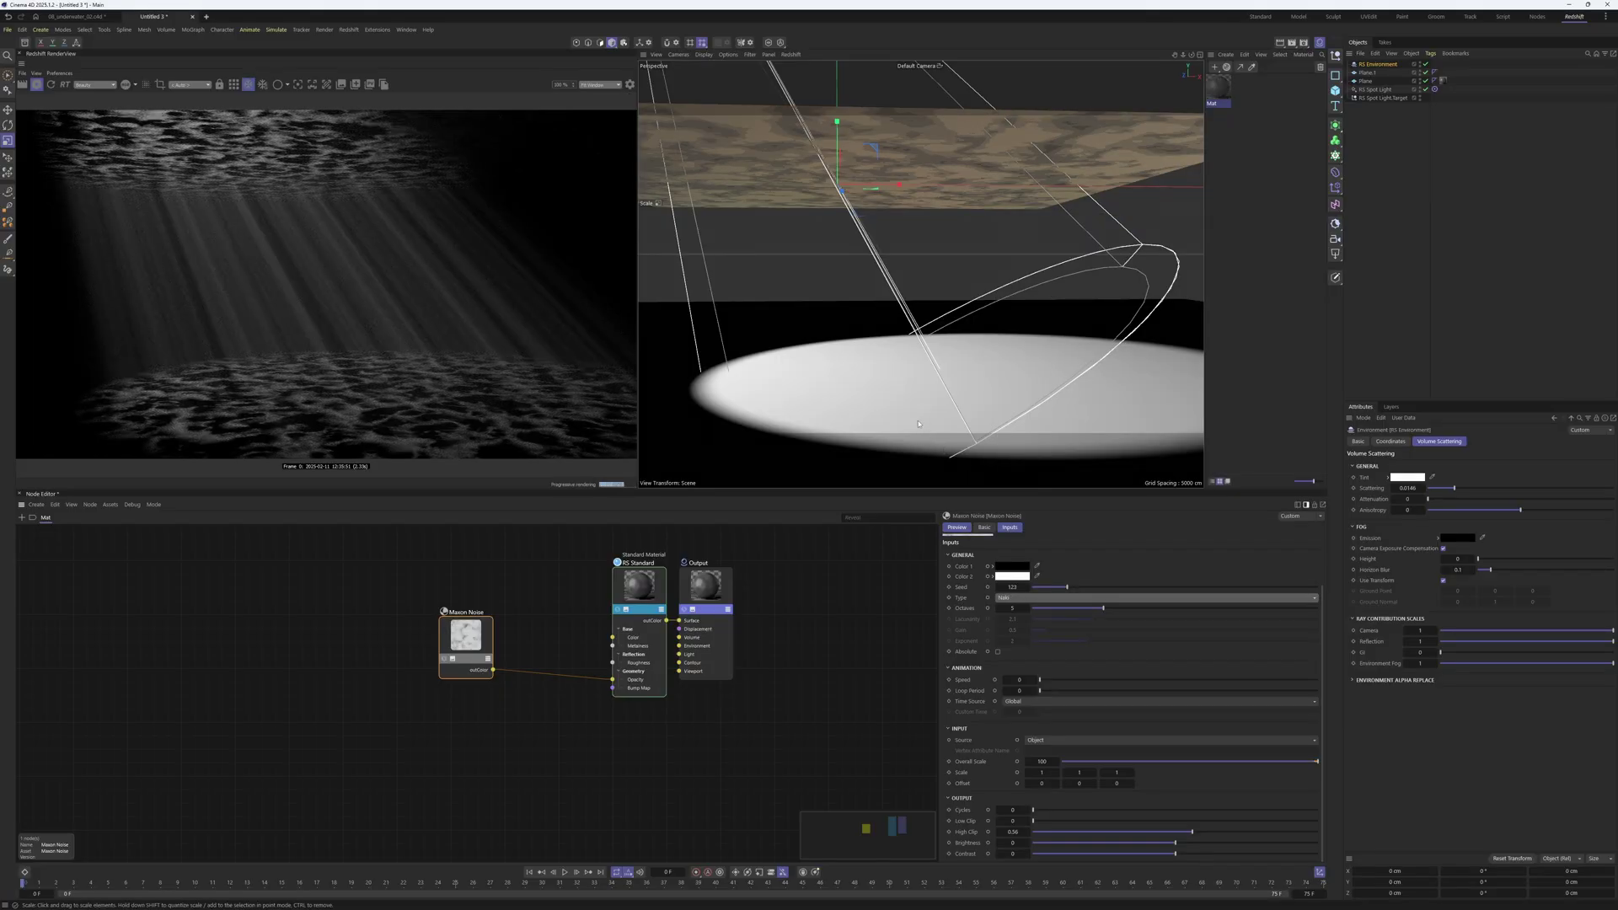
scroll(907, 177, up, 3)
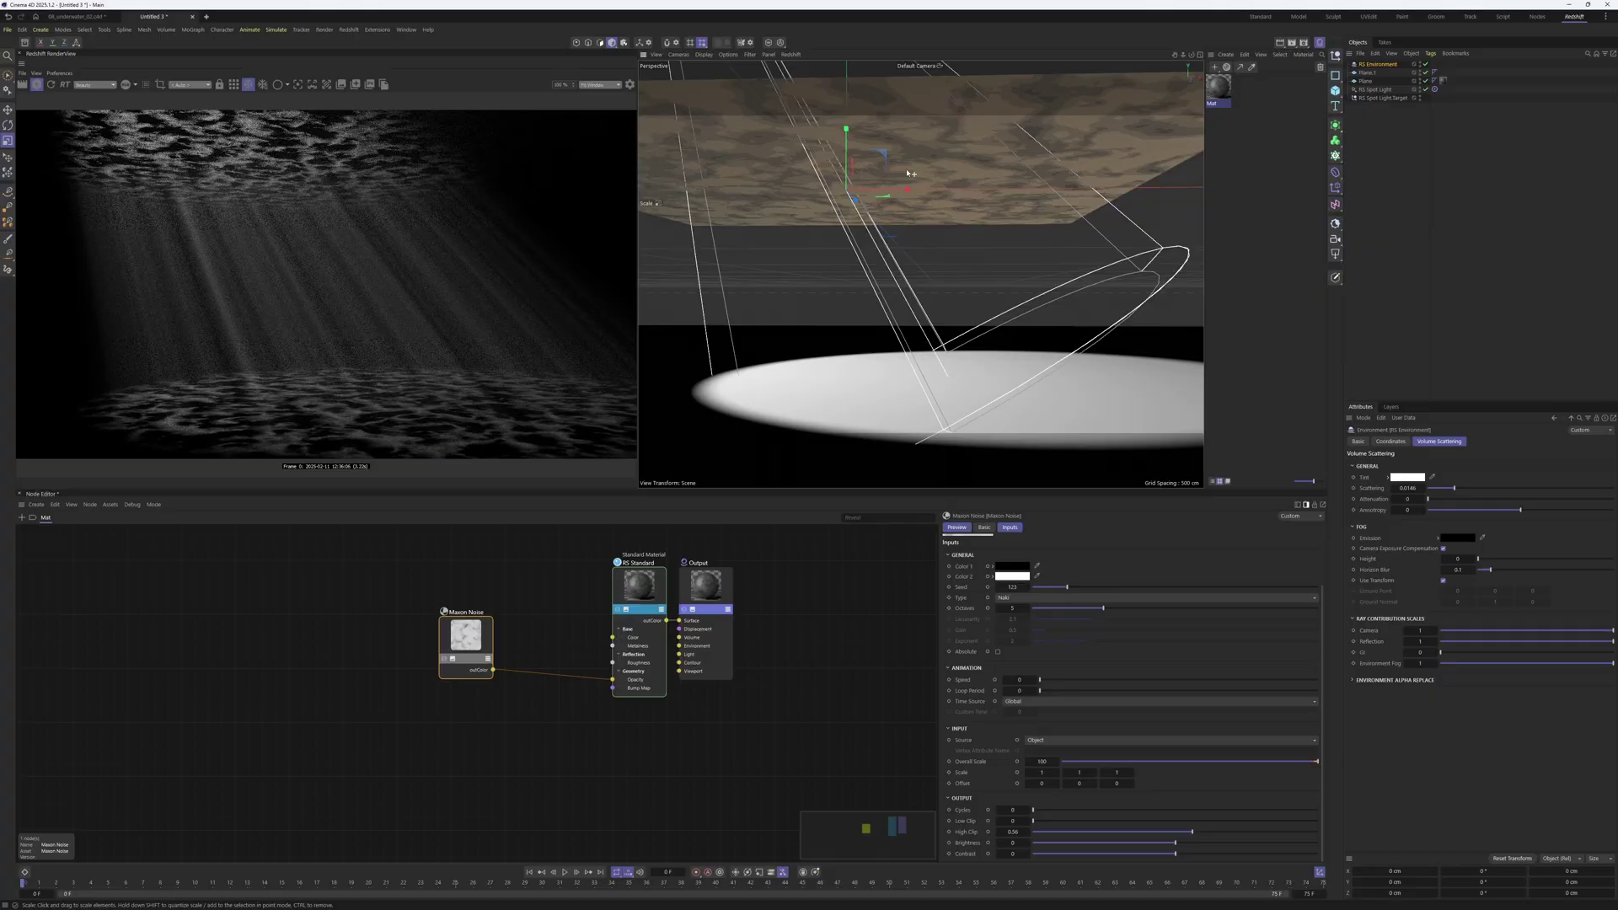
alt+drag(914, 340, 912, 364)
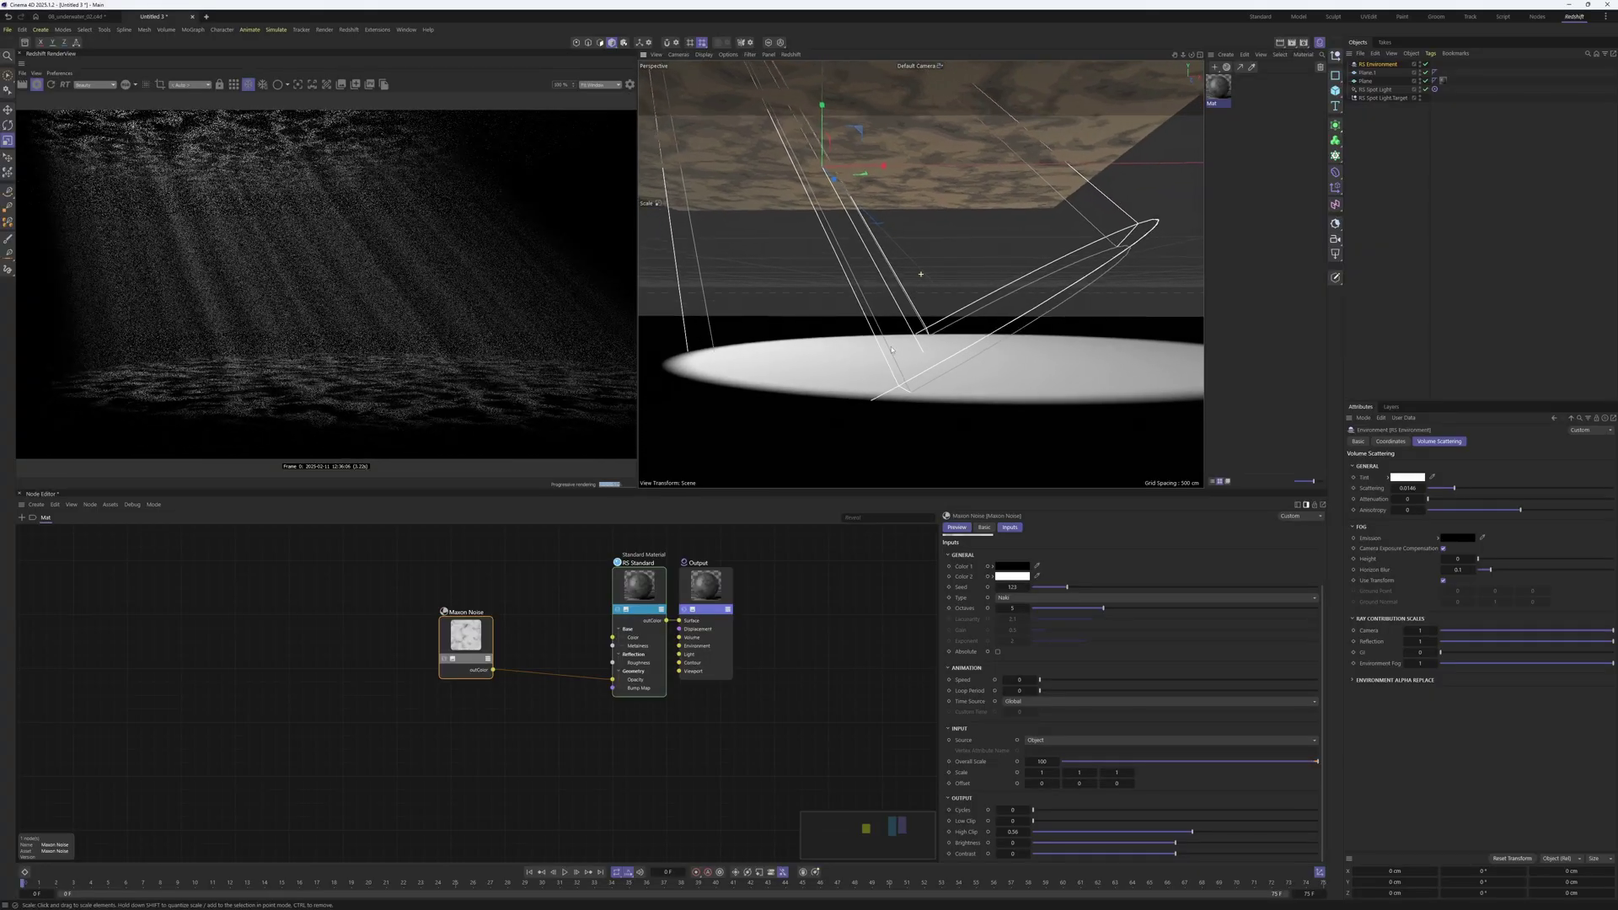
alt+drag(891, 349, 869, 402)
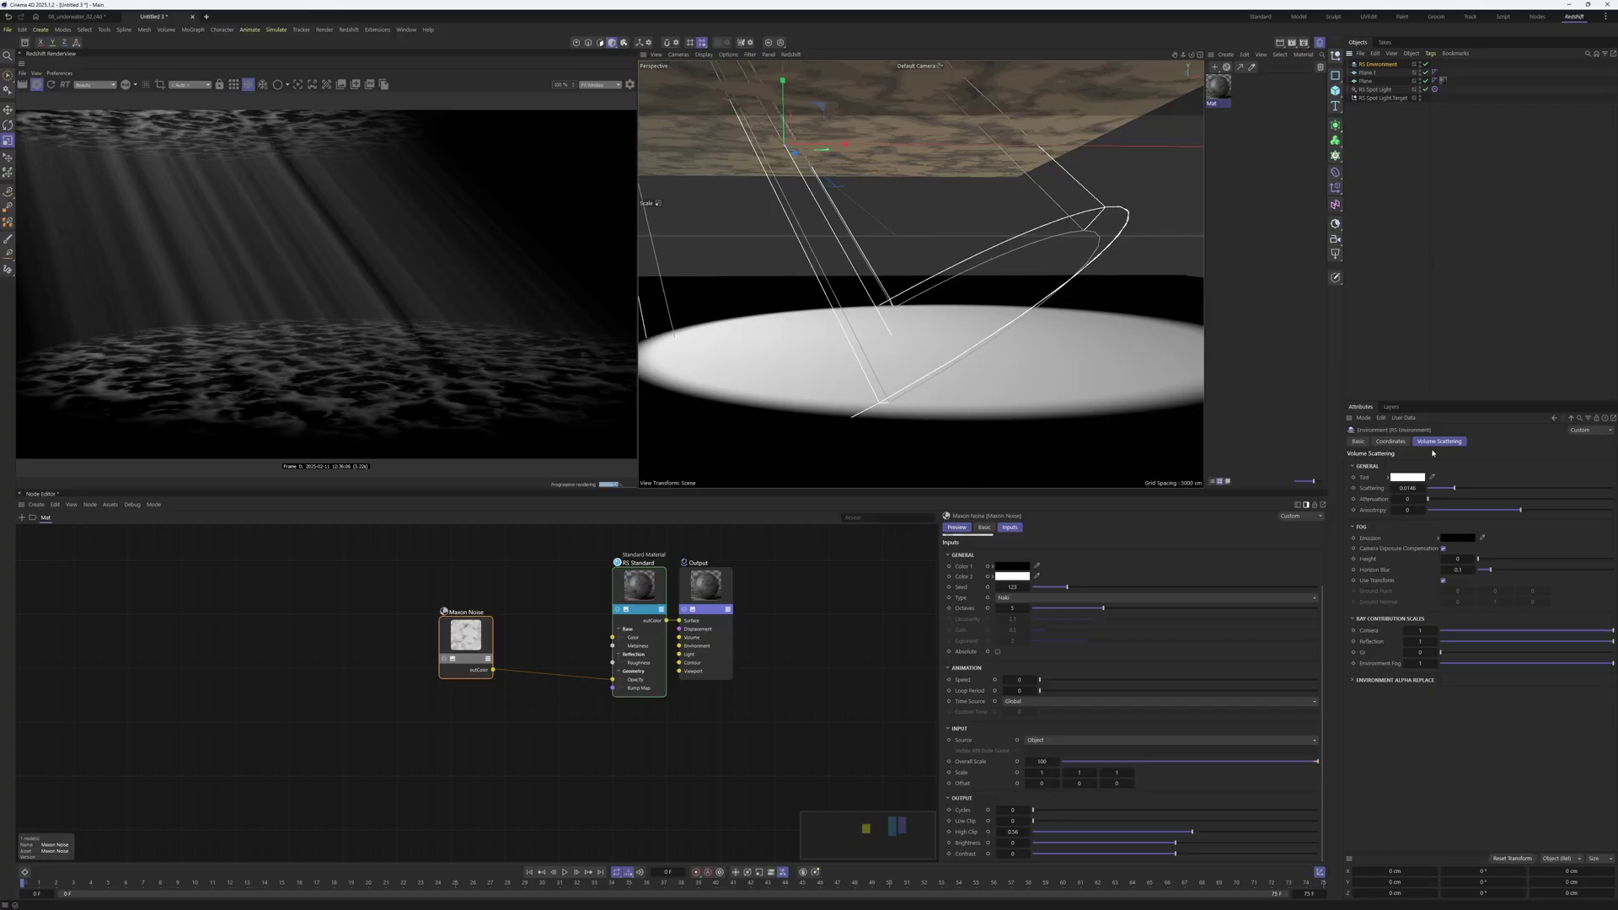
click(1391, 477)
click(1506, 513)
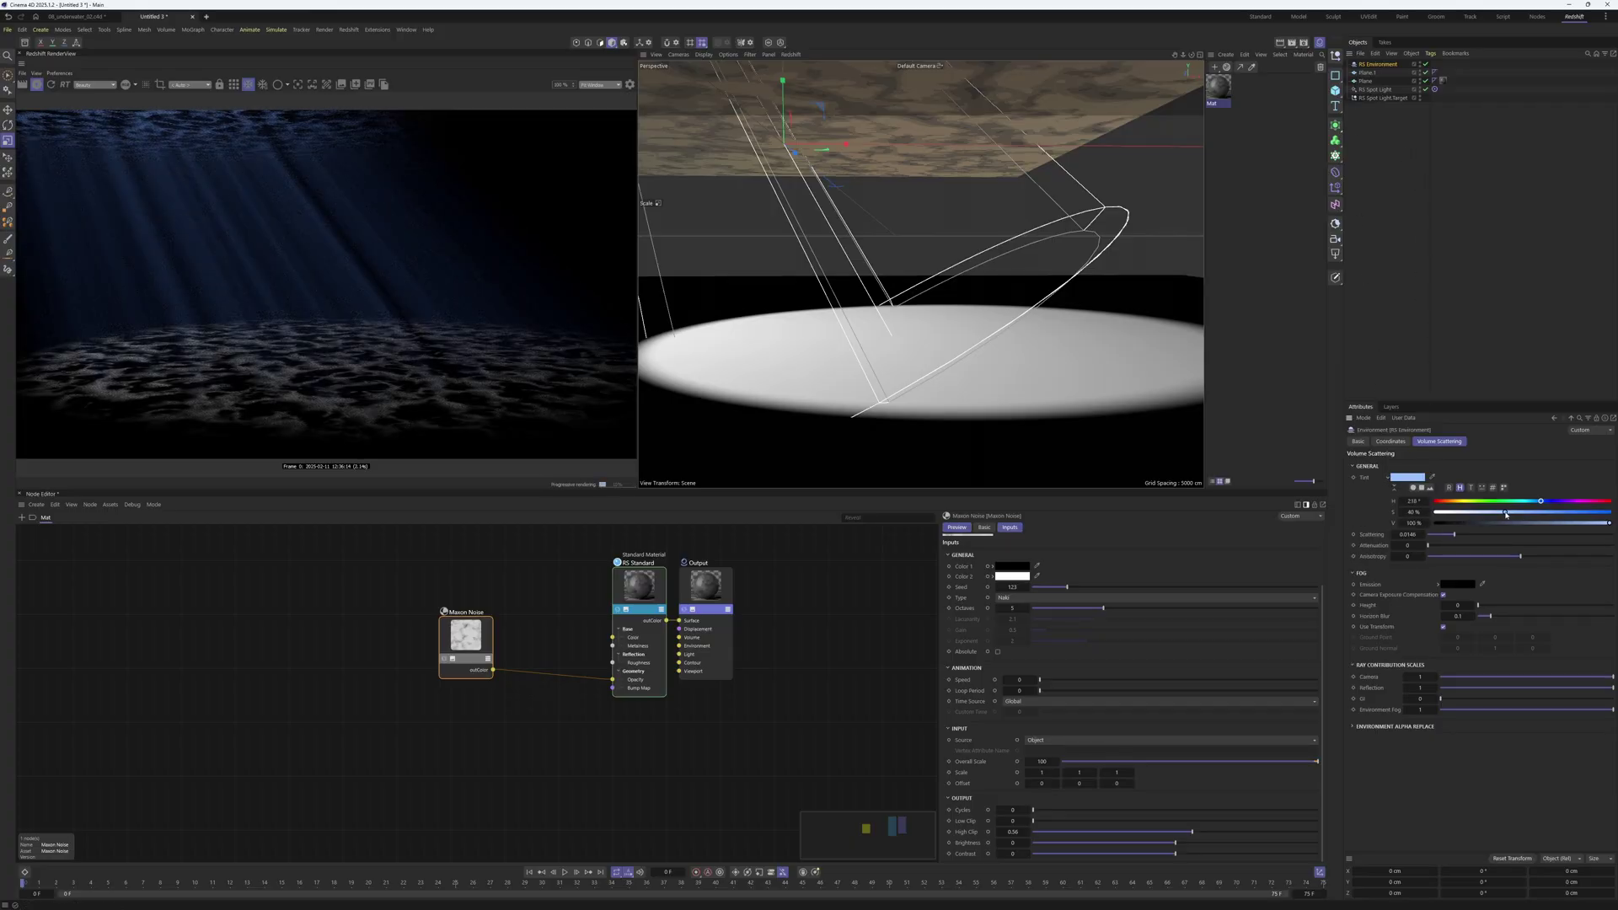
drag(1506, 514, 1434, 511)
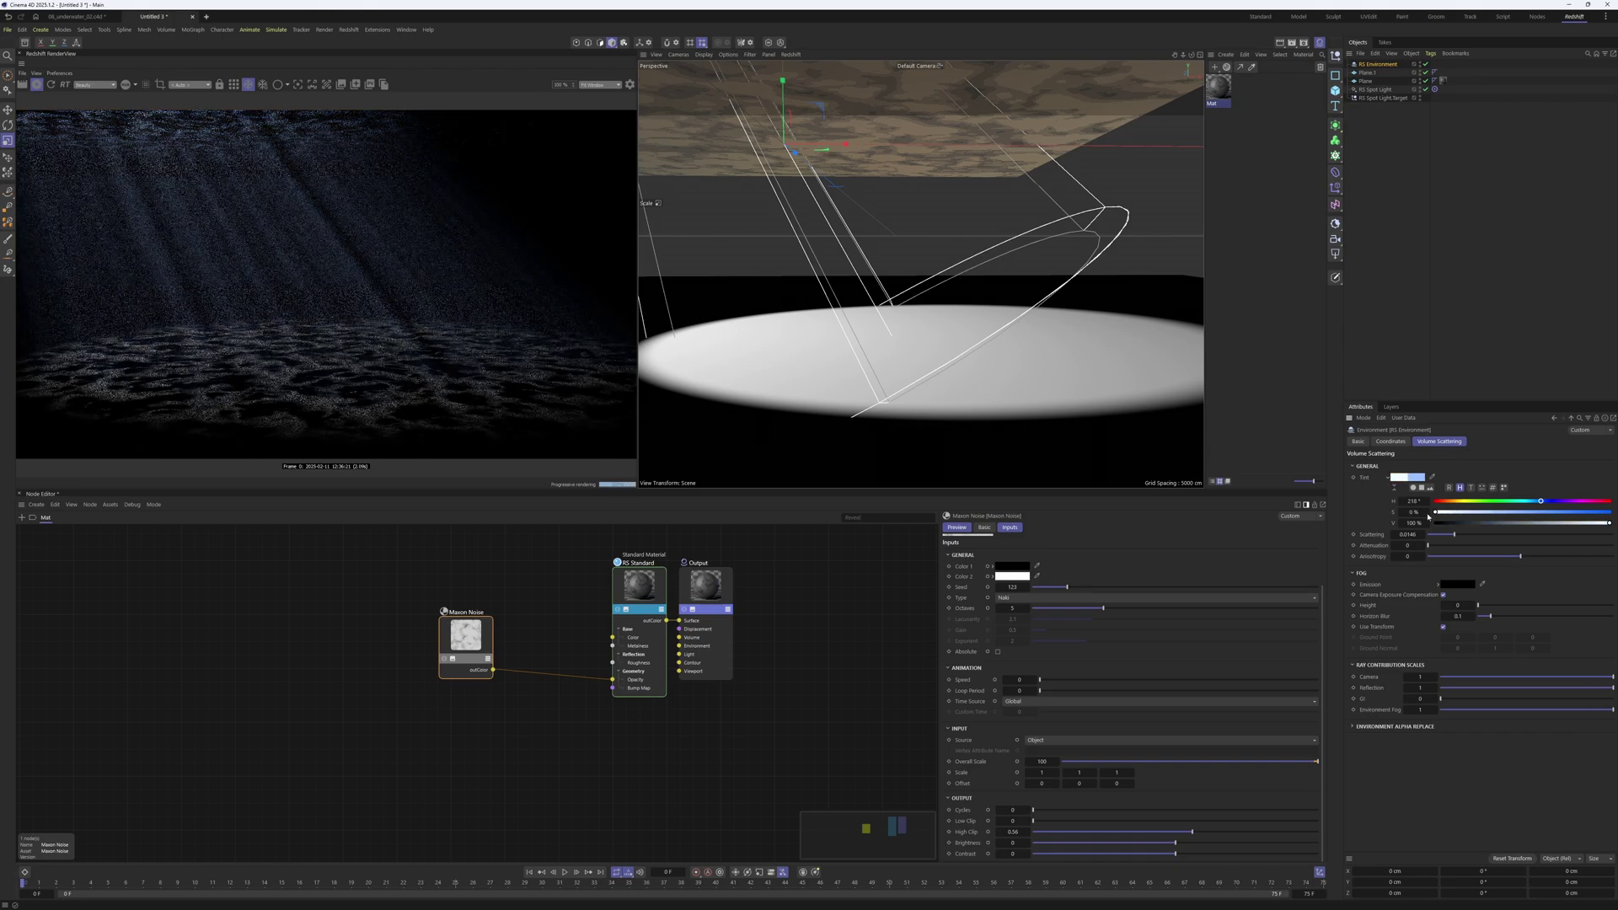
click(1366, 90)
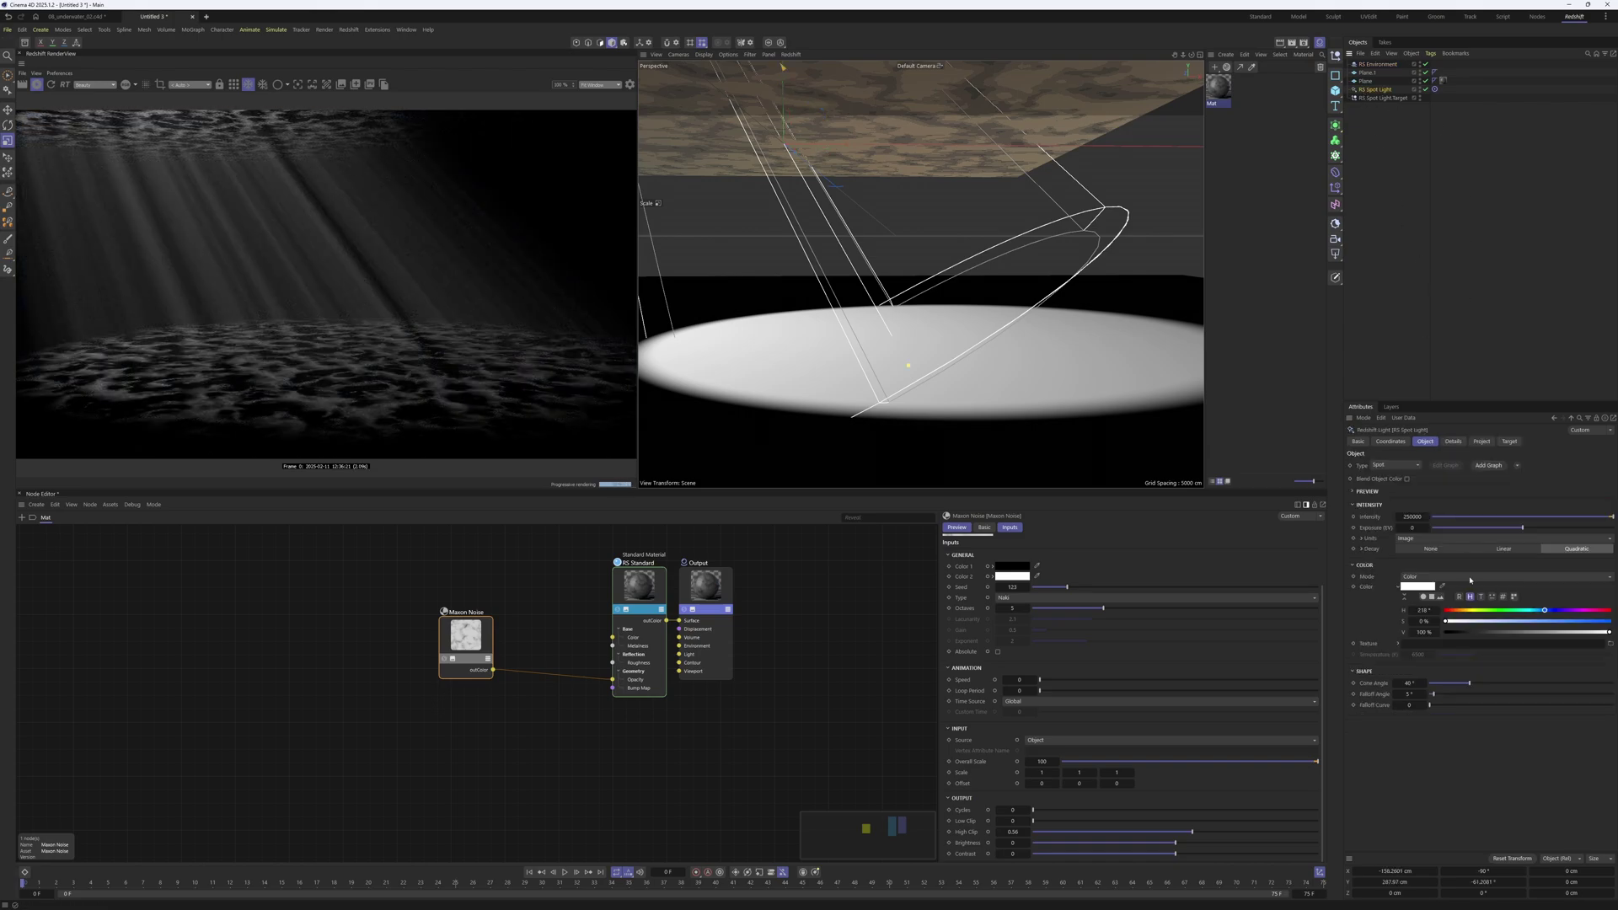
click(1521, 621)
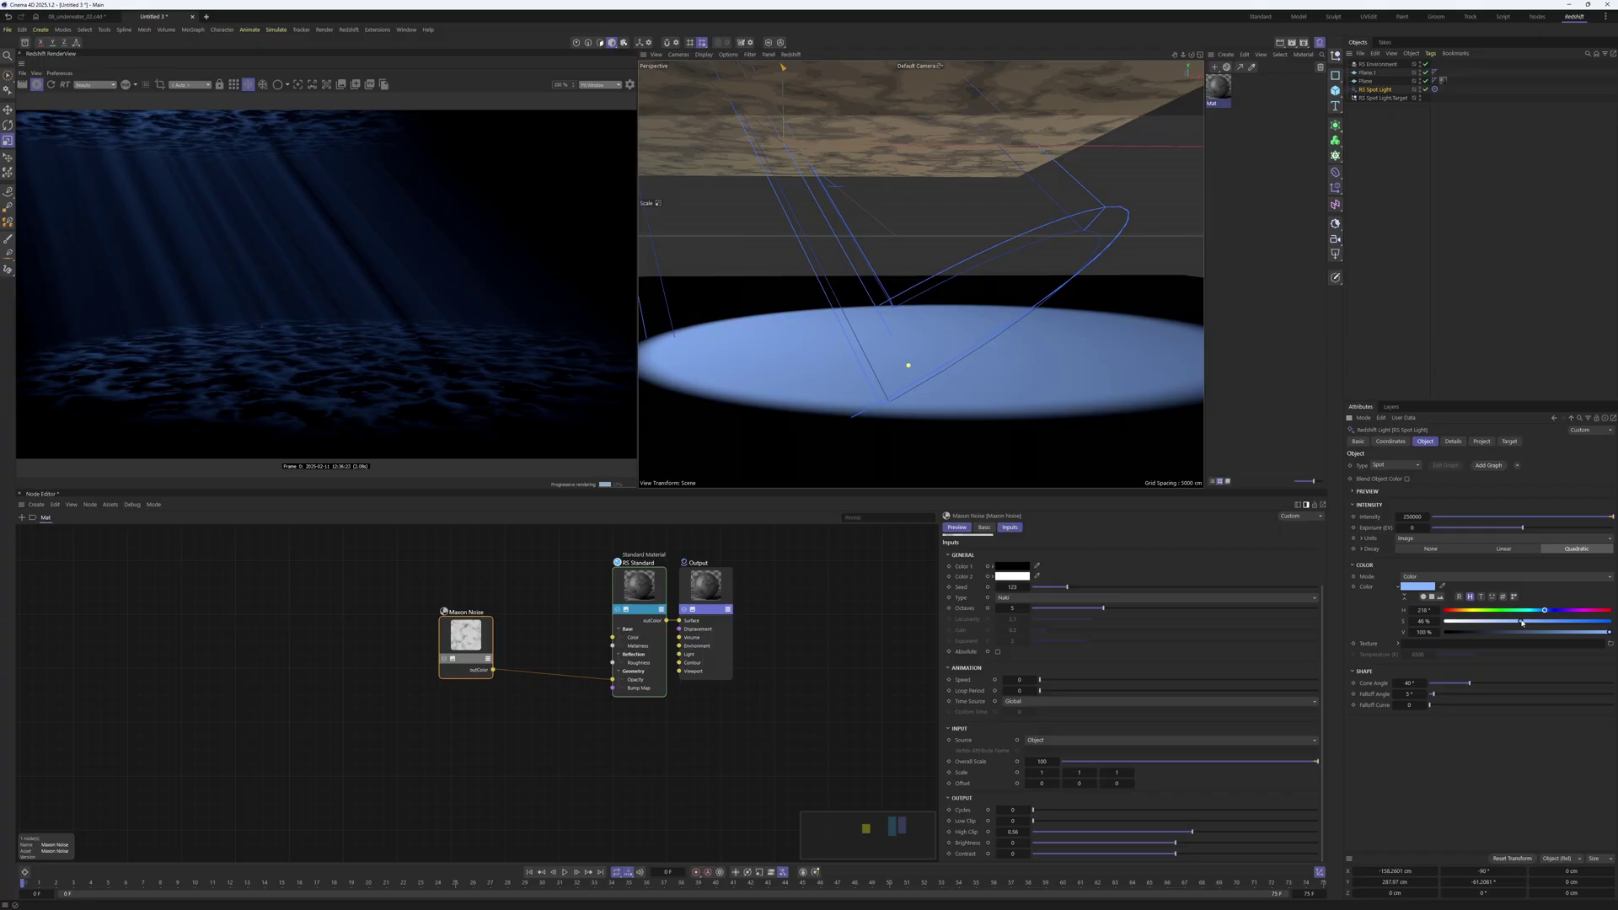
drag(1521, 622, 1499, 624)
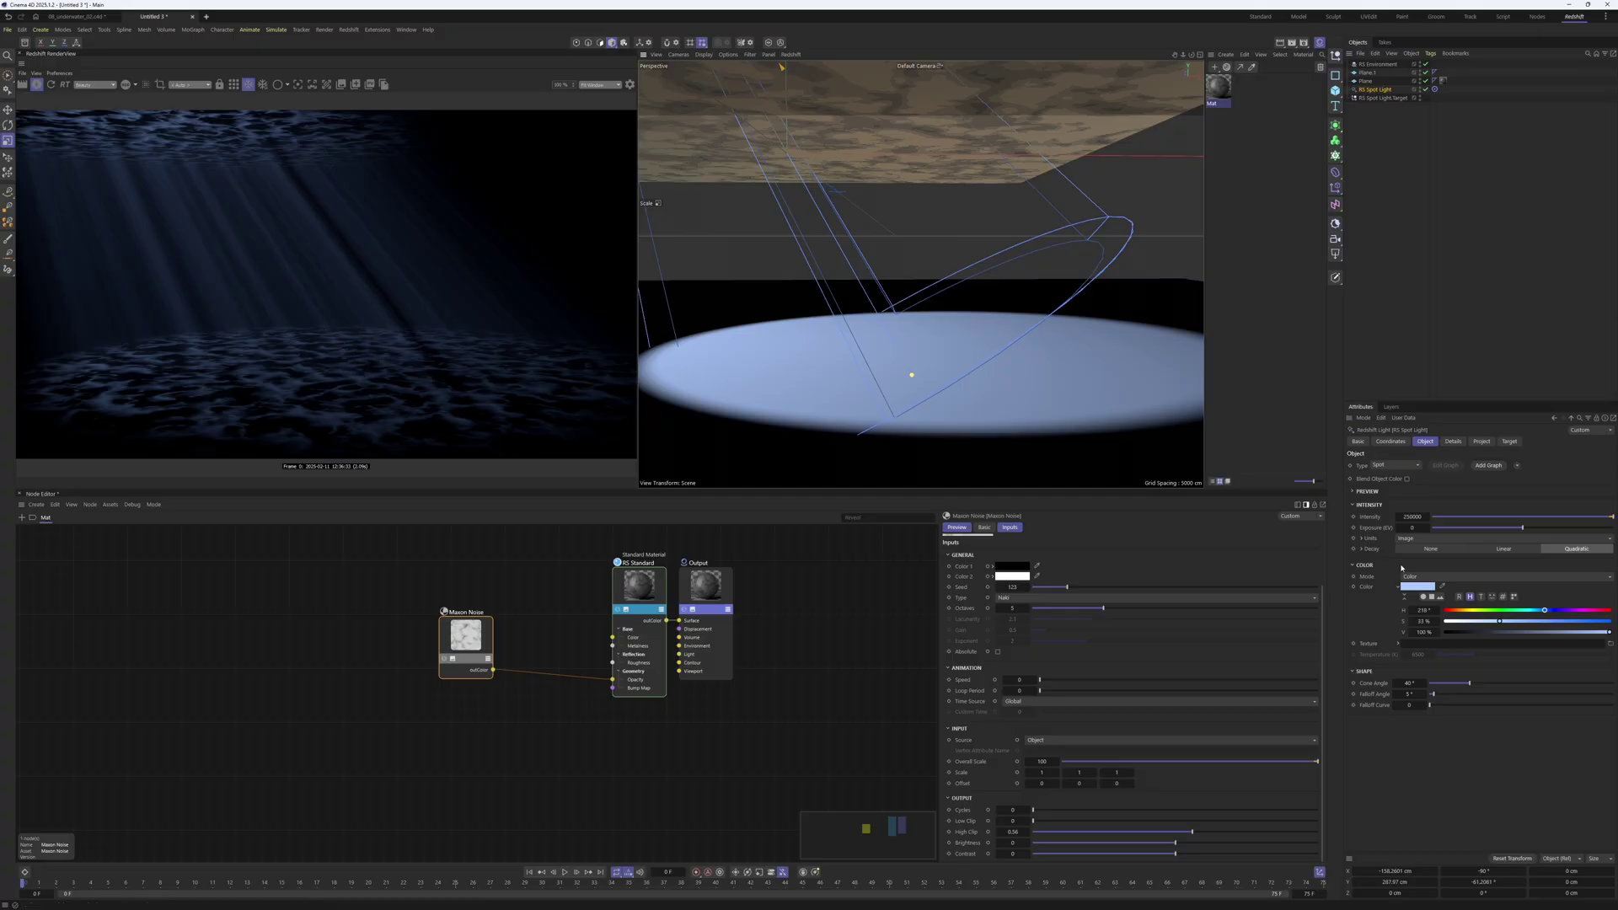
drag(1496, 624, 1443, 624)
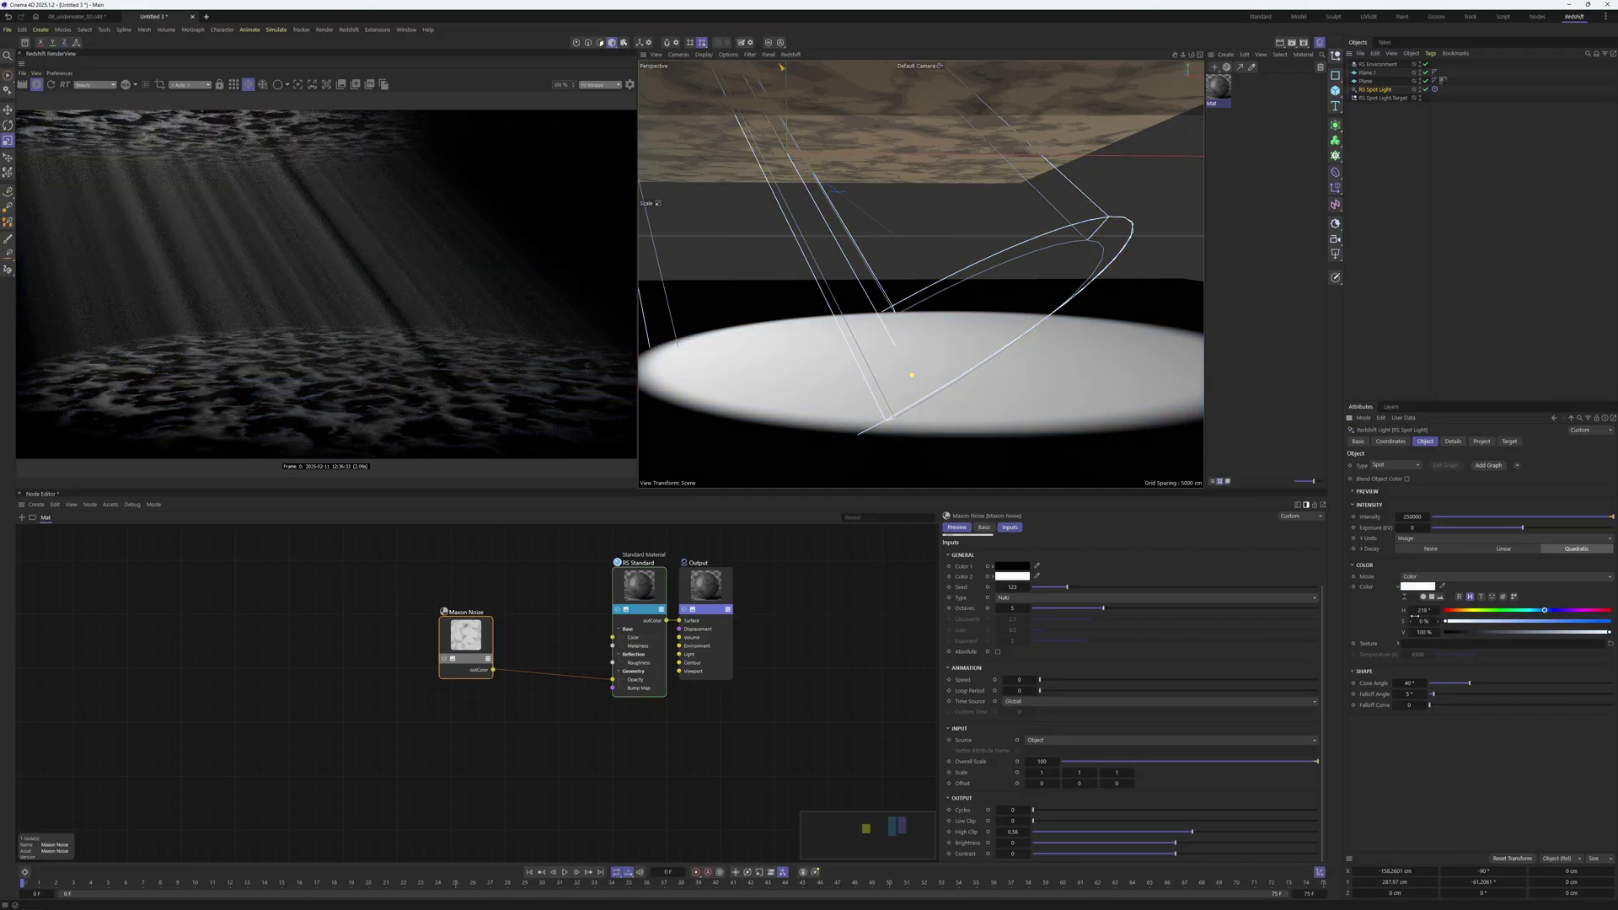
Raise the RS Environment's Volume Scattering Tint saturation to about 47% for blue fog.
click(1377, 64)
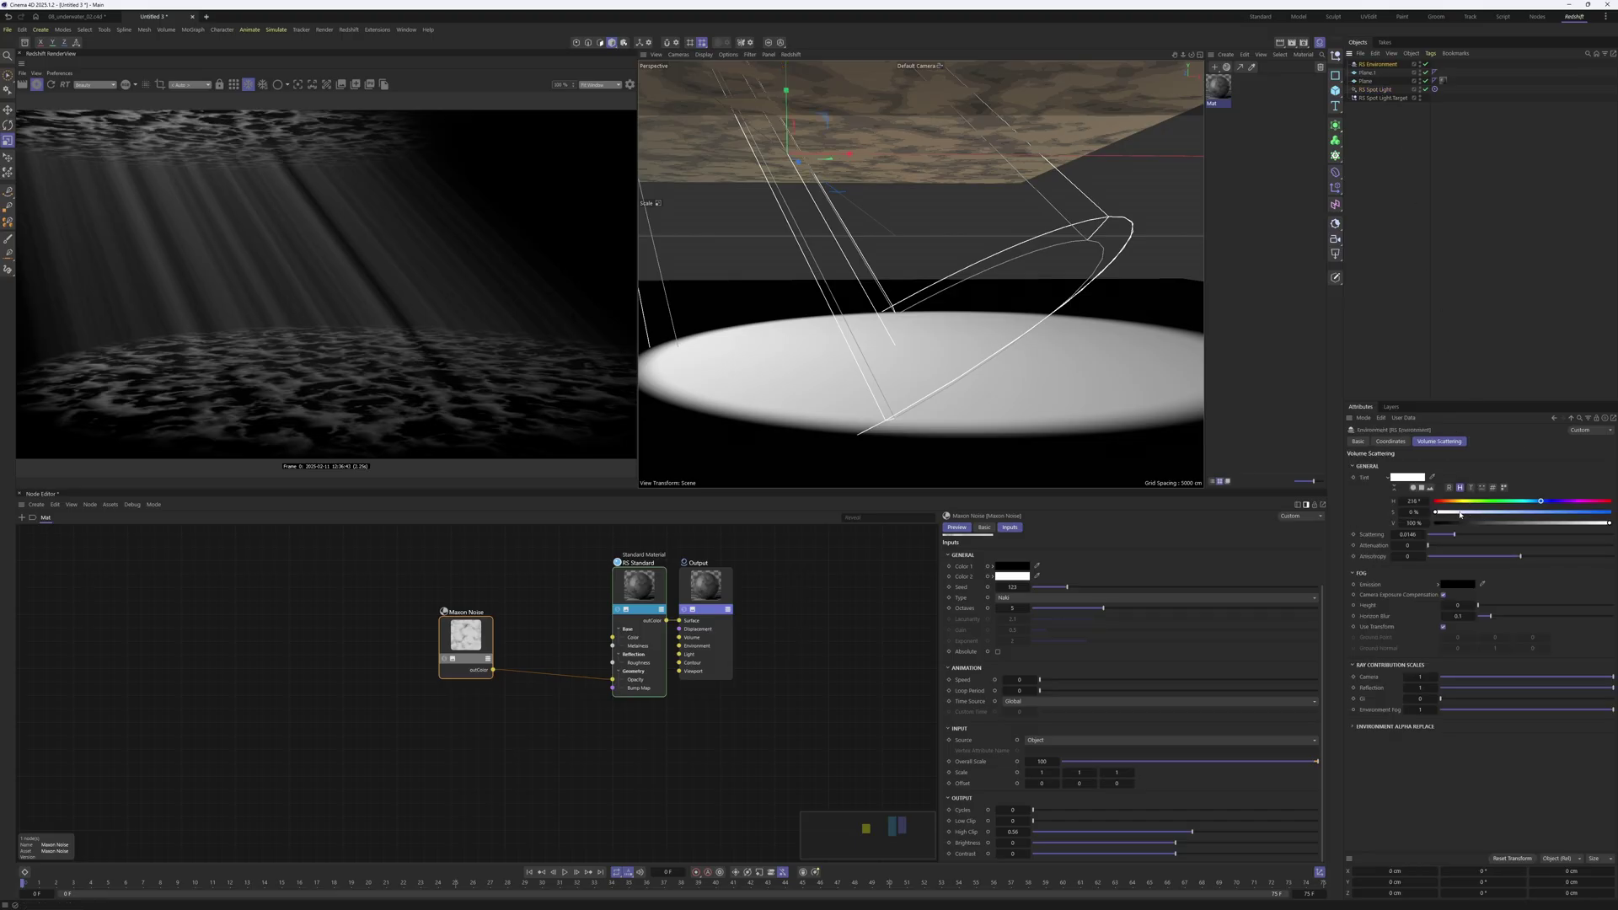
drag(1460, 512, 1517, 512)
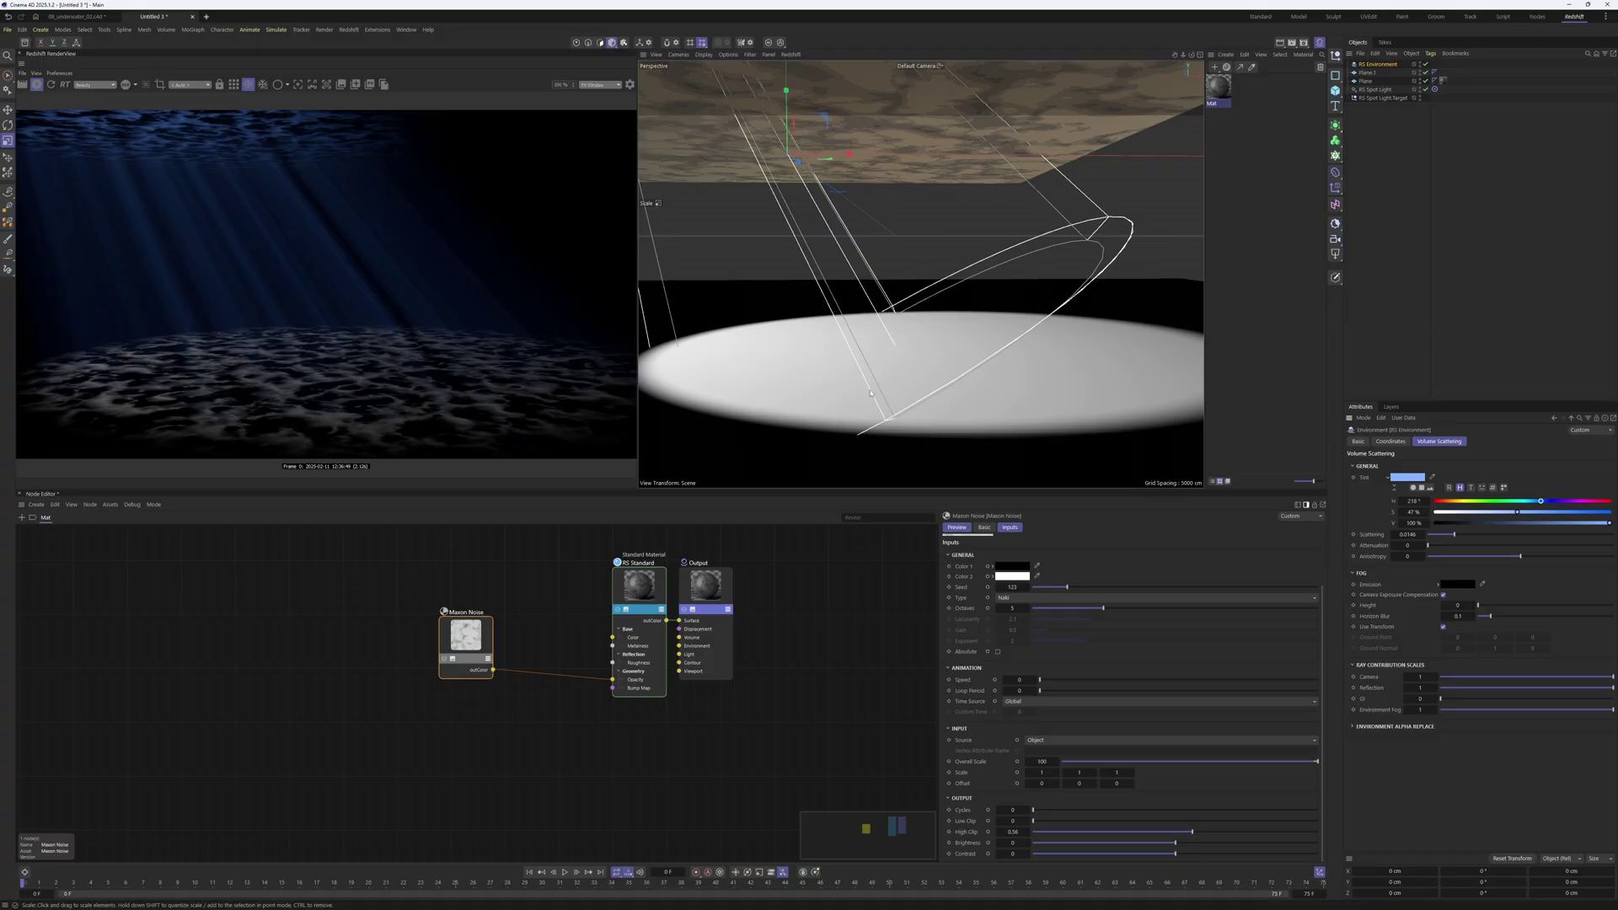
mouse_move(871, 392)
alt+mouse_down()
mouse_move(914, 362)
mouse_move(880, 388)
alt+mouse_up()
click(840, 674)
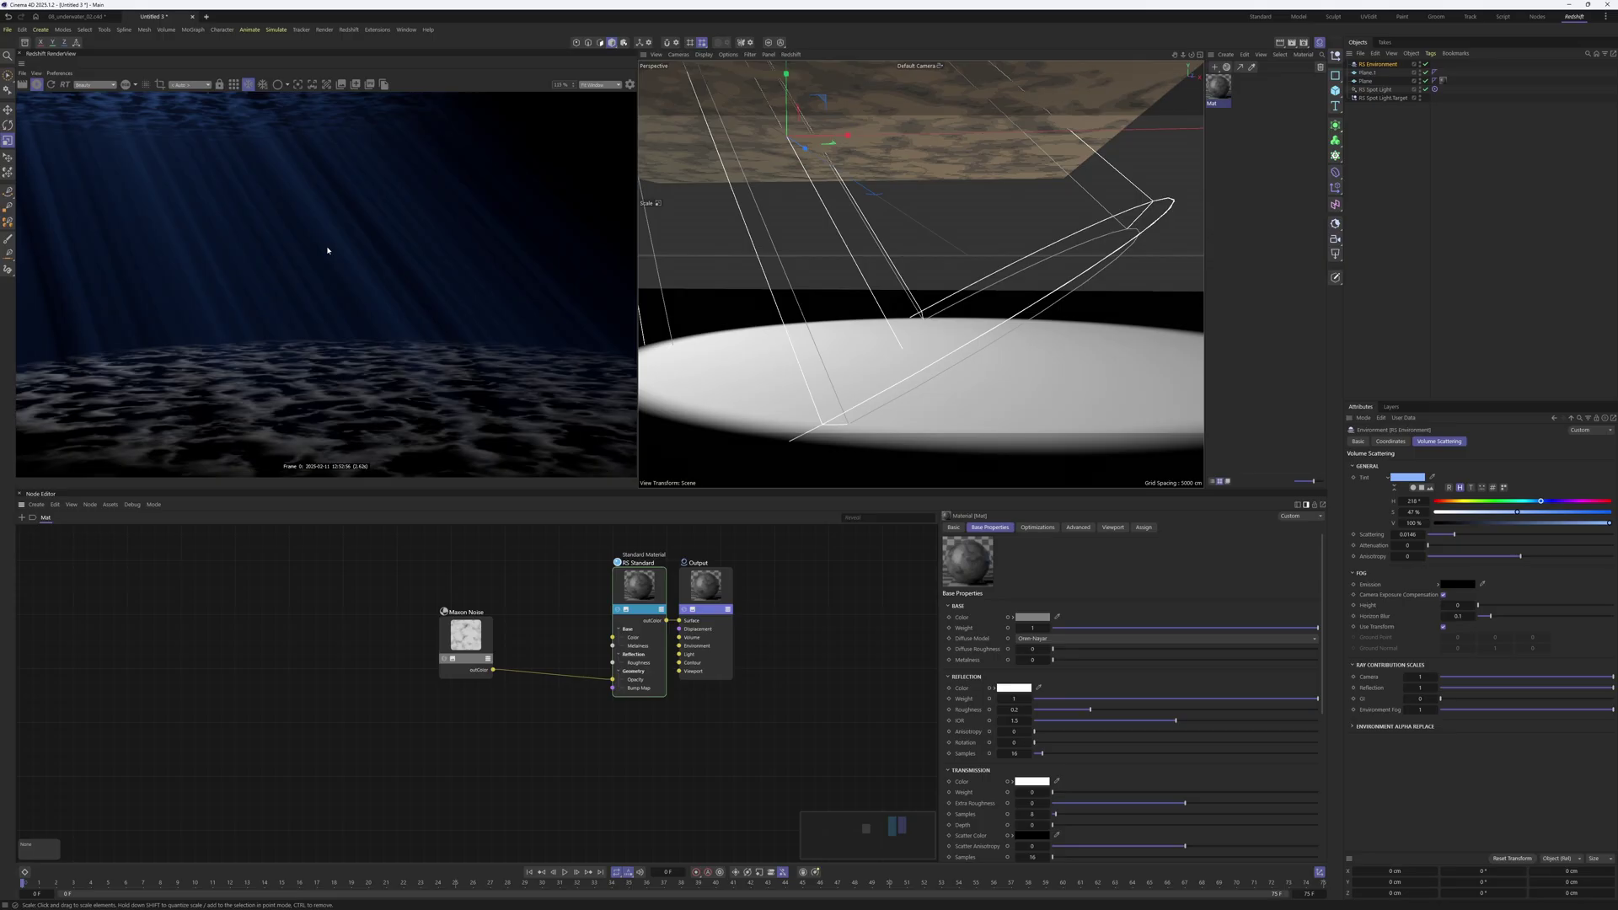
Create a Redshift Noise Volume material and apply it to the RS Environment.
click(348, 29)
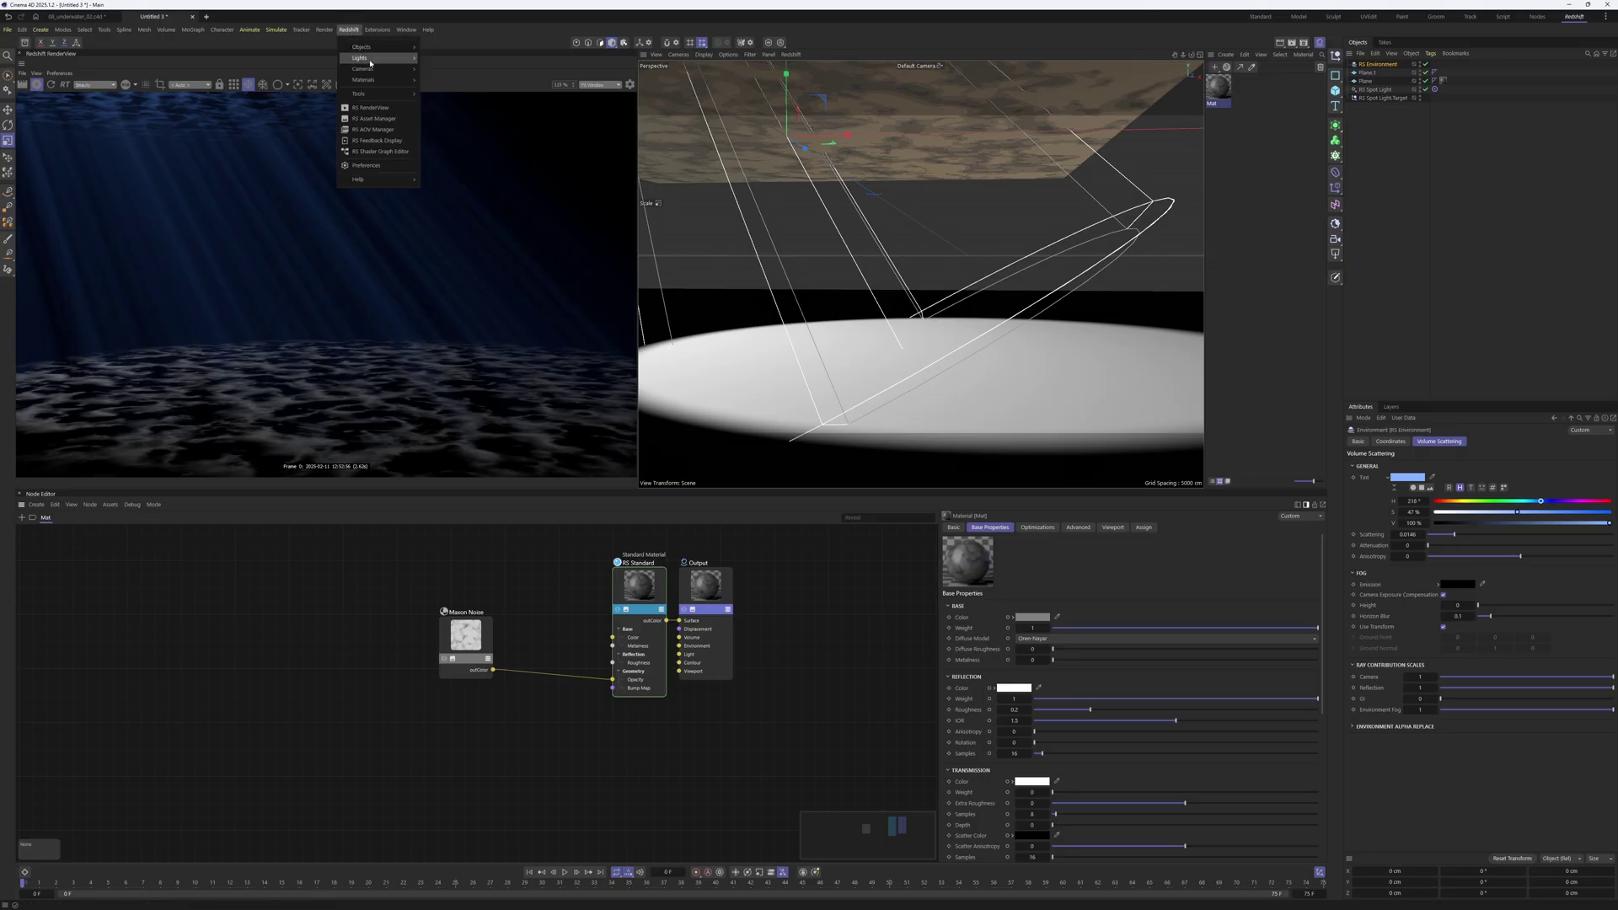
mouse_move(370, 80)
mouse_move(432, 106)
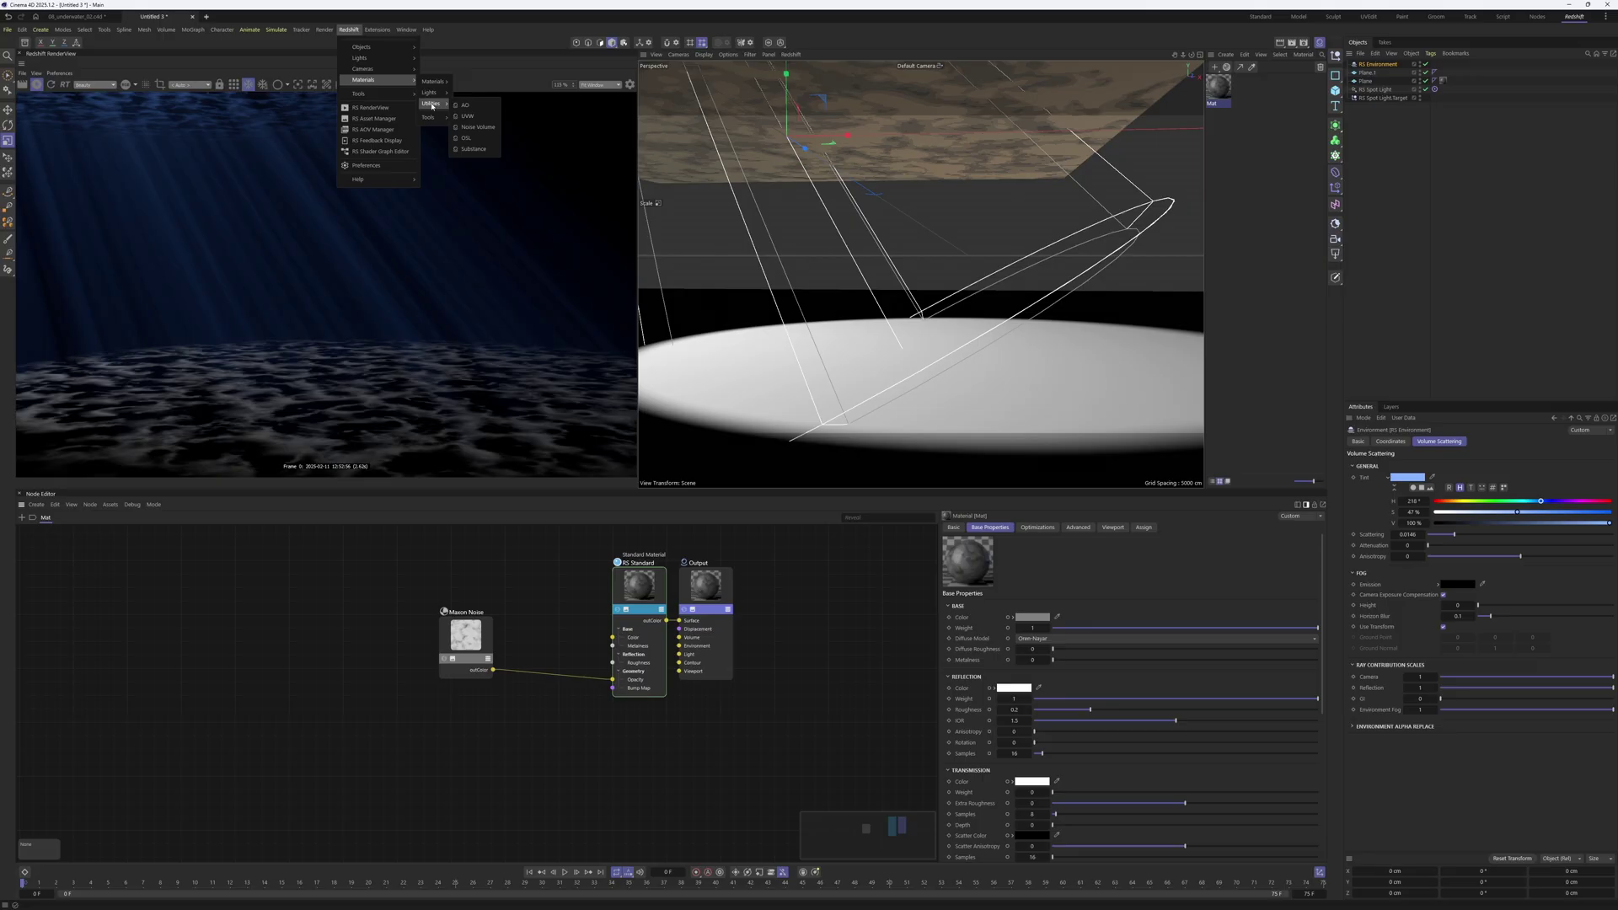
click(470, 127)
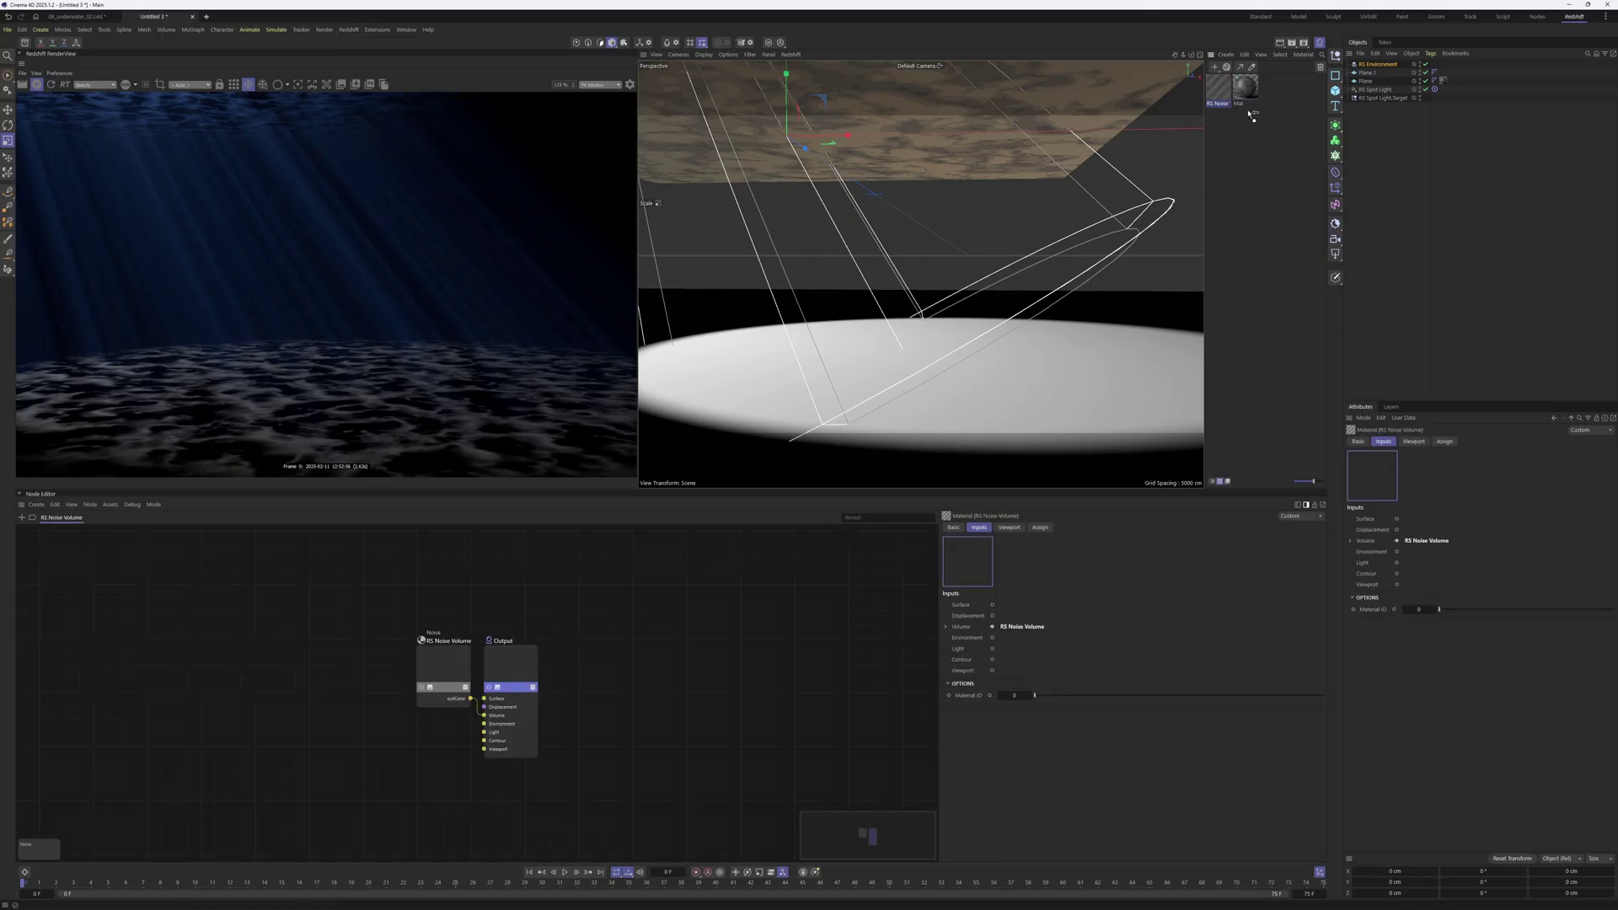
drag(1252, 116, 1388, 67)
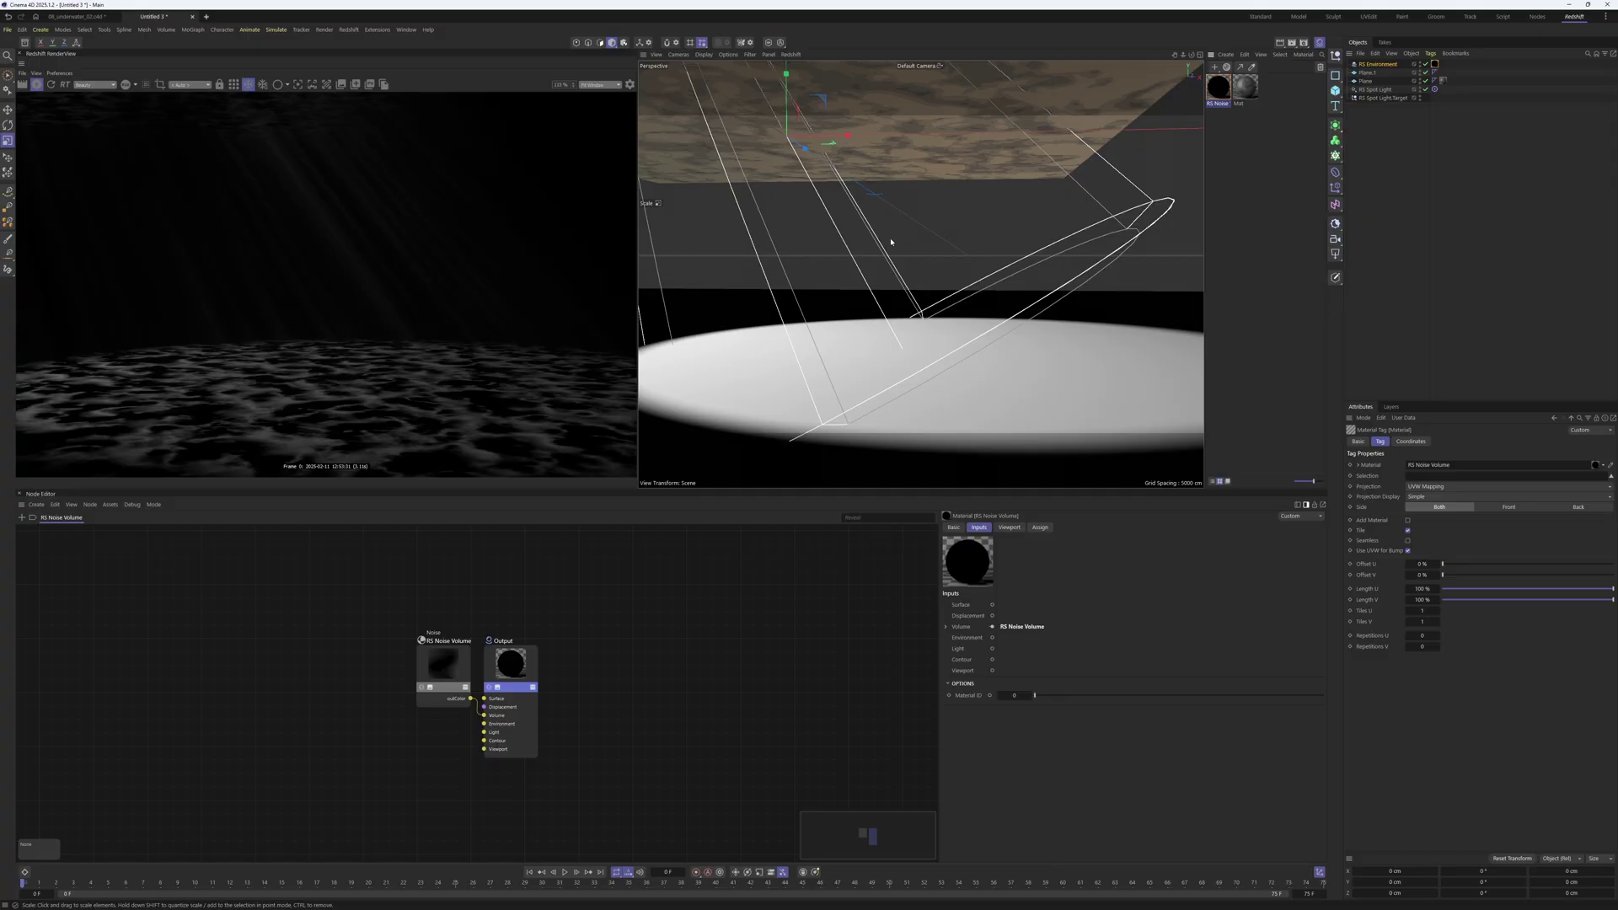
Raise the environment's volume scattering and select the Noise node for editing.
click(1356, 66)
drag(1459, 532, 1501, 536)
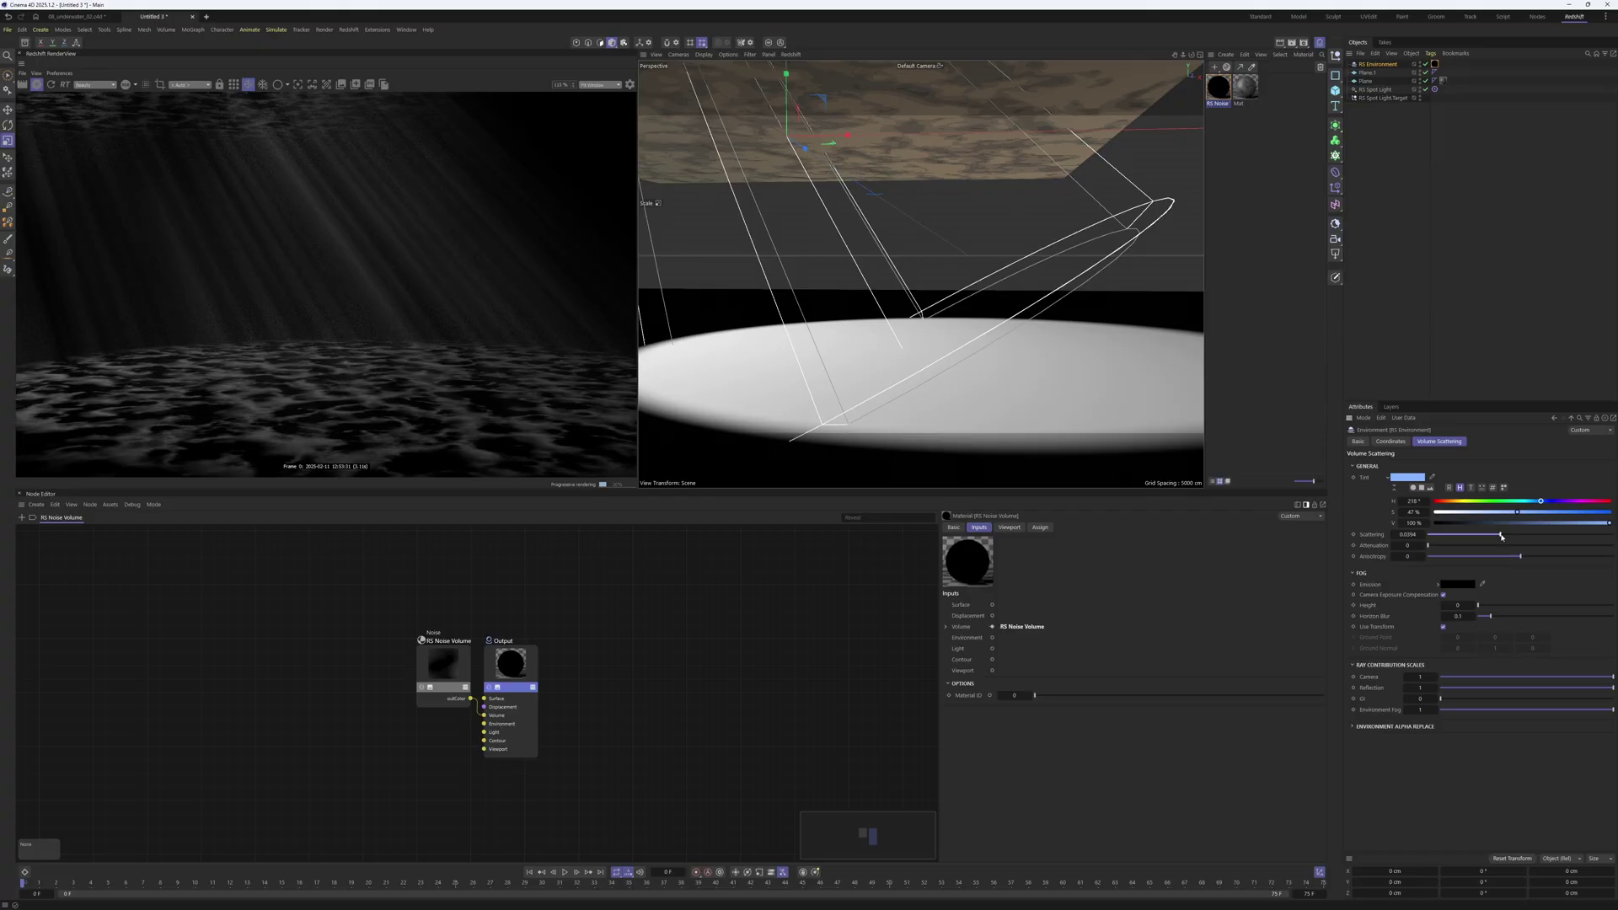
drag(487, 650, 562, 627)
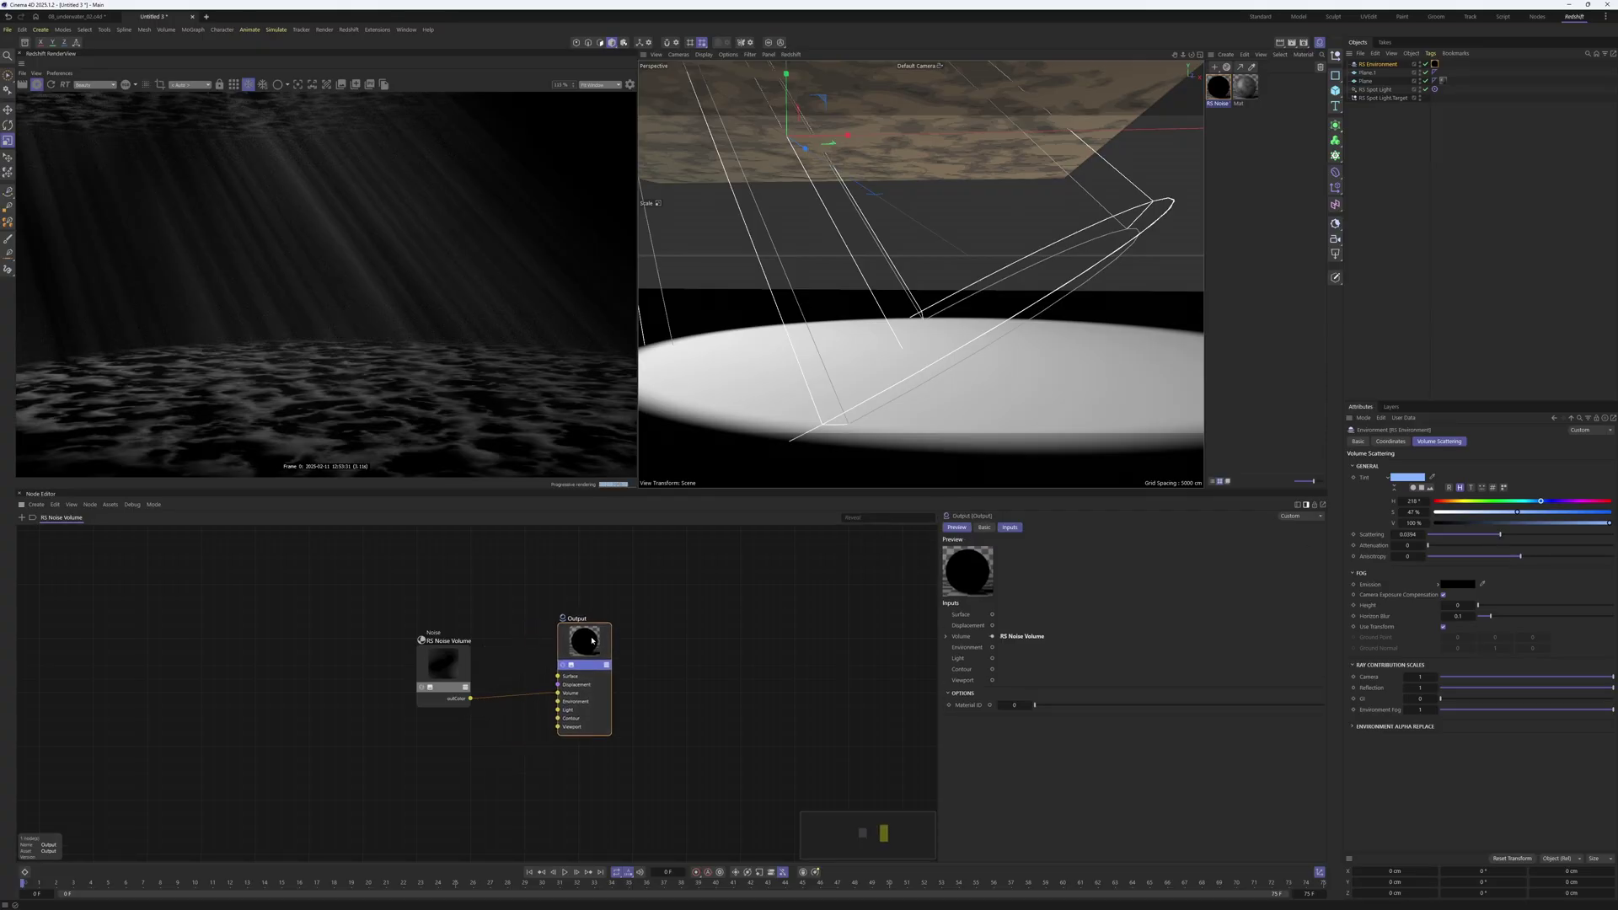
drag(441, 660, 432, 657)
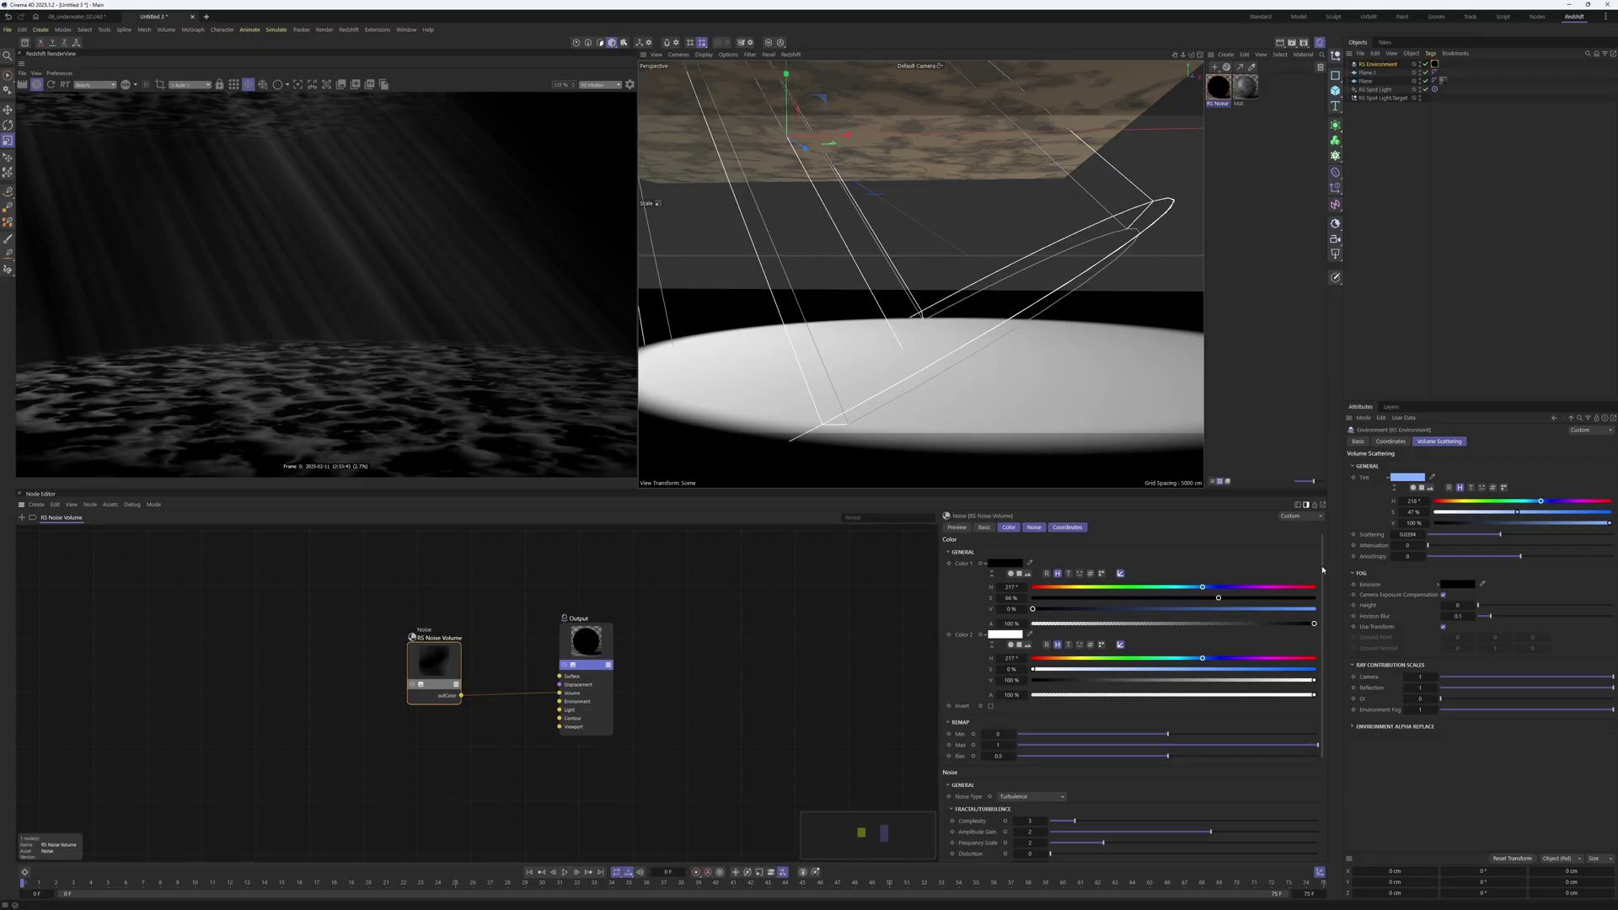
Set noise Color 2 to light blue at 75% saturation and Color 1 value to 19%.
scroll(1322, 570, down, 4)
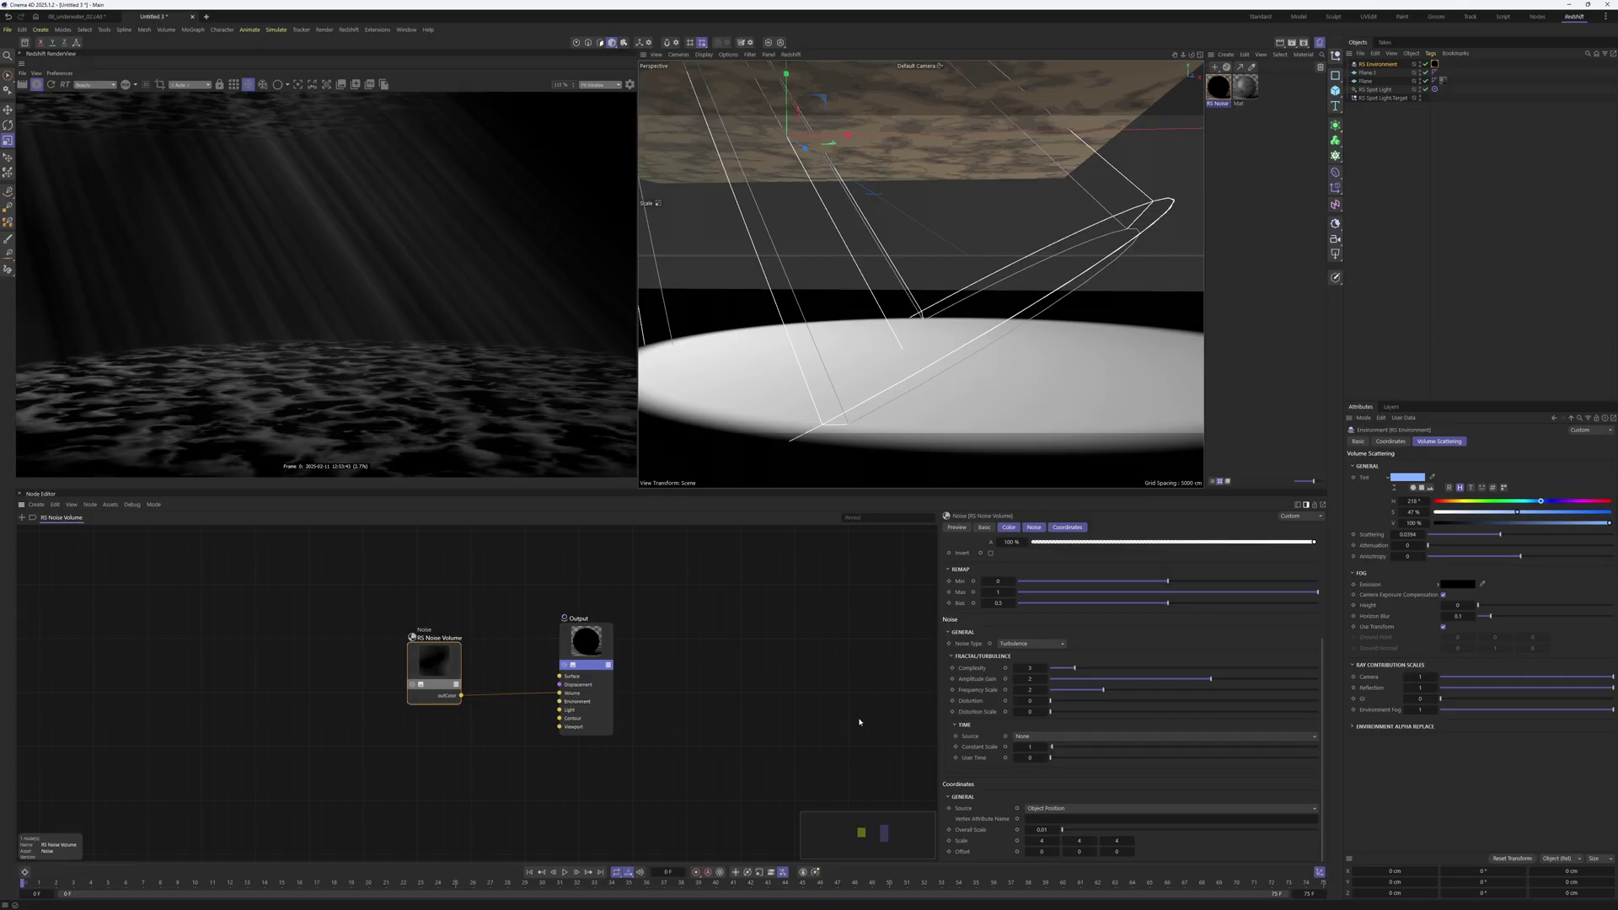
scroll(991, 695, up, 4)
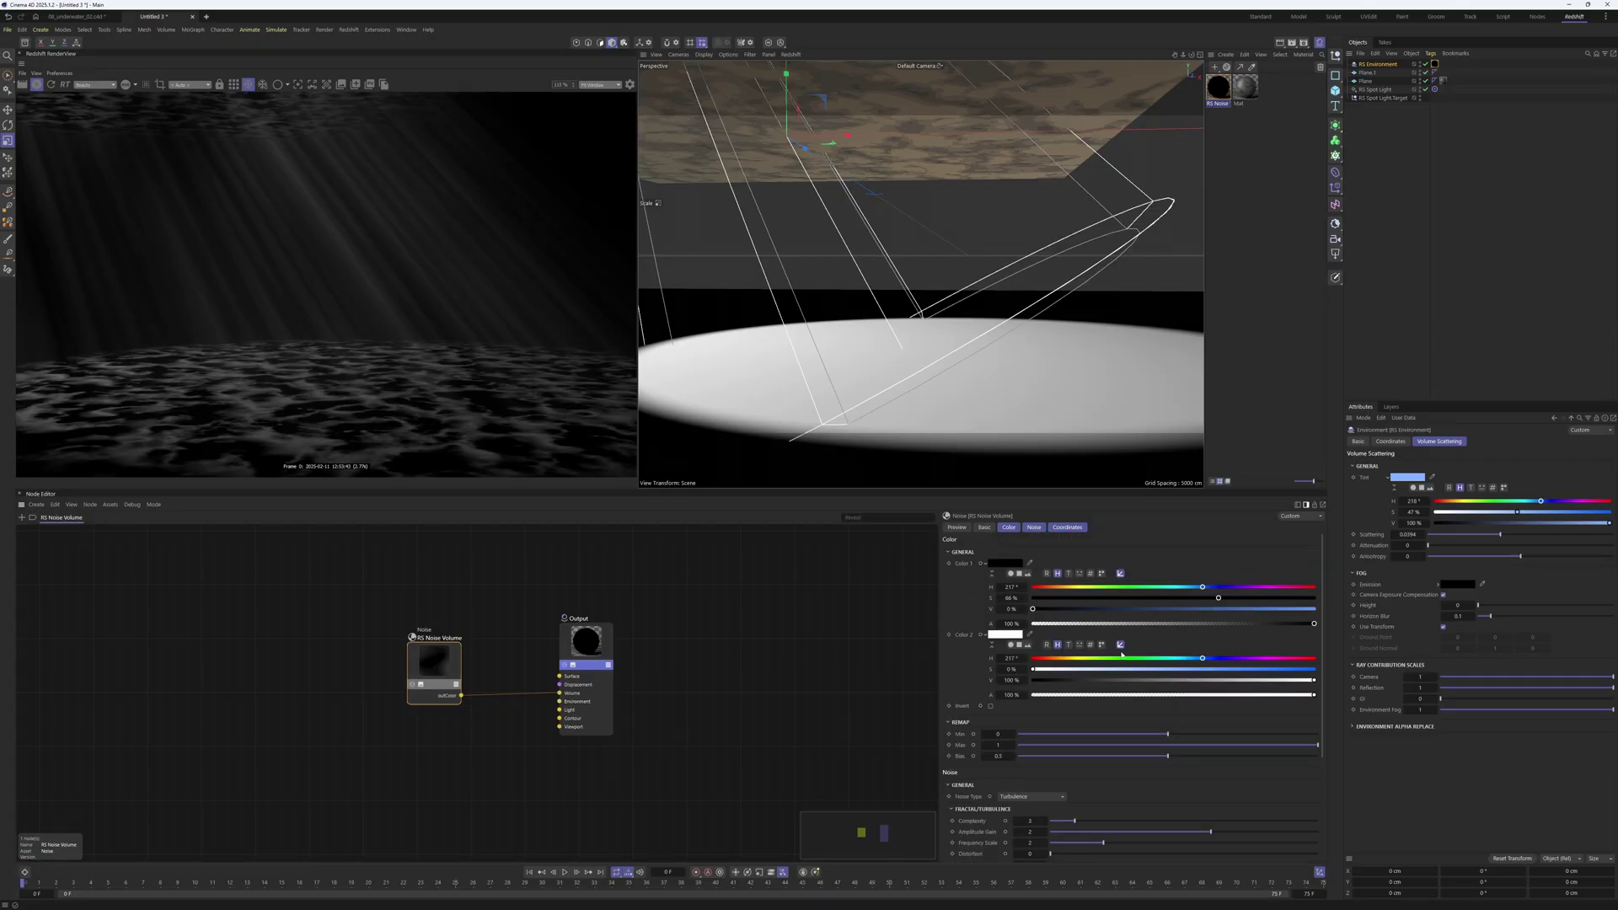
drag(1183, 673, 1235, 672)
drag(1057, 609, 1087, 609)
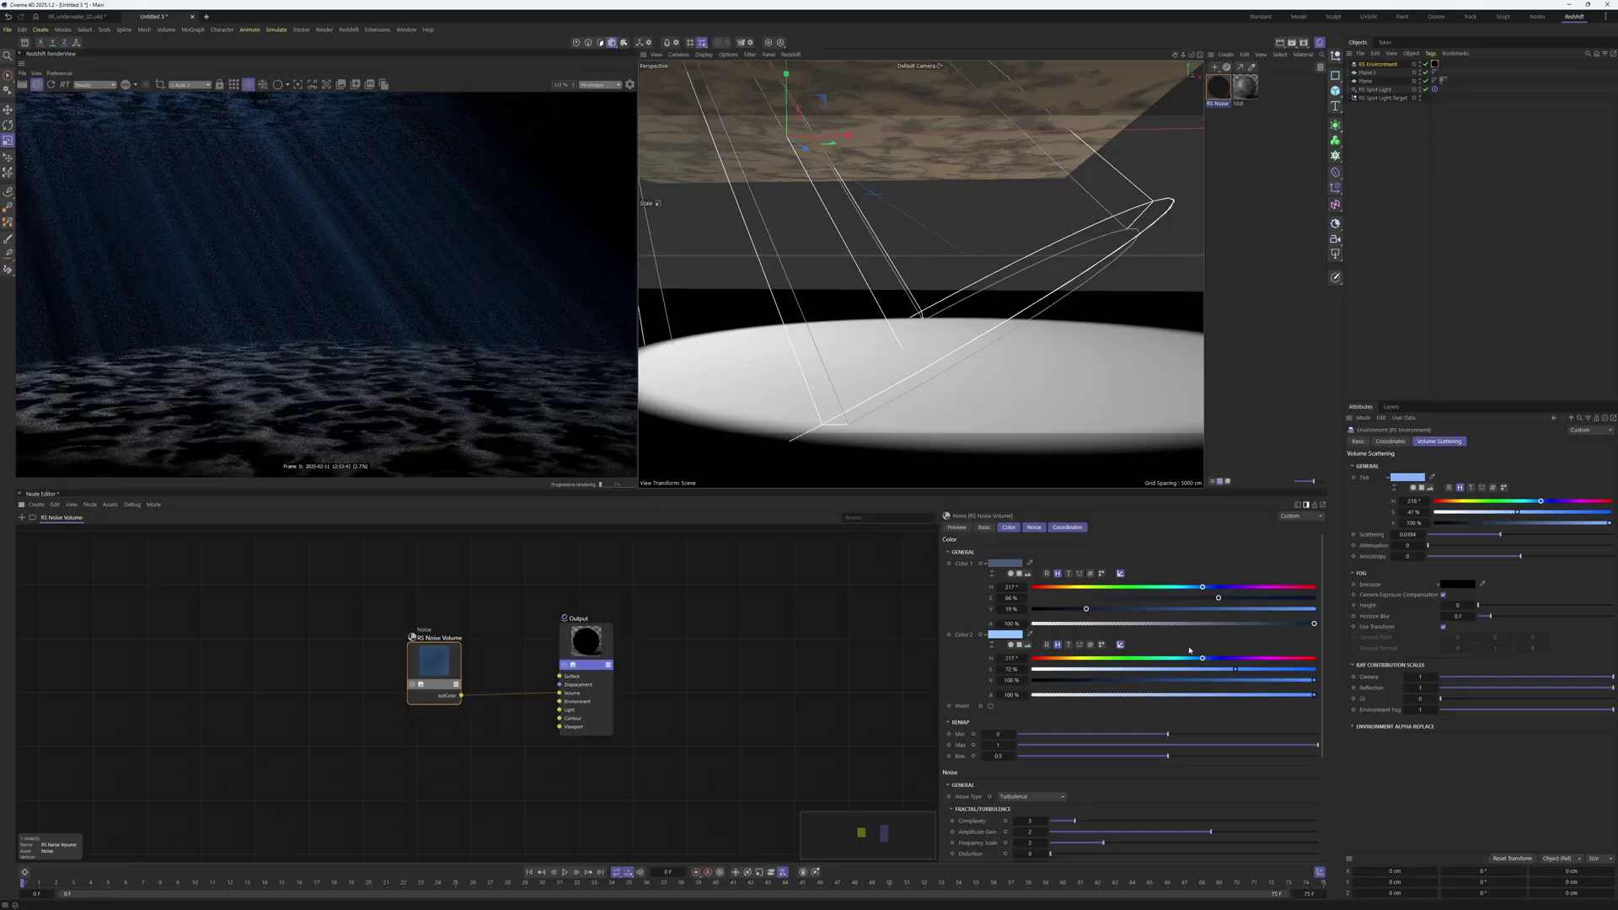
drag(1236, 672, 1244, 672)
Raise the scattering to about 0.06 and lower the noise Remap Max to 0.588.
drag(1501, 534, 1569, 538)
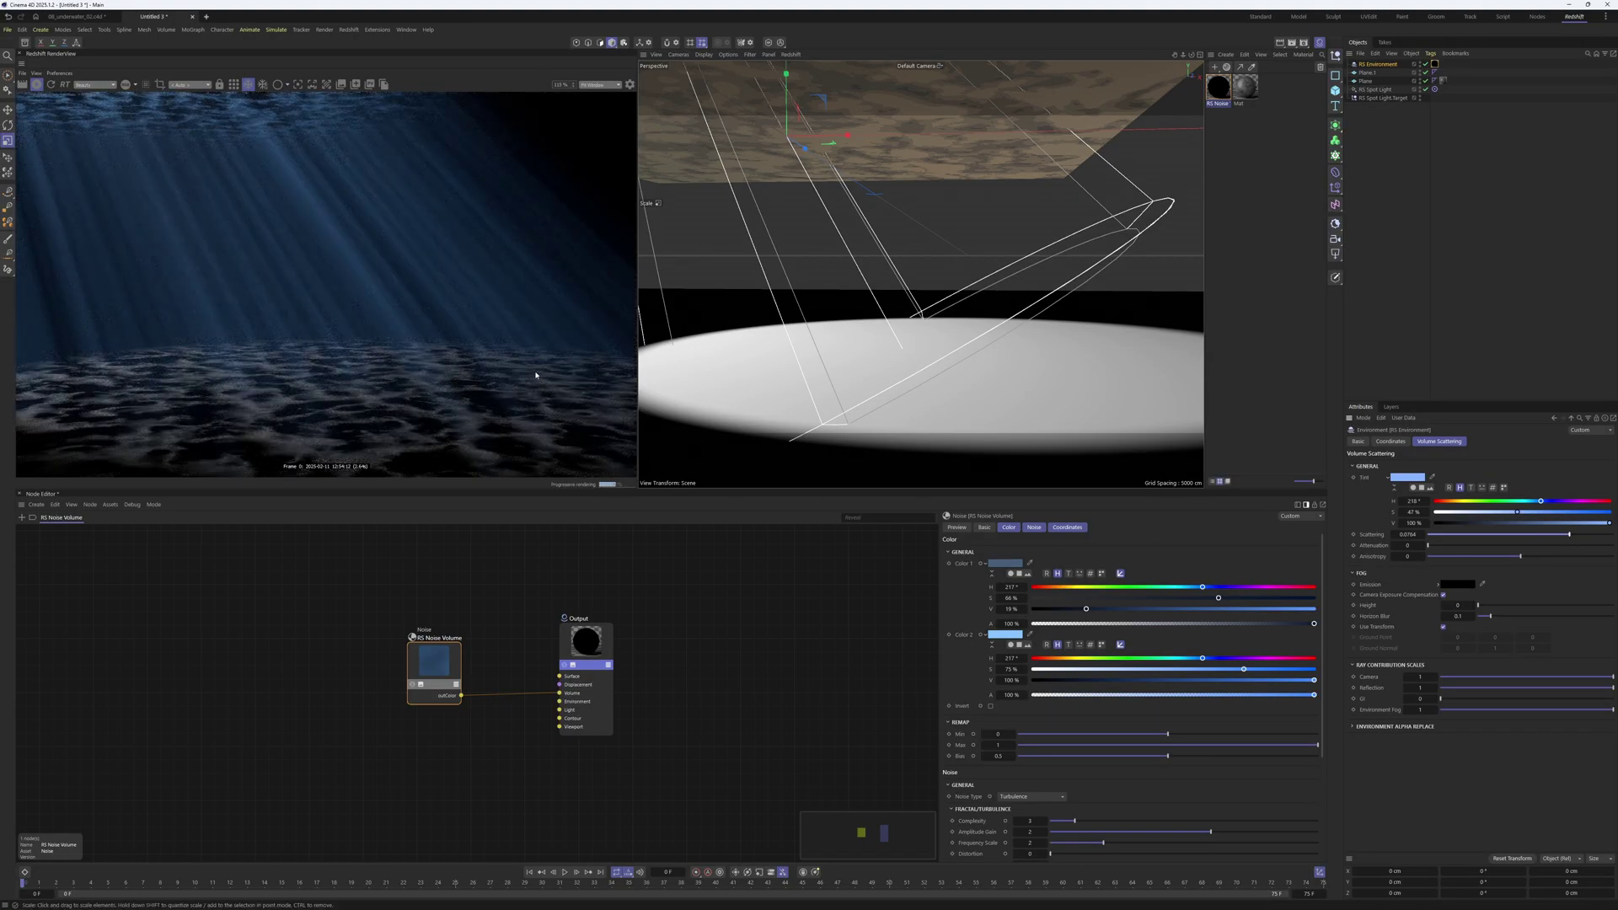
scroll(972, 646, down, 3)
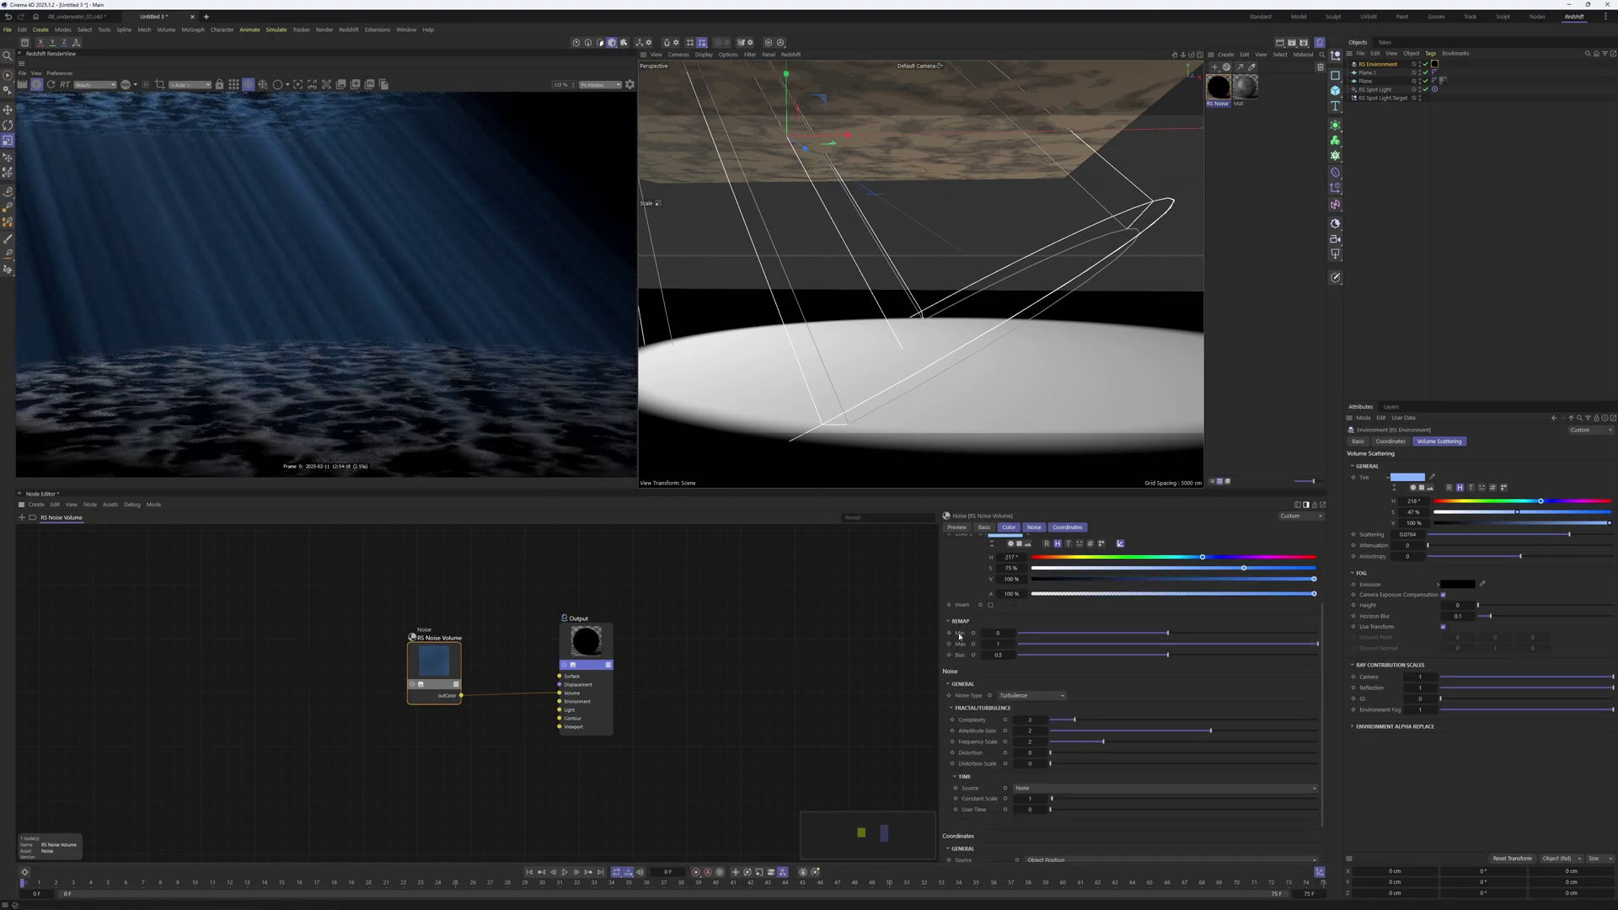
drag(1316, 648, 1201, 650)
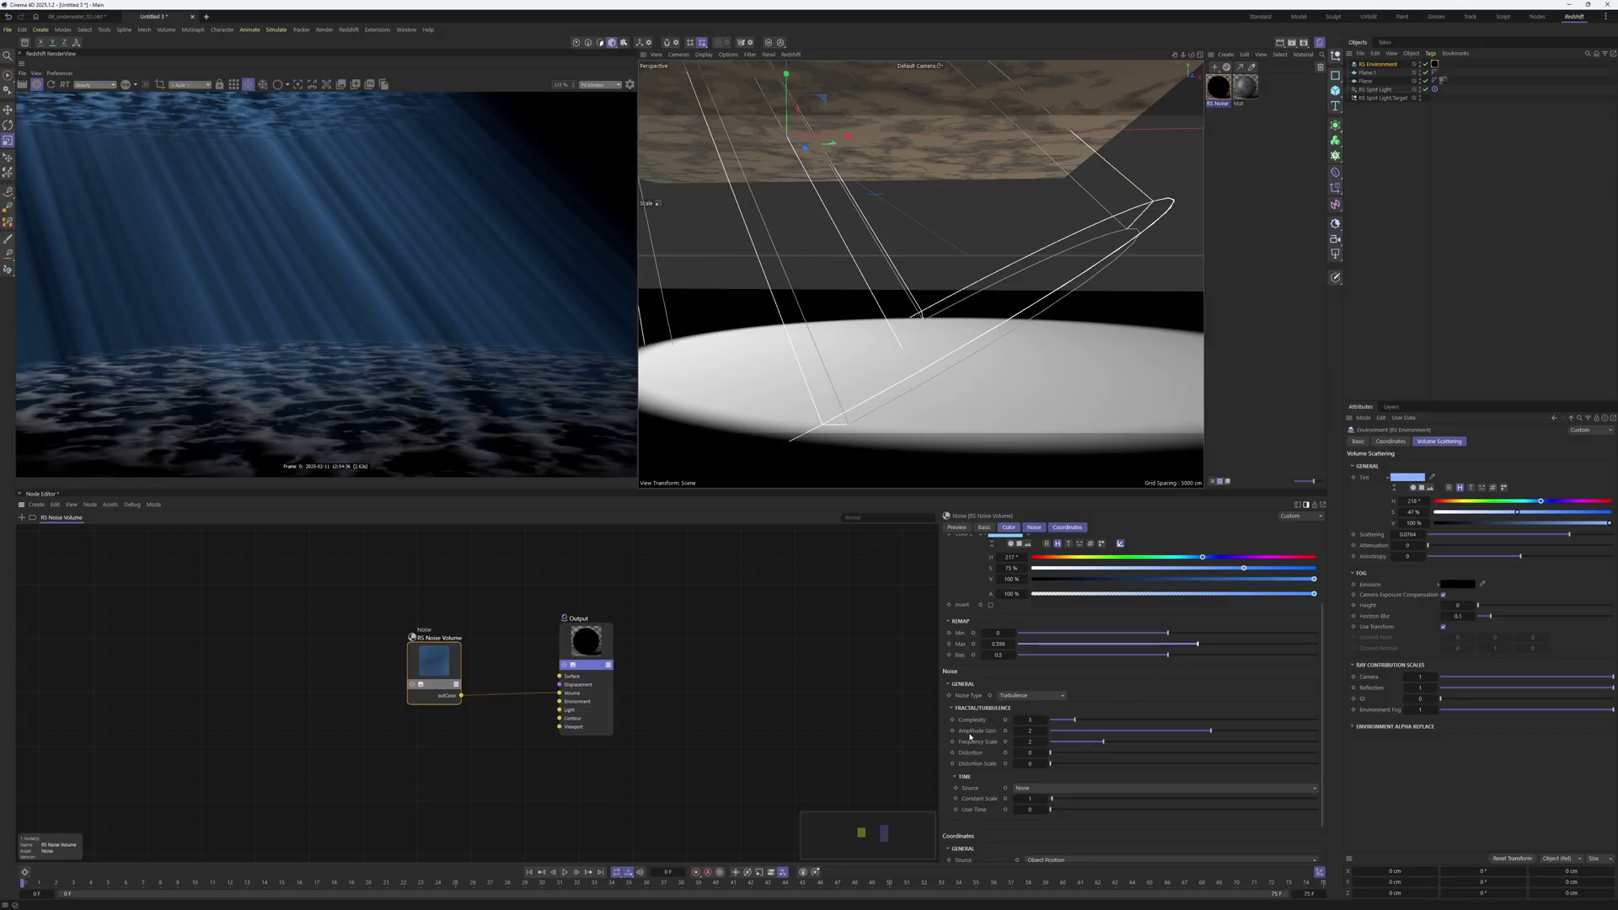
Tune the Noise node's Overall Scale in Coordinates, passing 0.34 and settling at 0.28.
scroll(970, 737, down, 3)
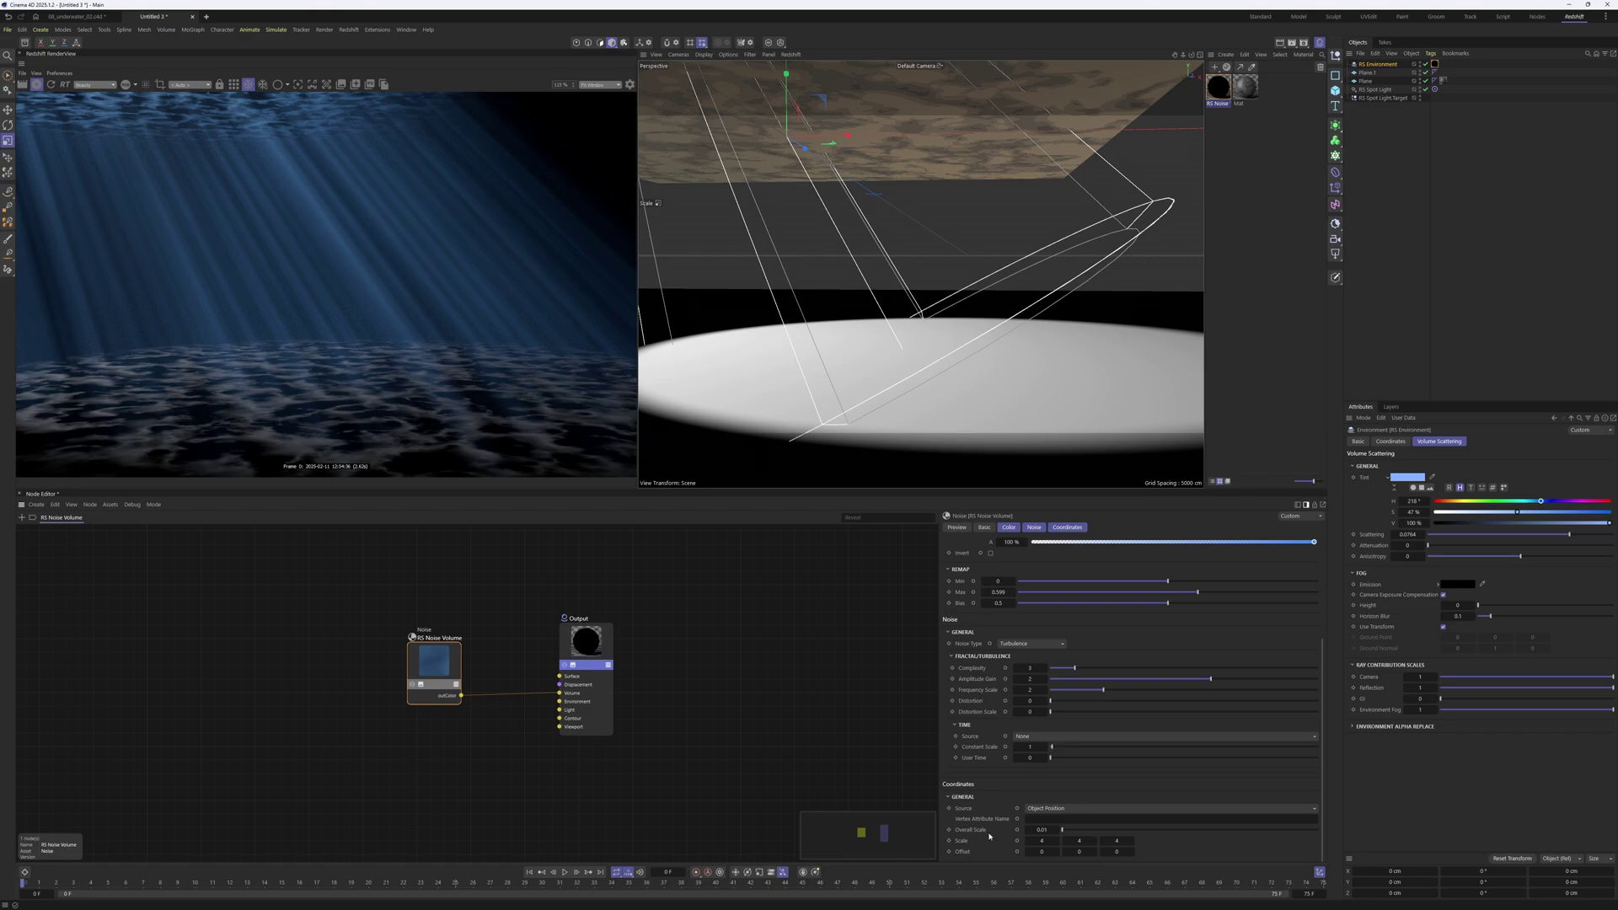
drag(1042, 832, 1075, 831)
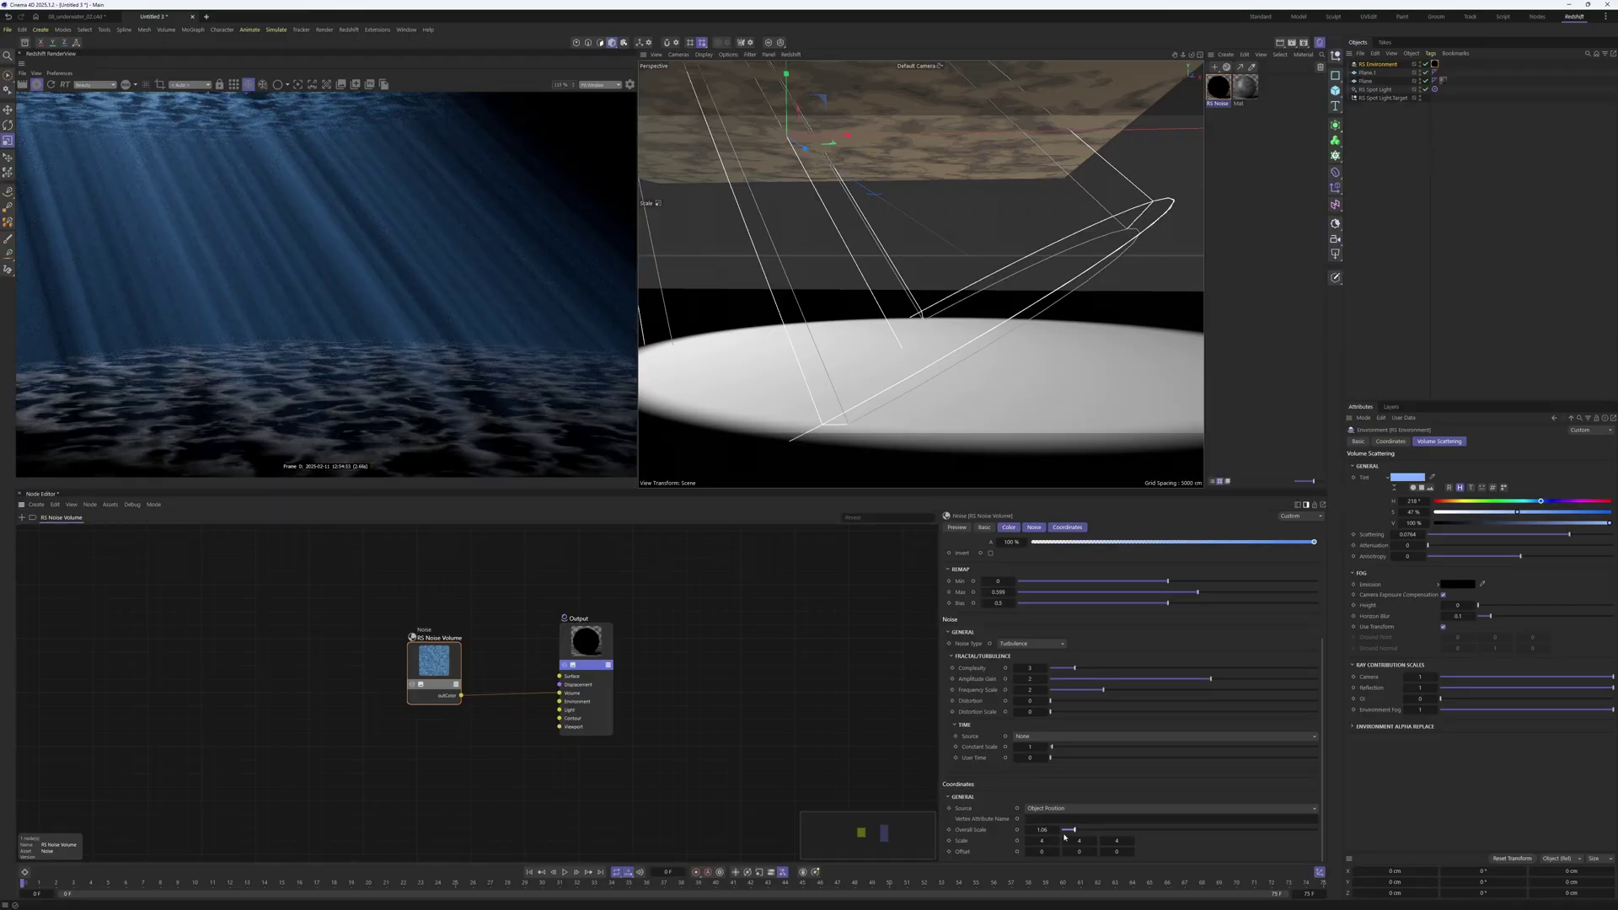
drag(1074, 830, 1065, 831)
drag(1066, 832, 1064, 830)
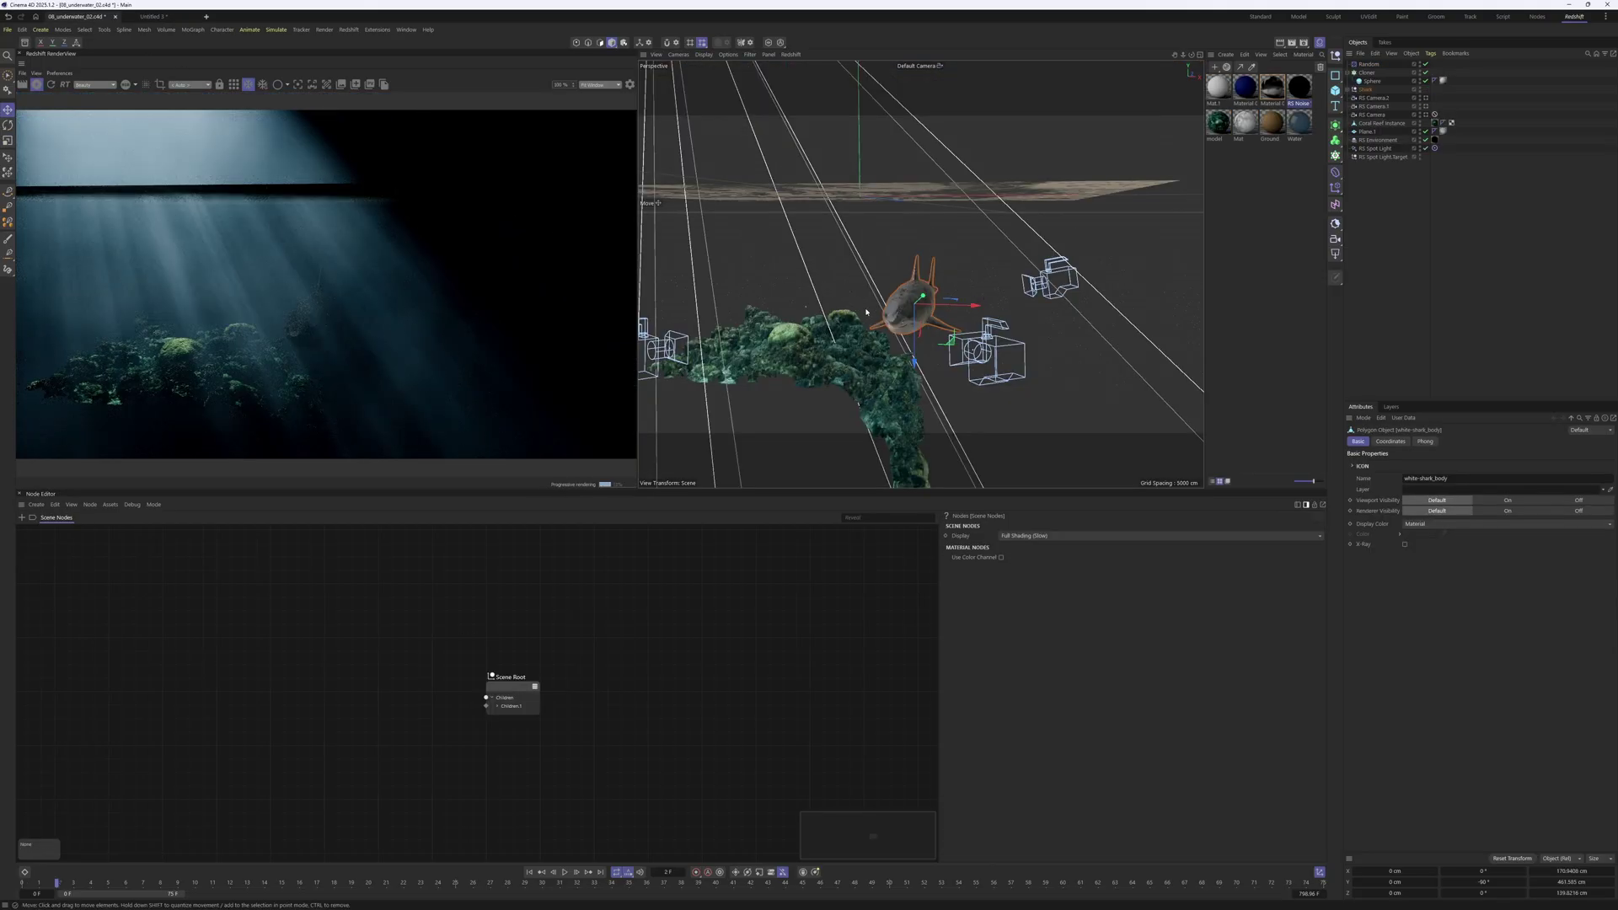
Orbit the viewport above and below the textured plane, then dolly in toward the shark and coral.
alt+drag(880, 244, 933, 346)
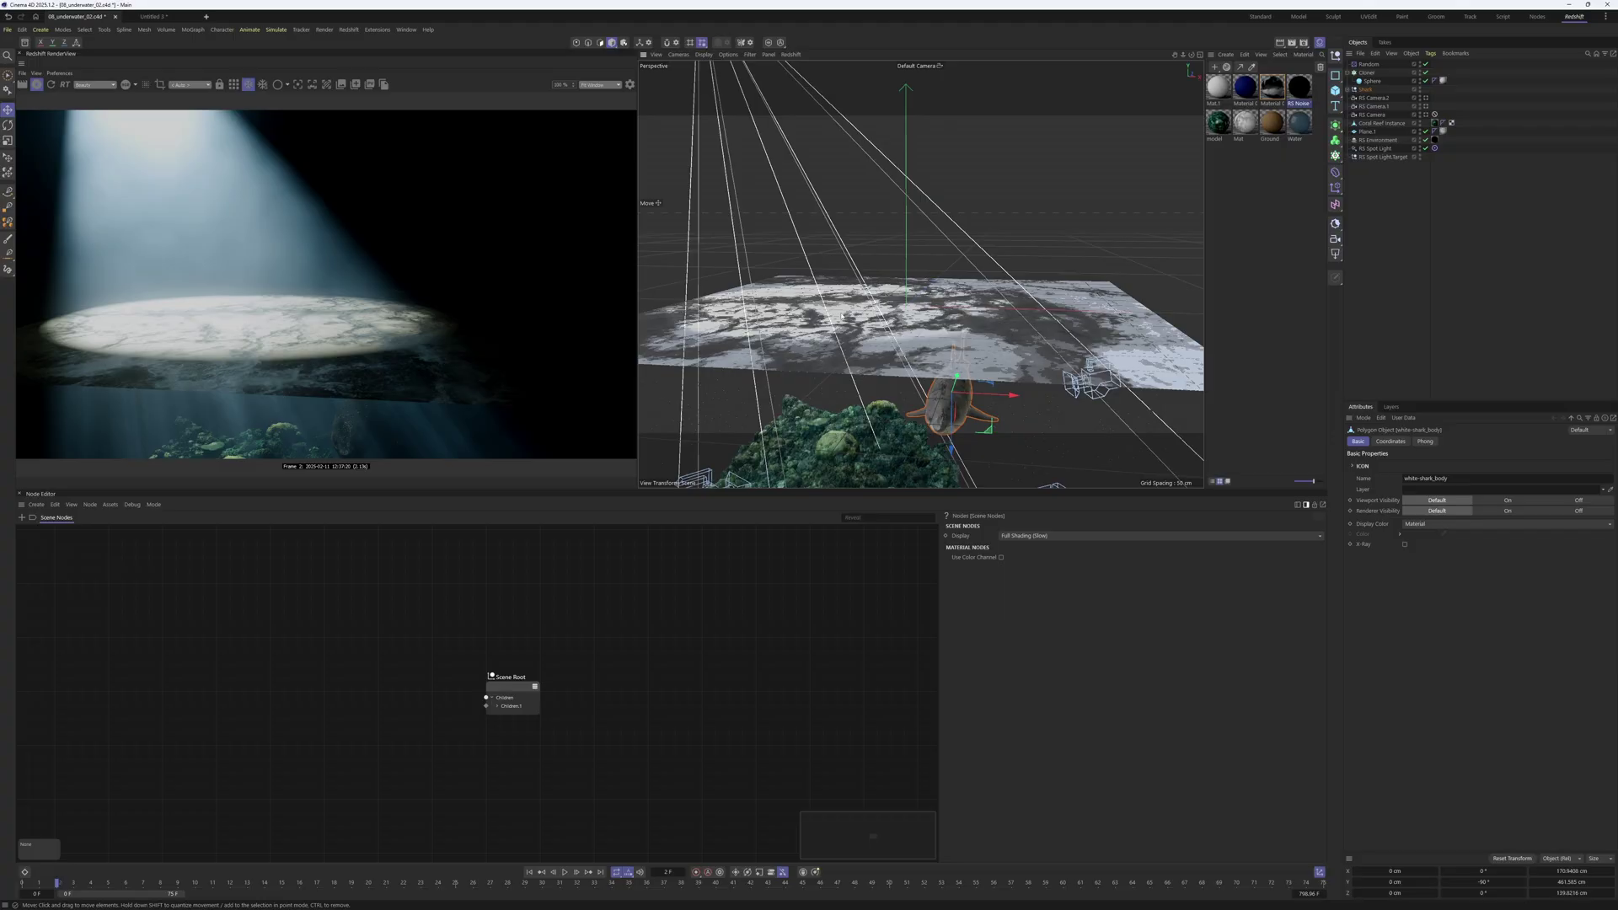
alt+drag(937, 413, 932, 287)
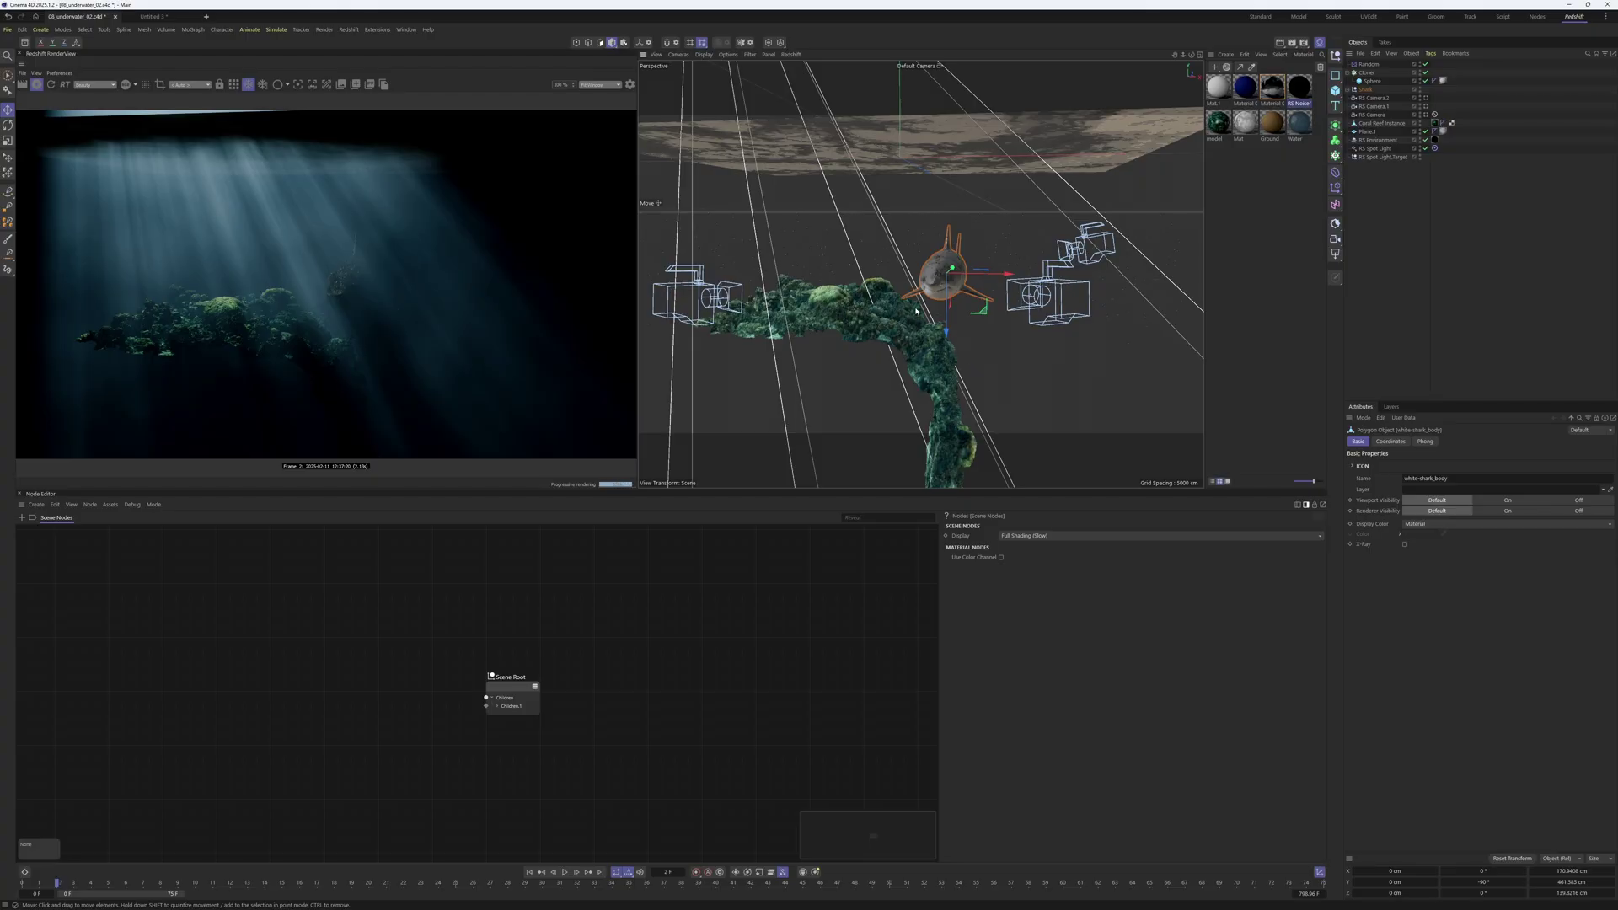
alt+right_drag(941, 311, 1001, 312)
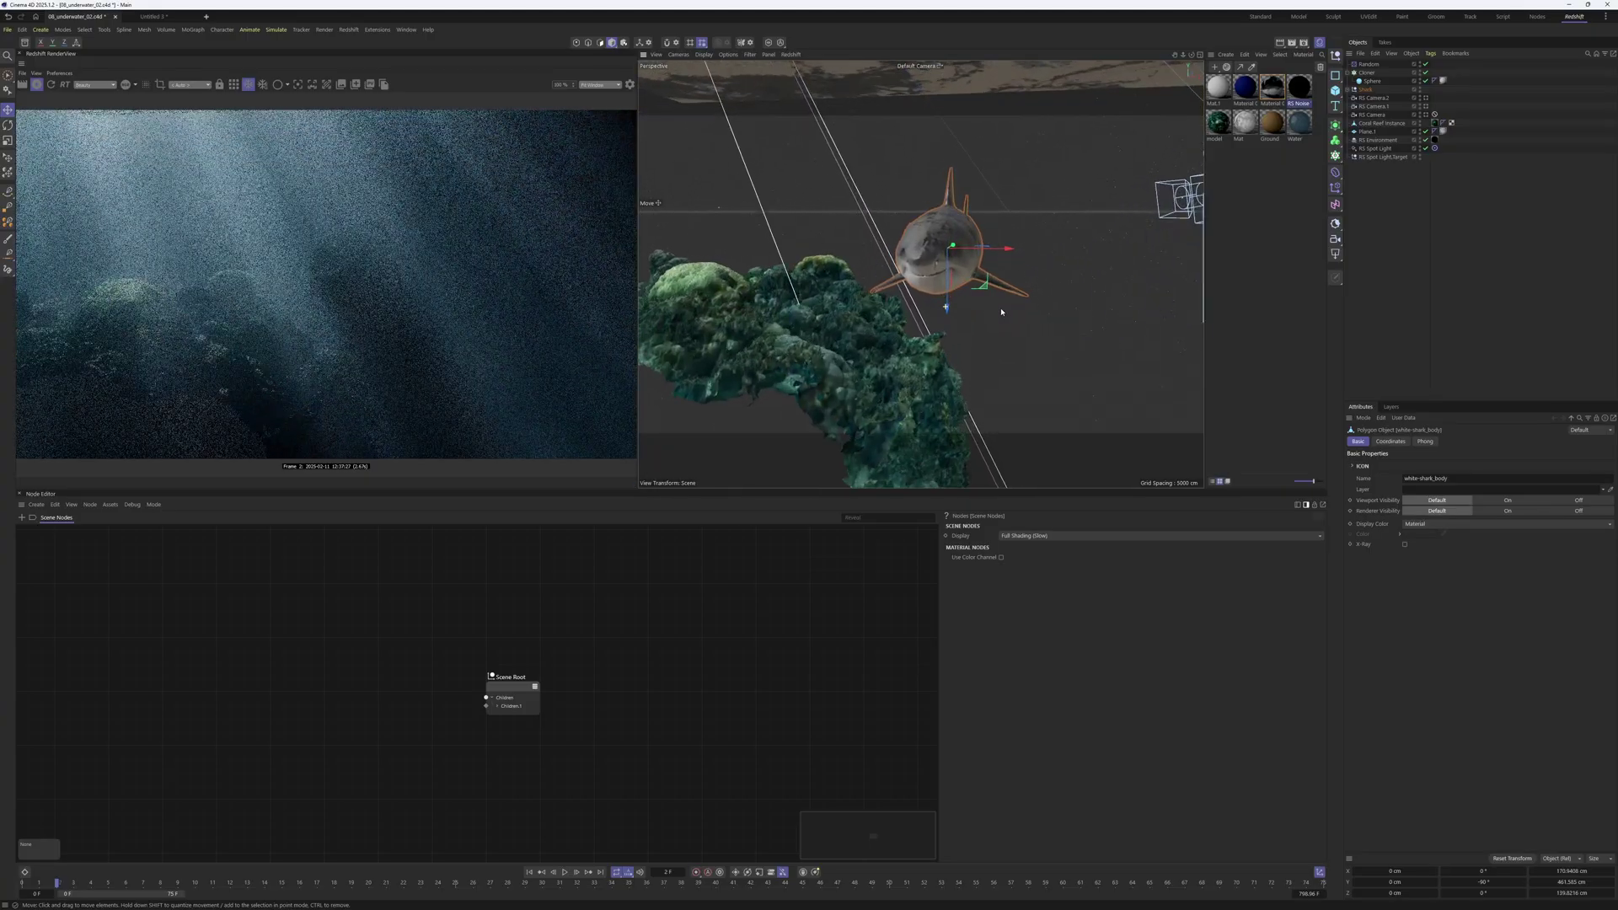
Check the plankton Sphere and Cloner settings, then orbit to a side-on view of the shark over the reef.
alt+drag(1001, 312, 970, 306)
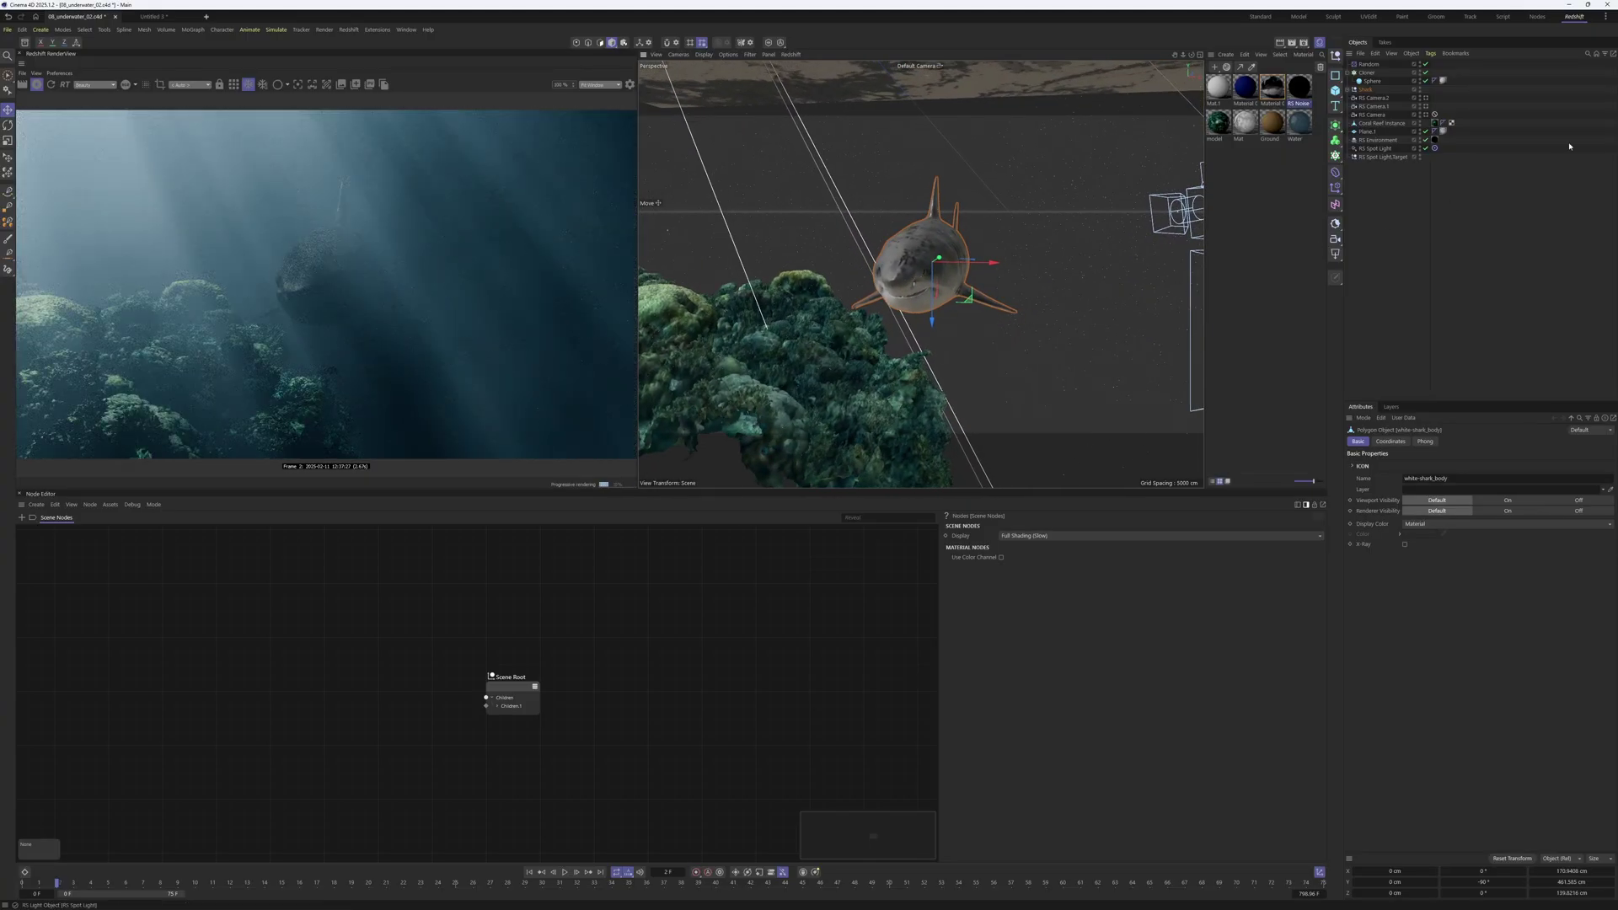
click(1370, 84)
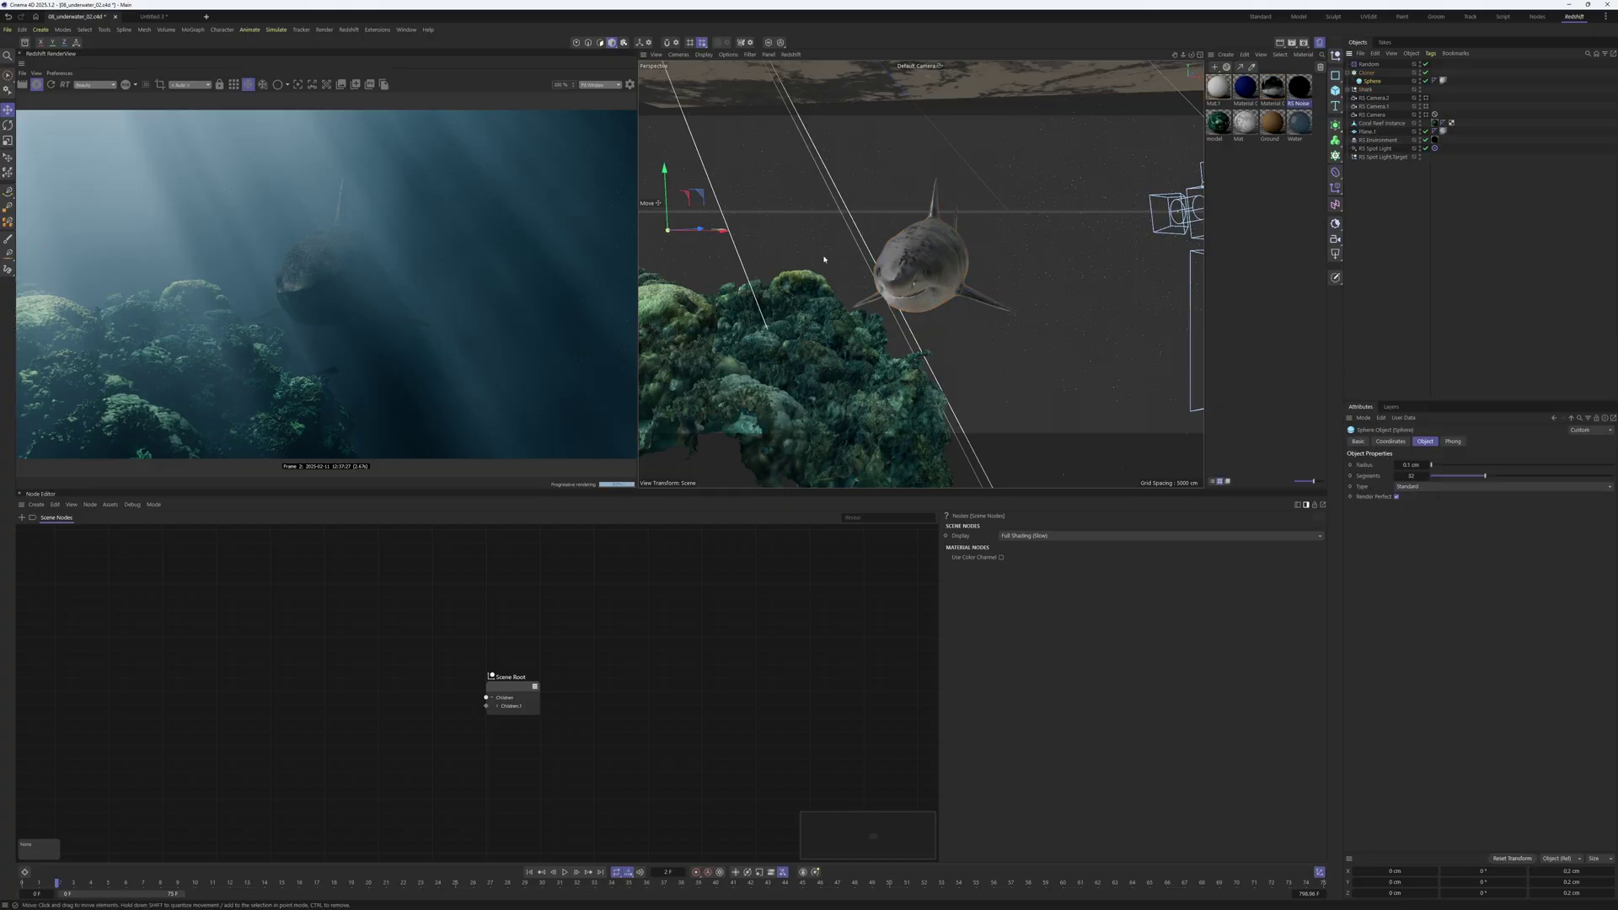
alt+drag(1197, 127, 1146, 144)
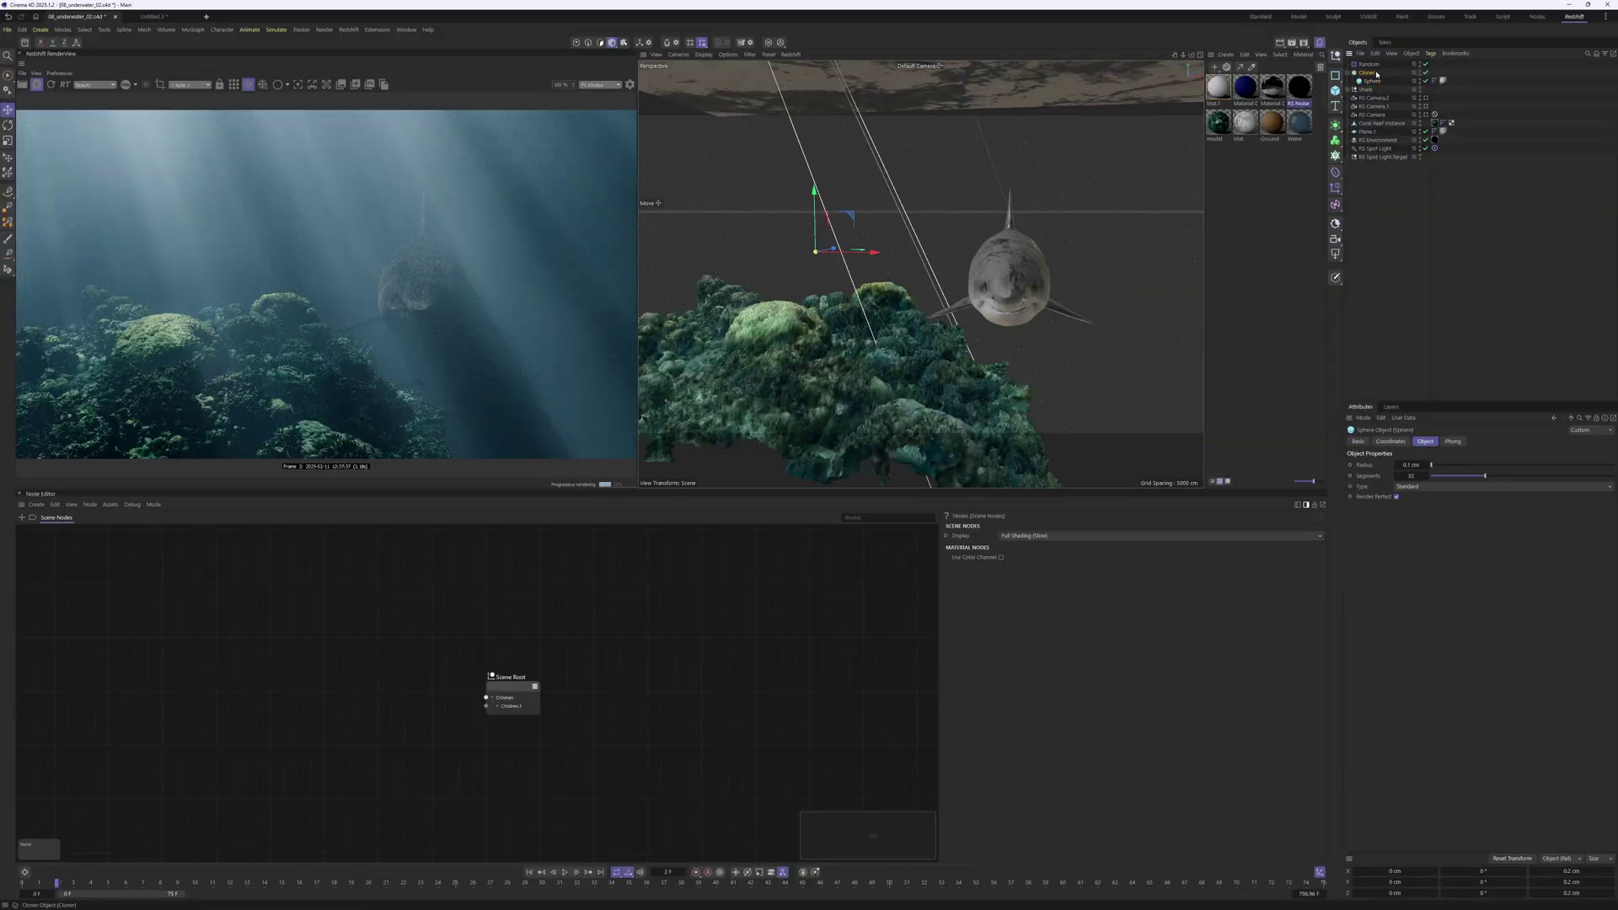
click(1377, 73)
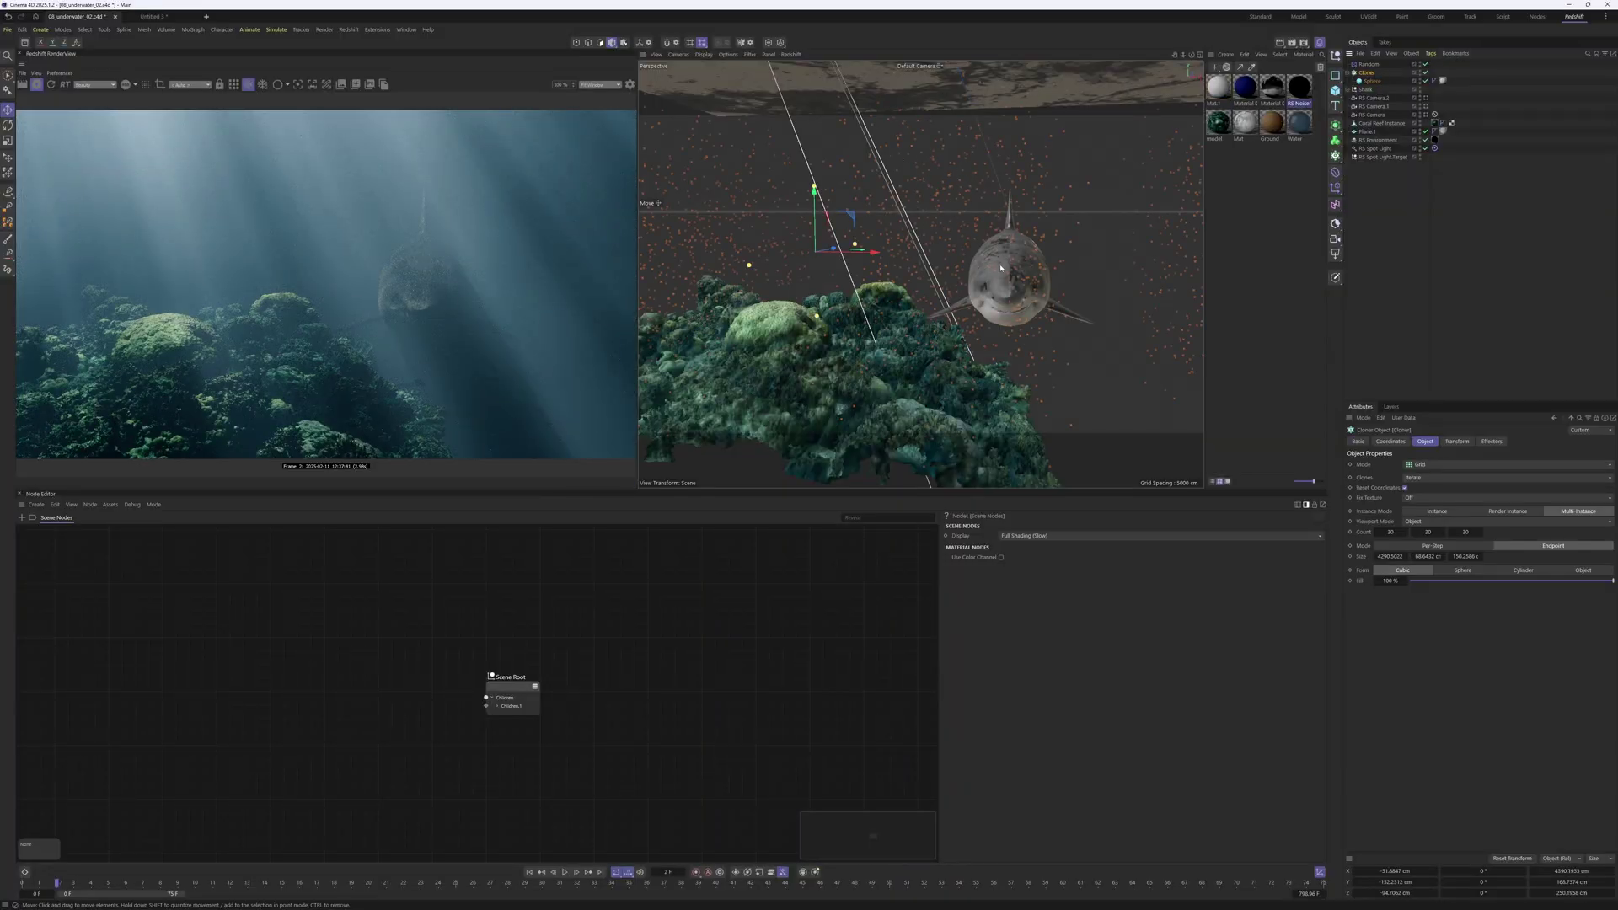
alt+drag(919, 171, 1048, 276)
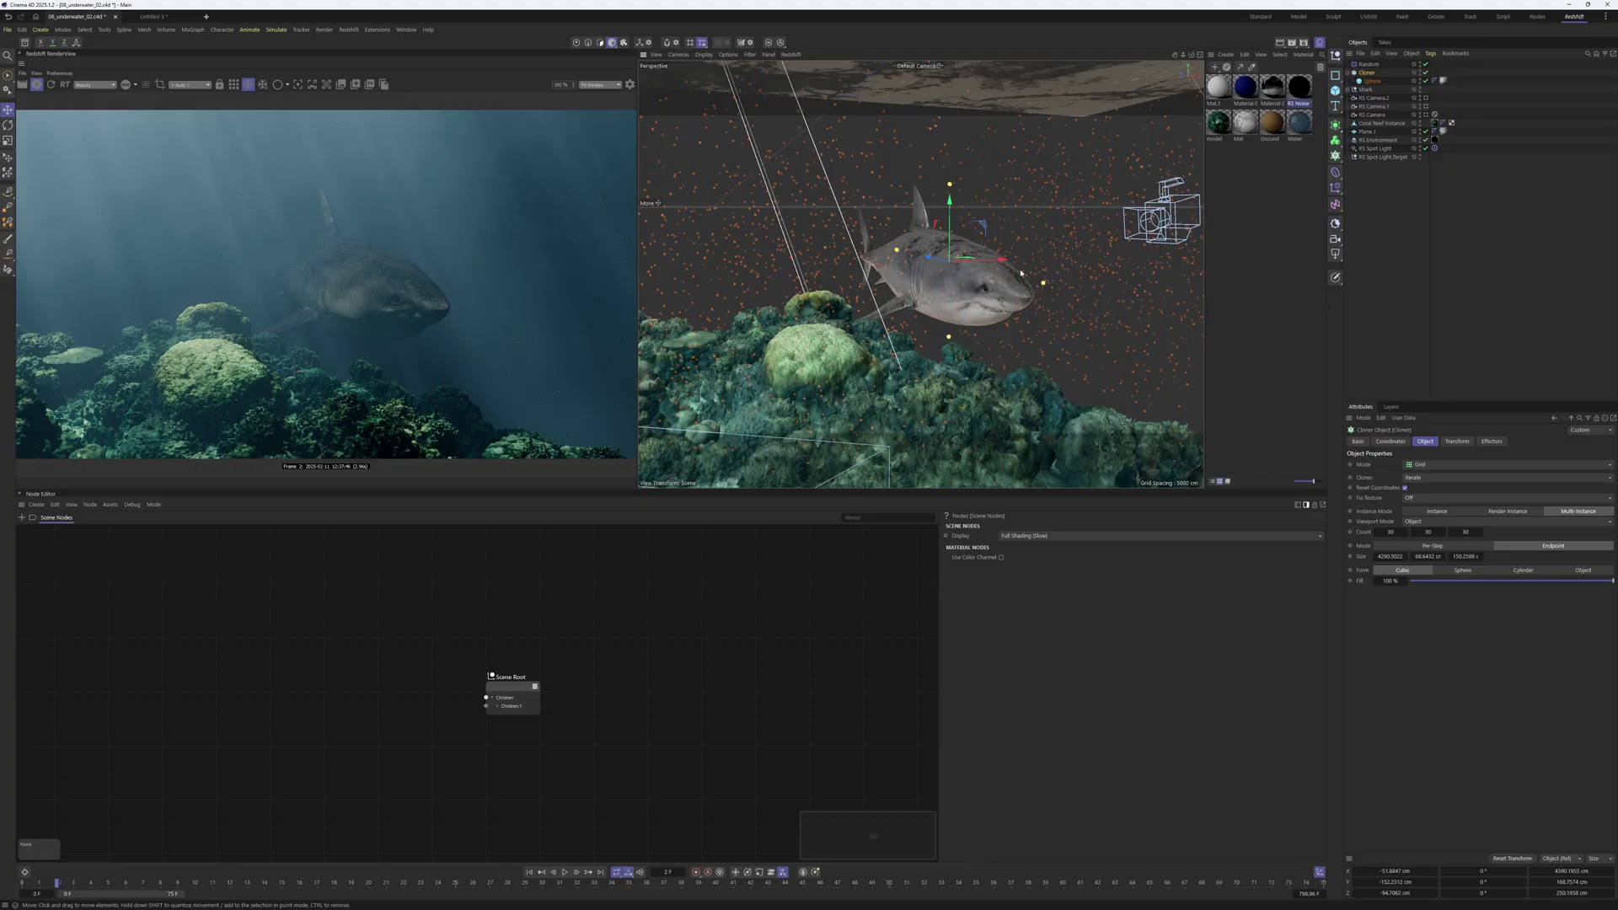
mouse_move(954, 284)
alt+mouse_down()
mouse_move(936, 276)
mouse_move(956, 266)
alt+mouse_up()
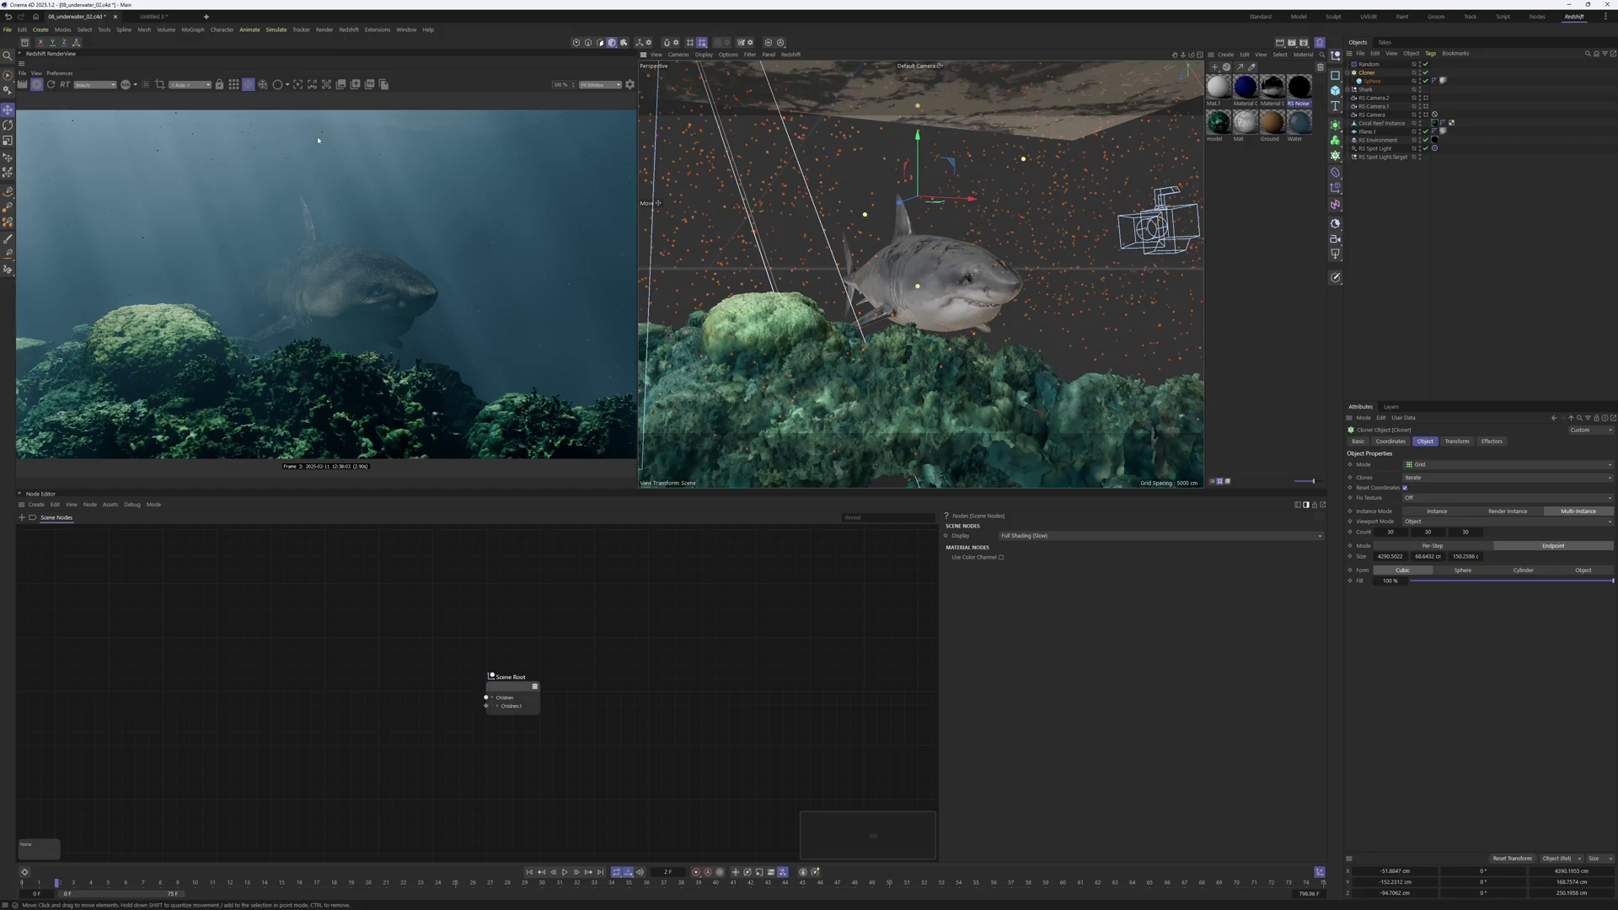
click(597, 85)
click(596, 101)
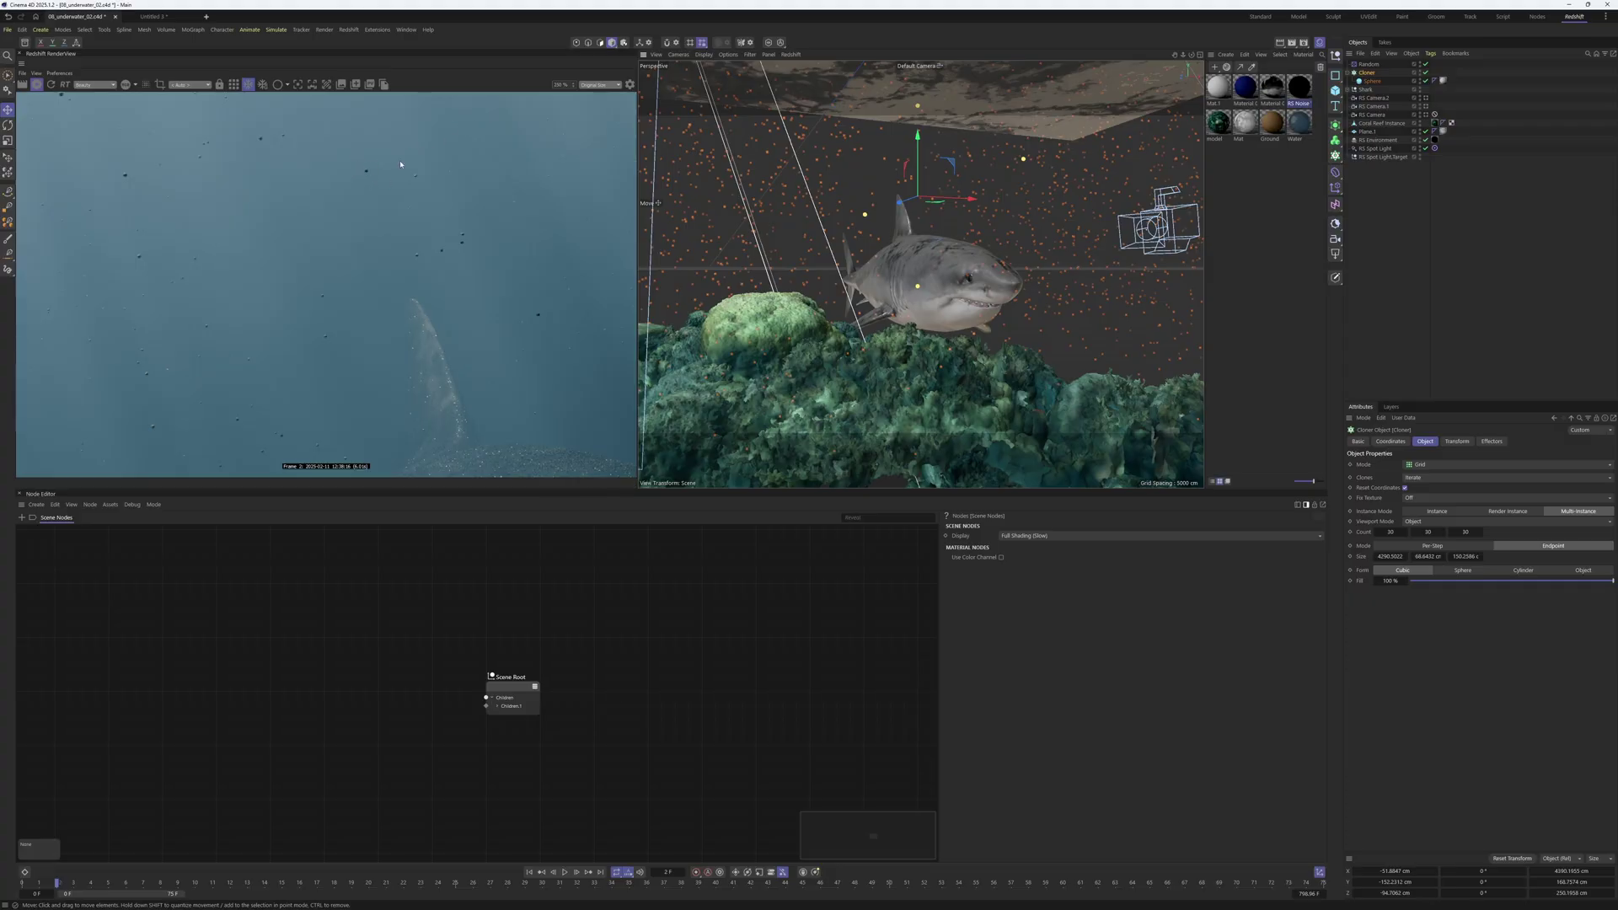
click(594, 85)
click(597, 93)
click(1376, 231)
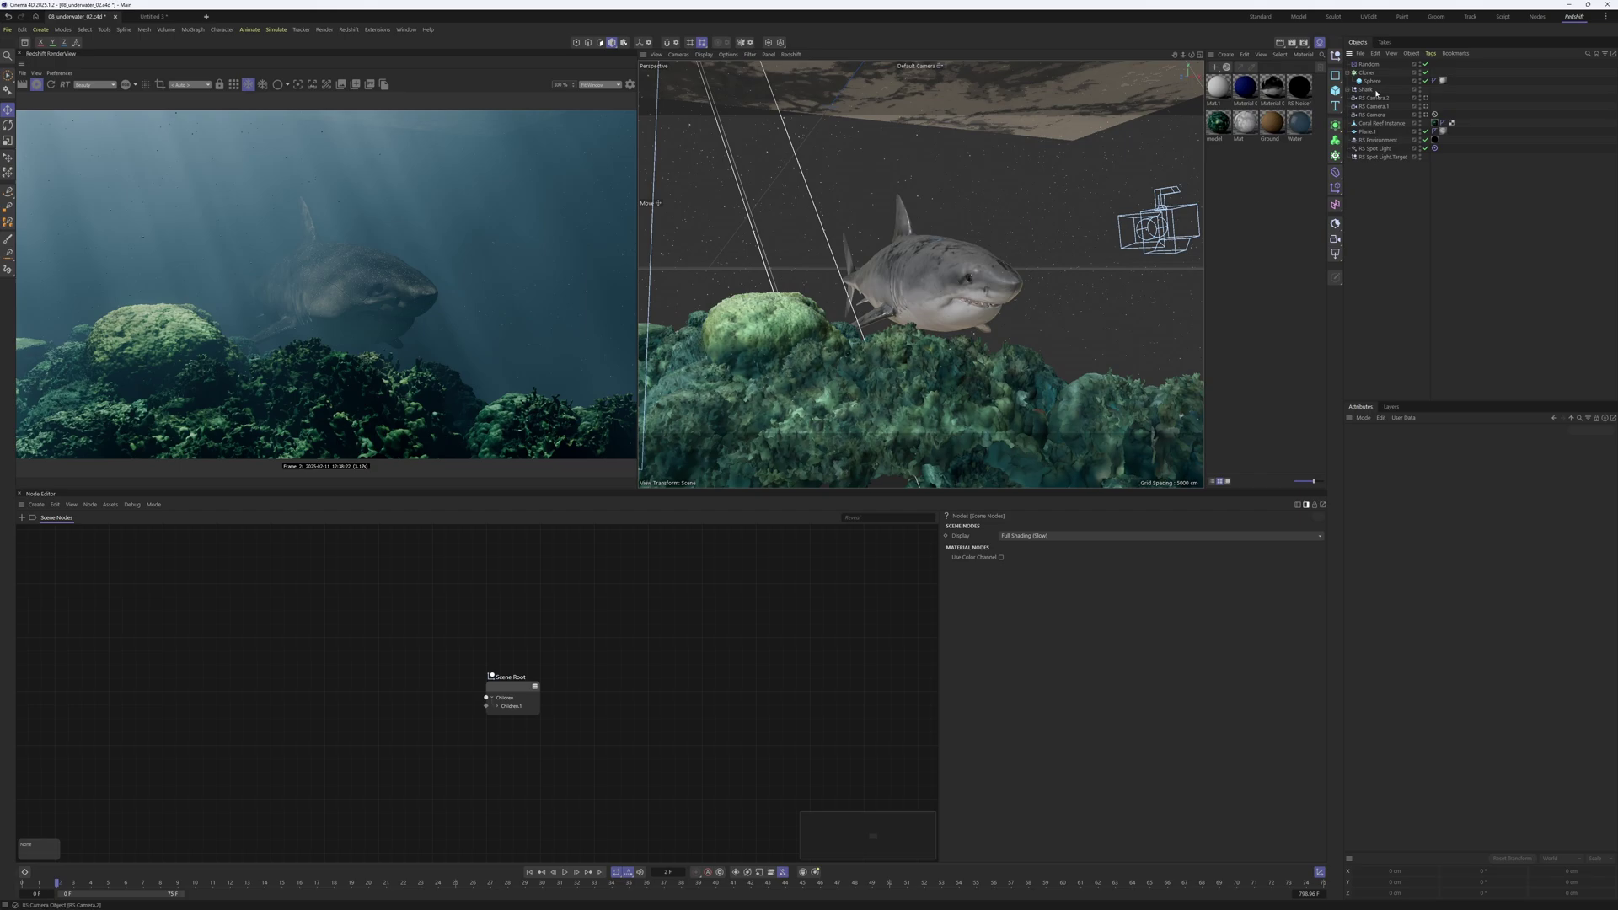
Set the viewport to look through the RS Camera and restart the Render View.
click(1373, 116)
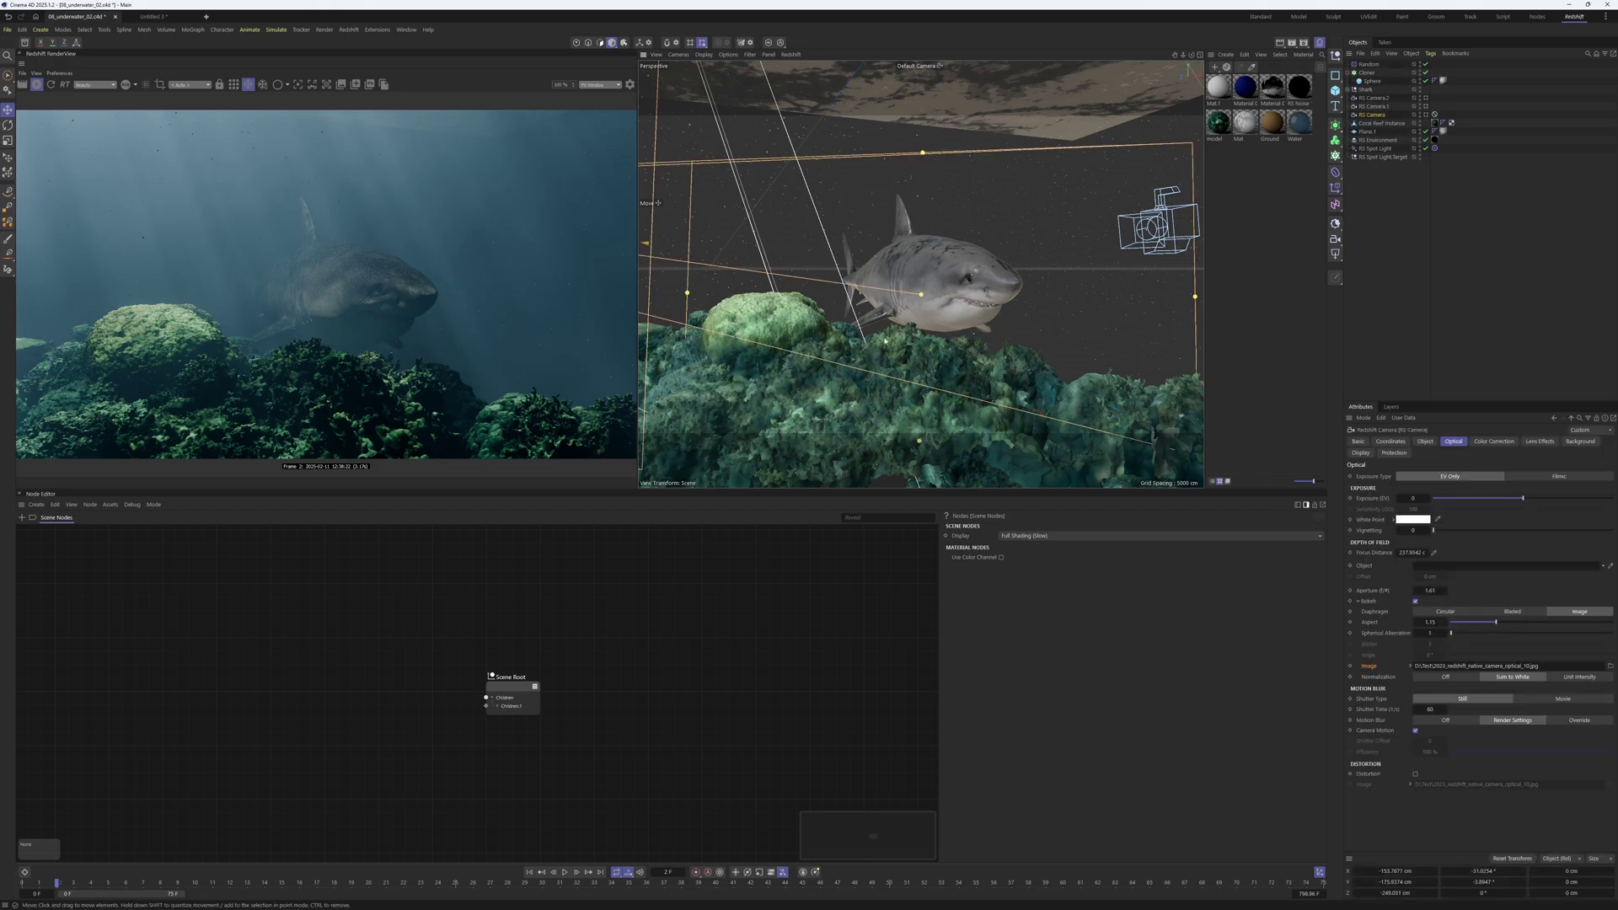
alt+drag(843, 278, 773, 311)
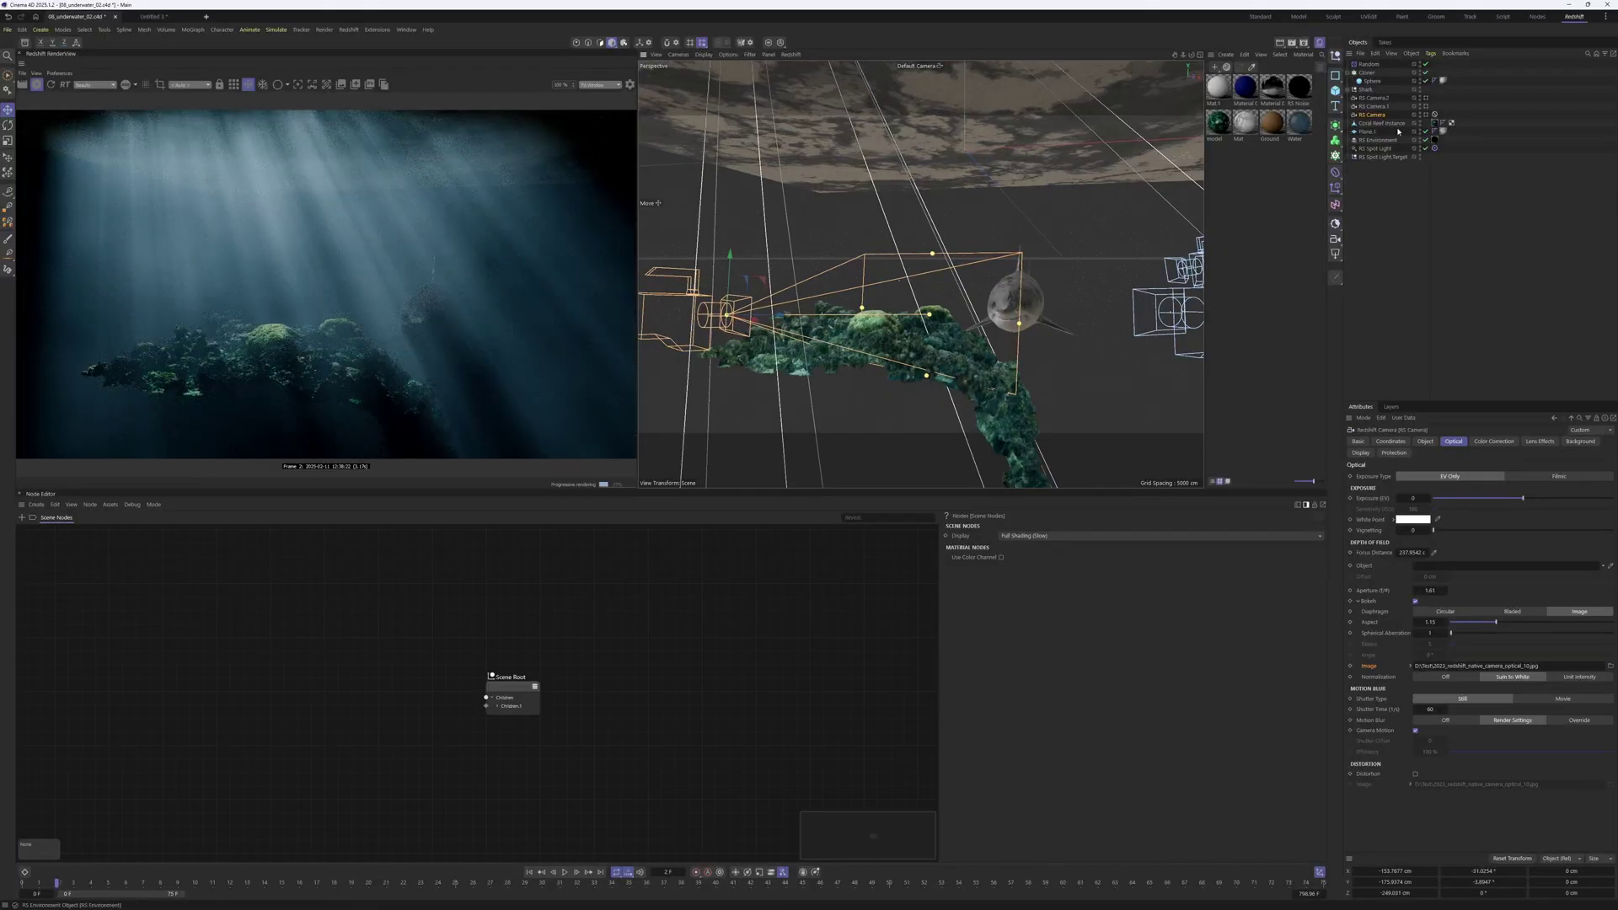
click(1427, 114)
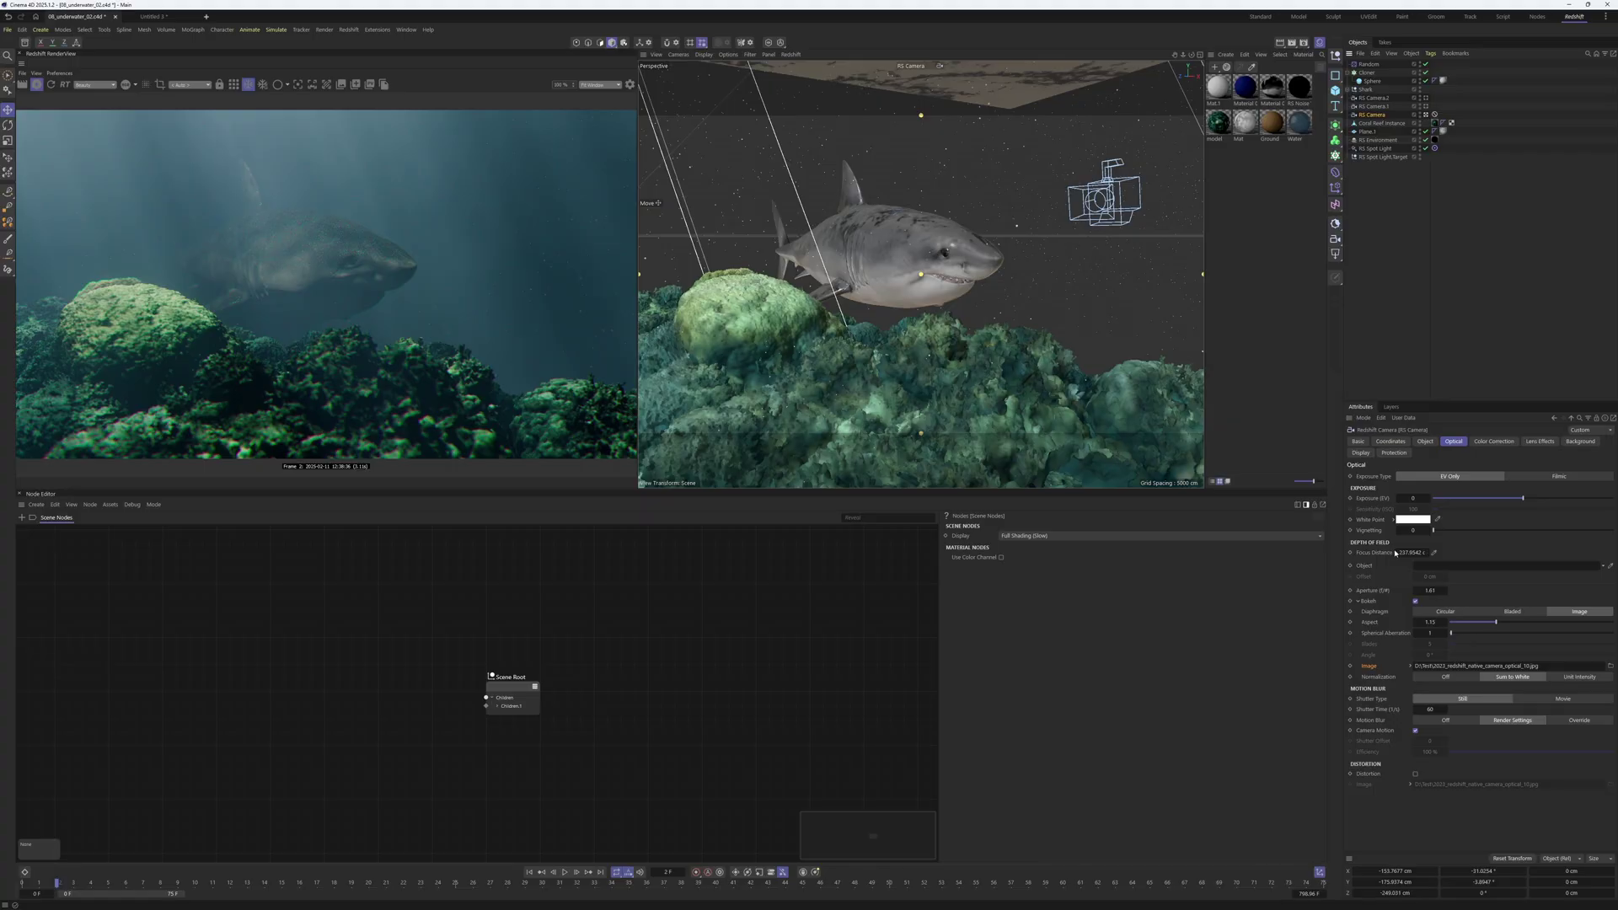
click(233, 84)
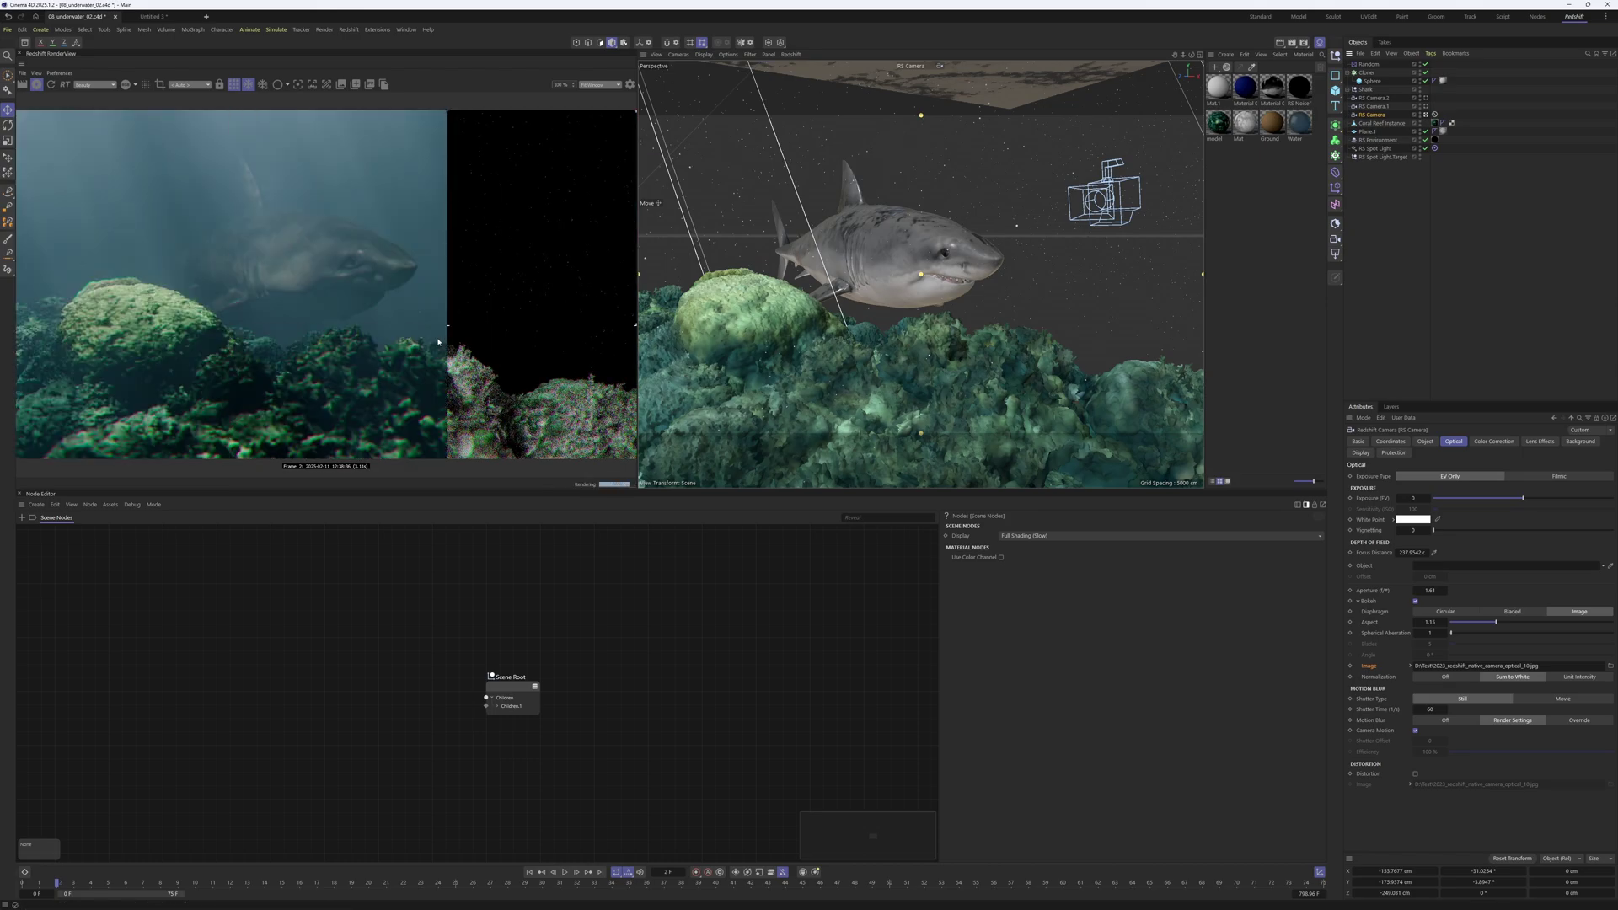
Zoom and pan the render to inspect the reef rock and shark, and collapse then re-expand the Bokeh group.
scroll(229, 365, up, 3)
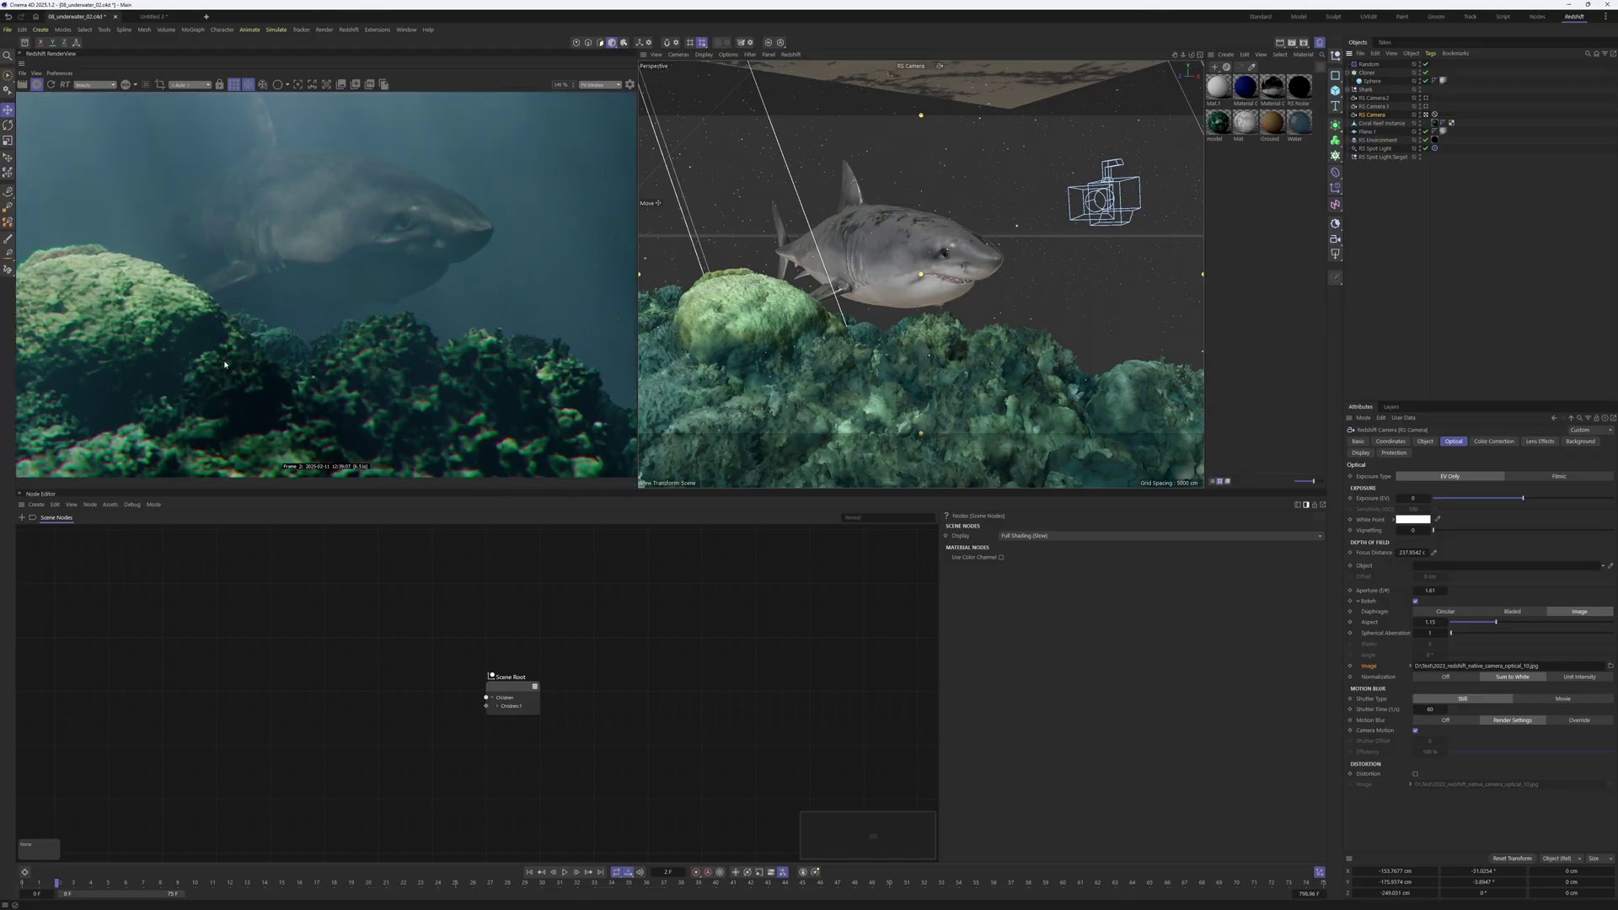
middle_drag(249, 372, 493, 240)
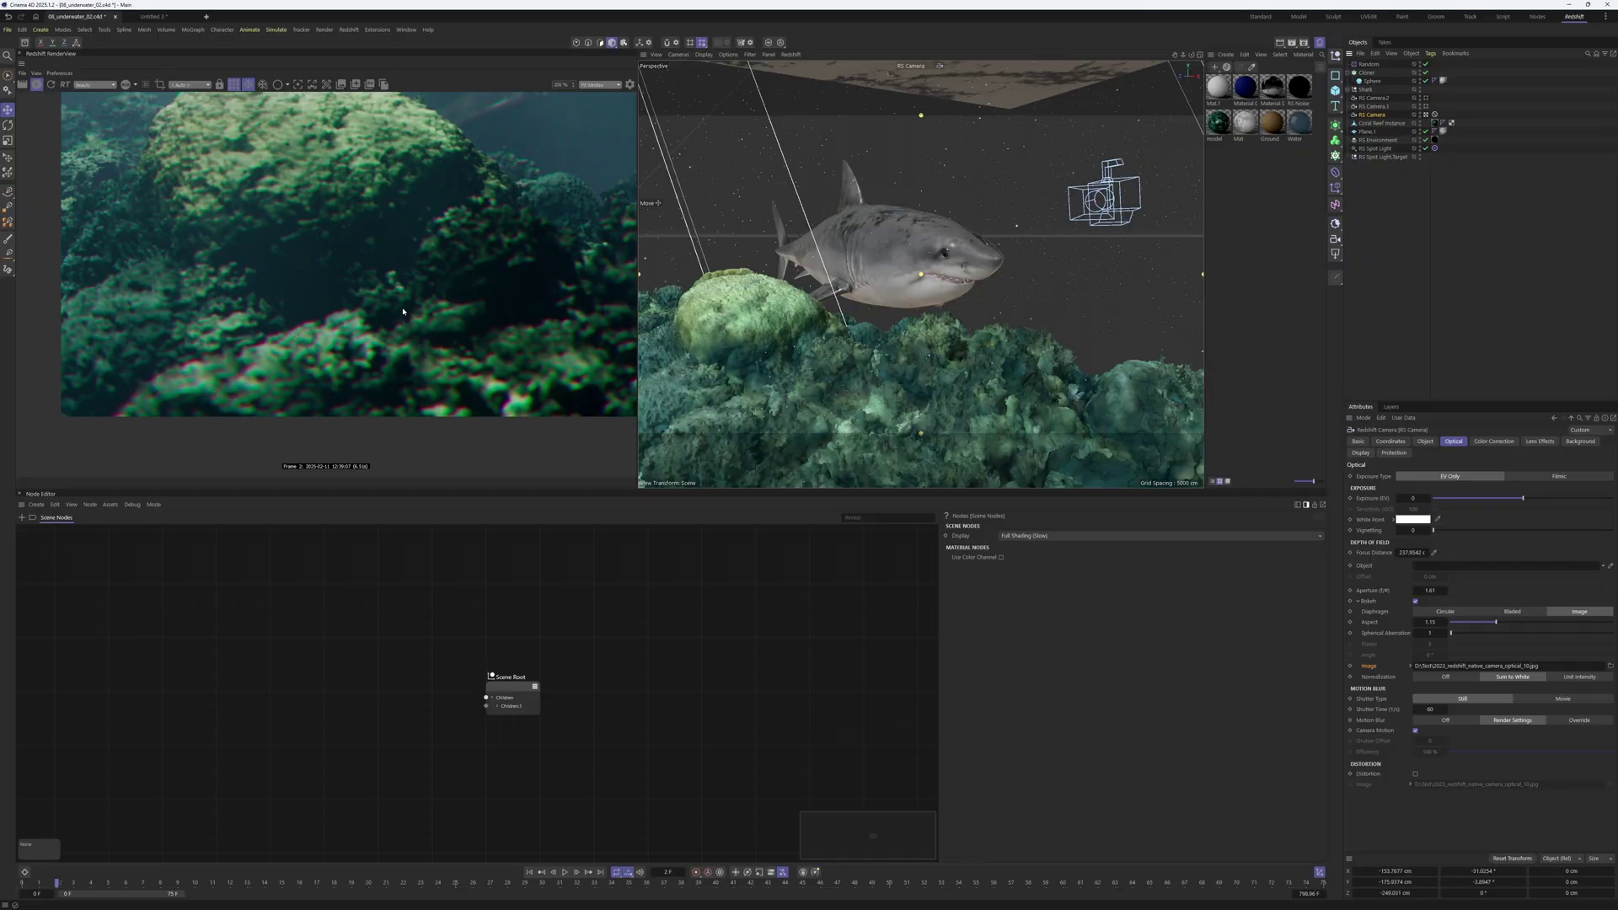
scroll(403, 311, down, 2)
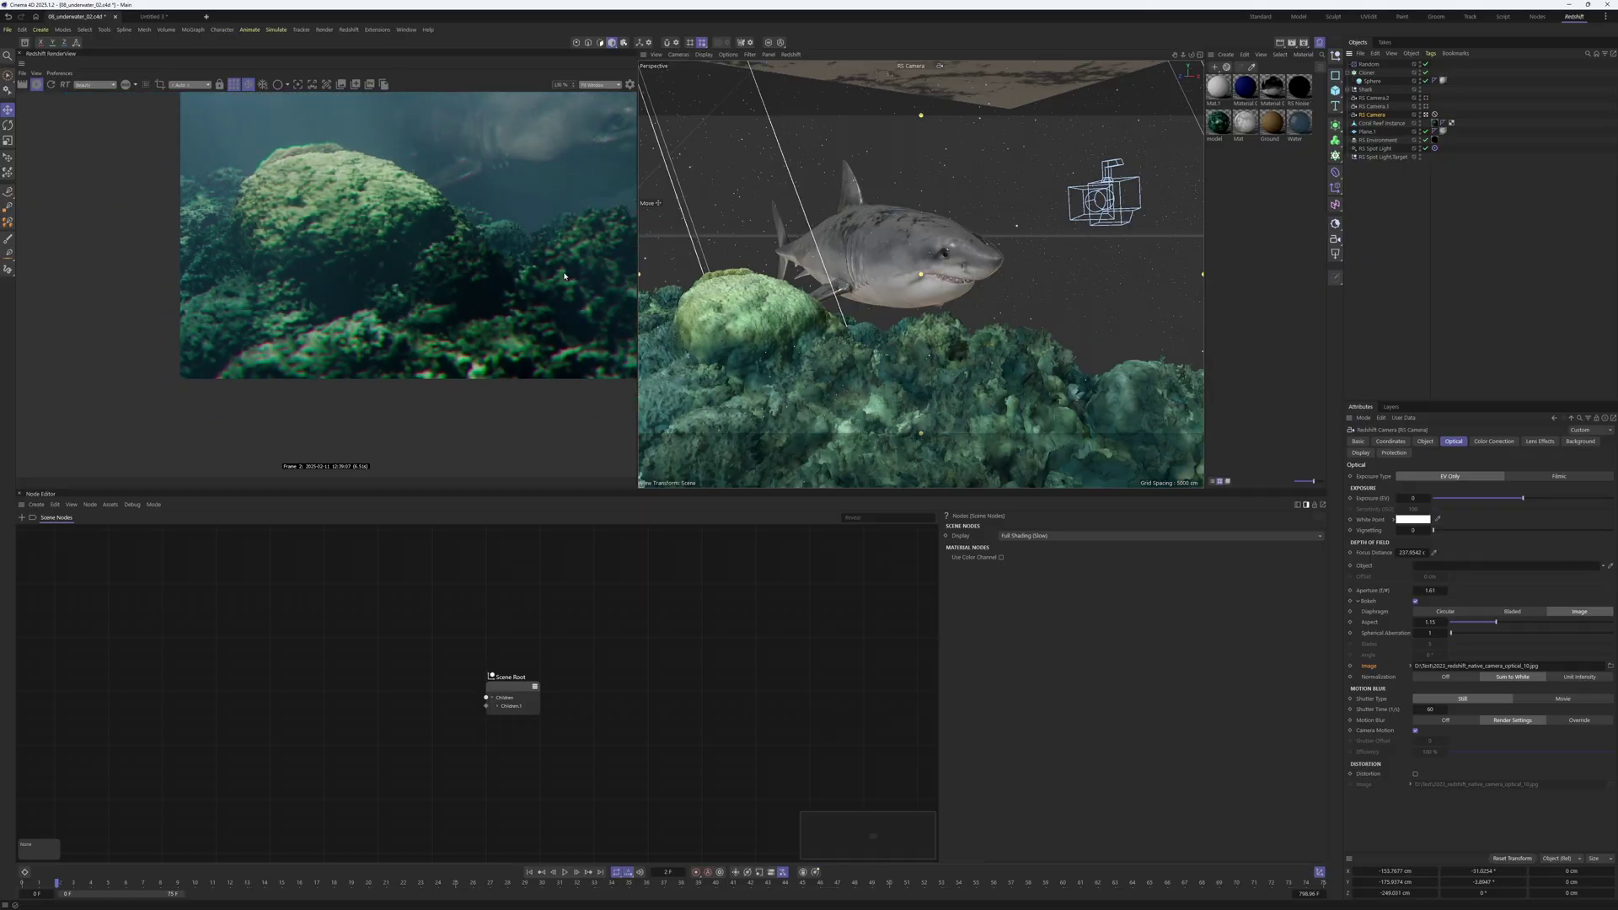
middle_drag(565, 276, 471, 294)
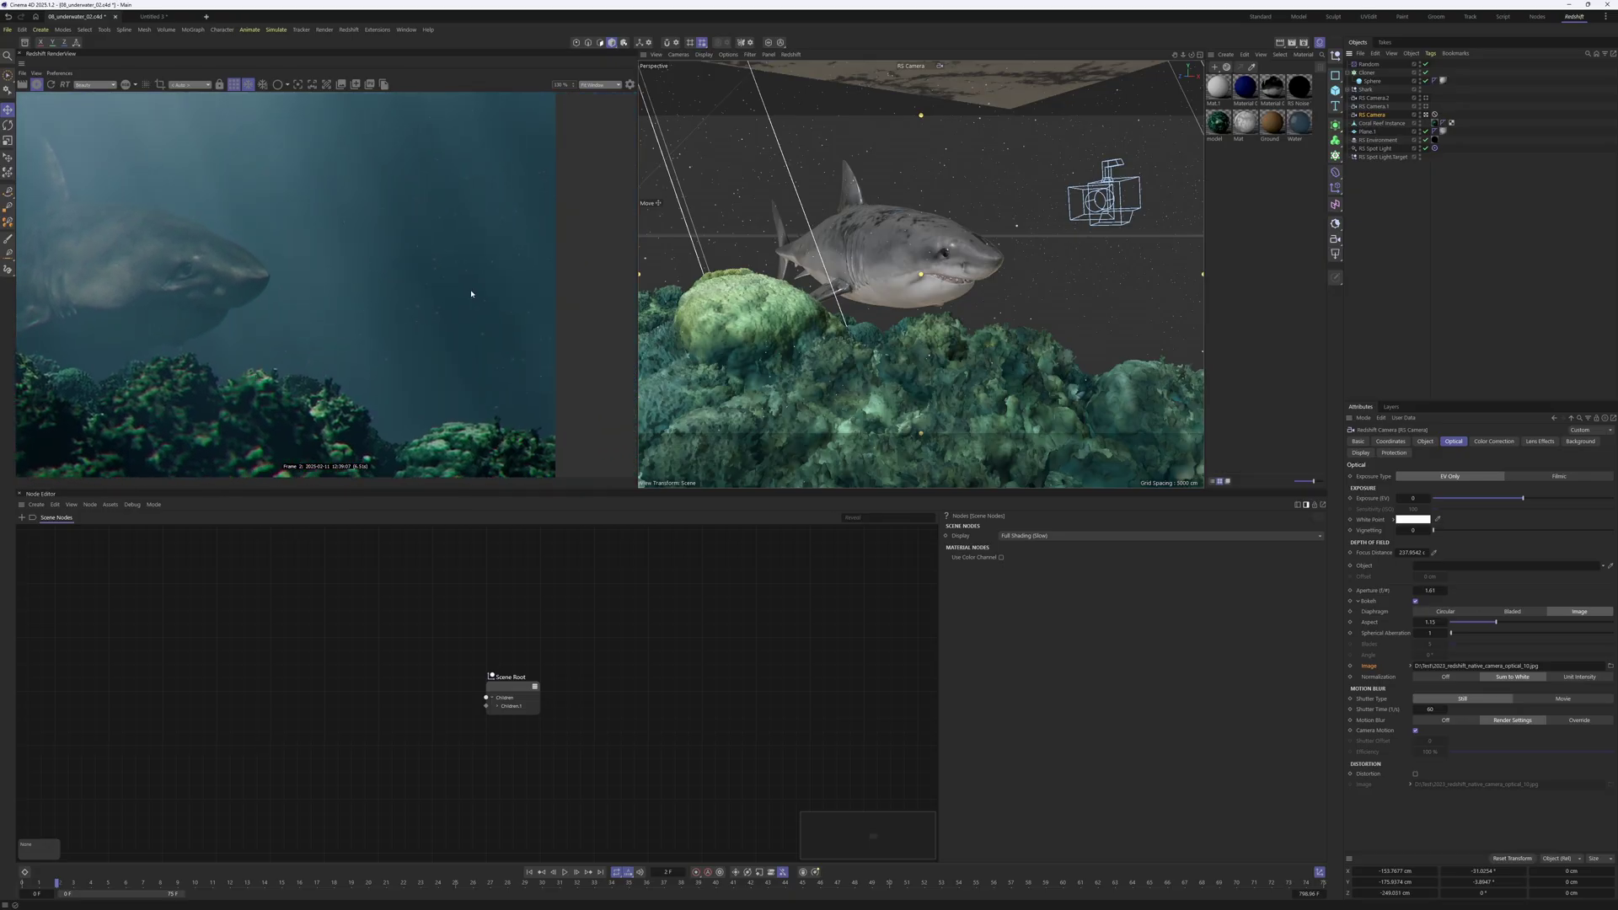
scroll(474, 280, up, 3)
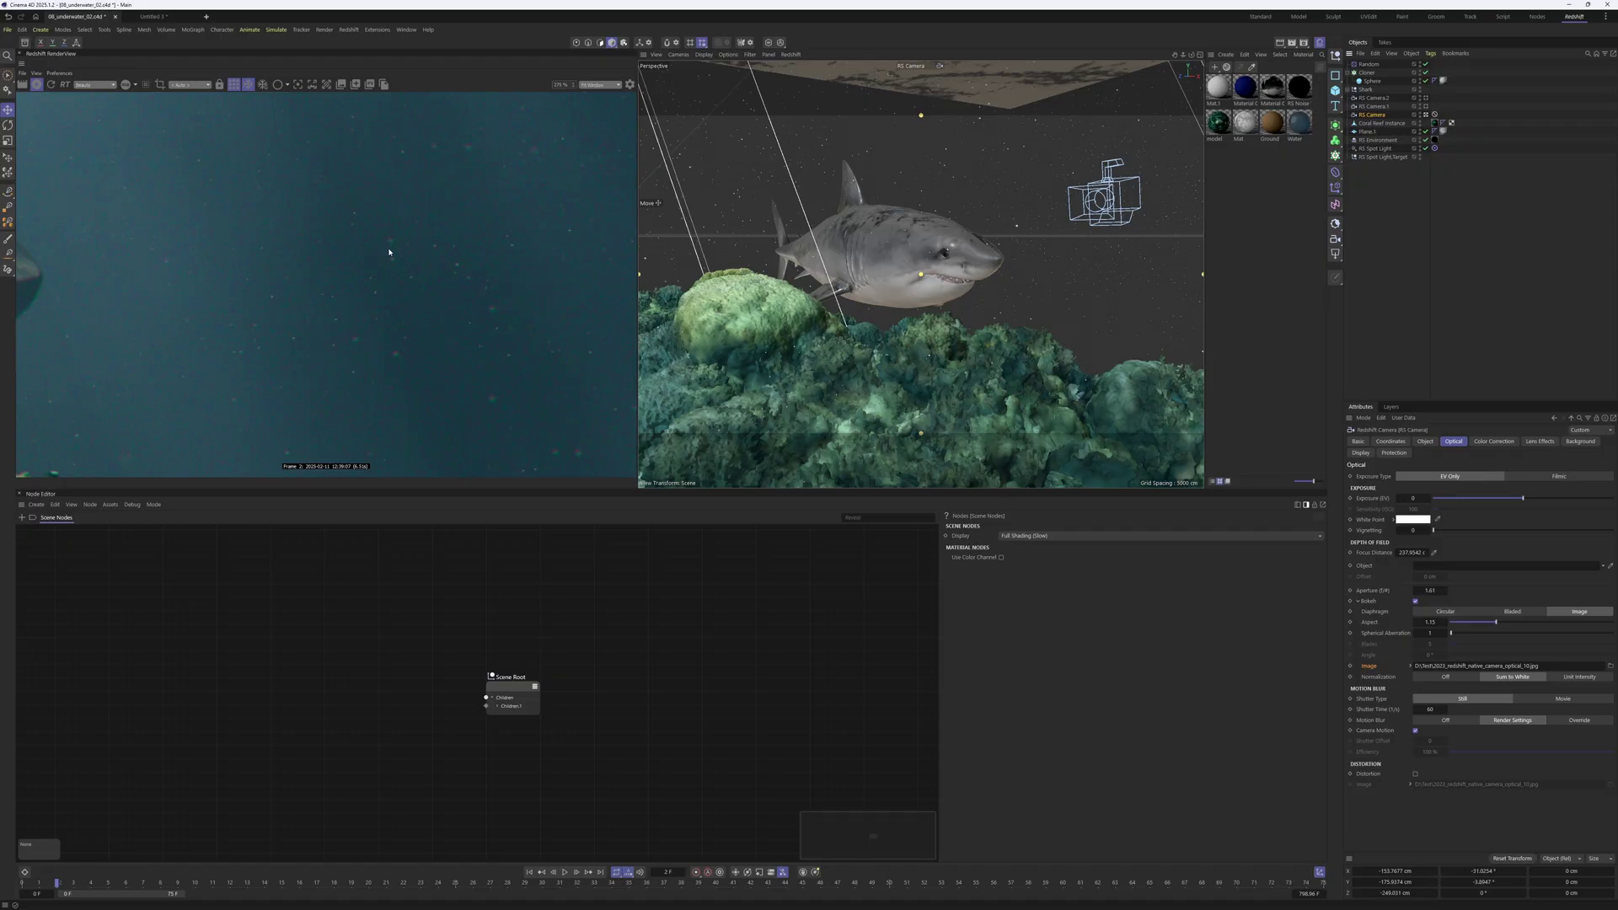
scroll(390, 251, down, 4)
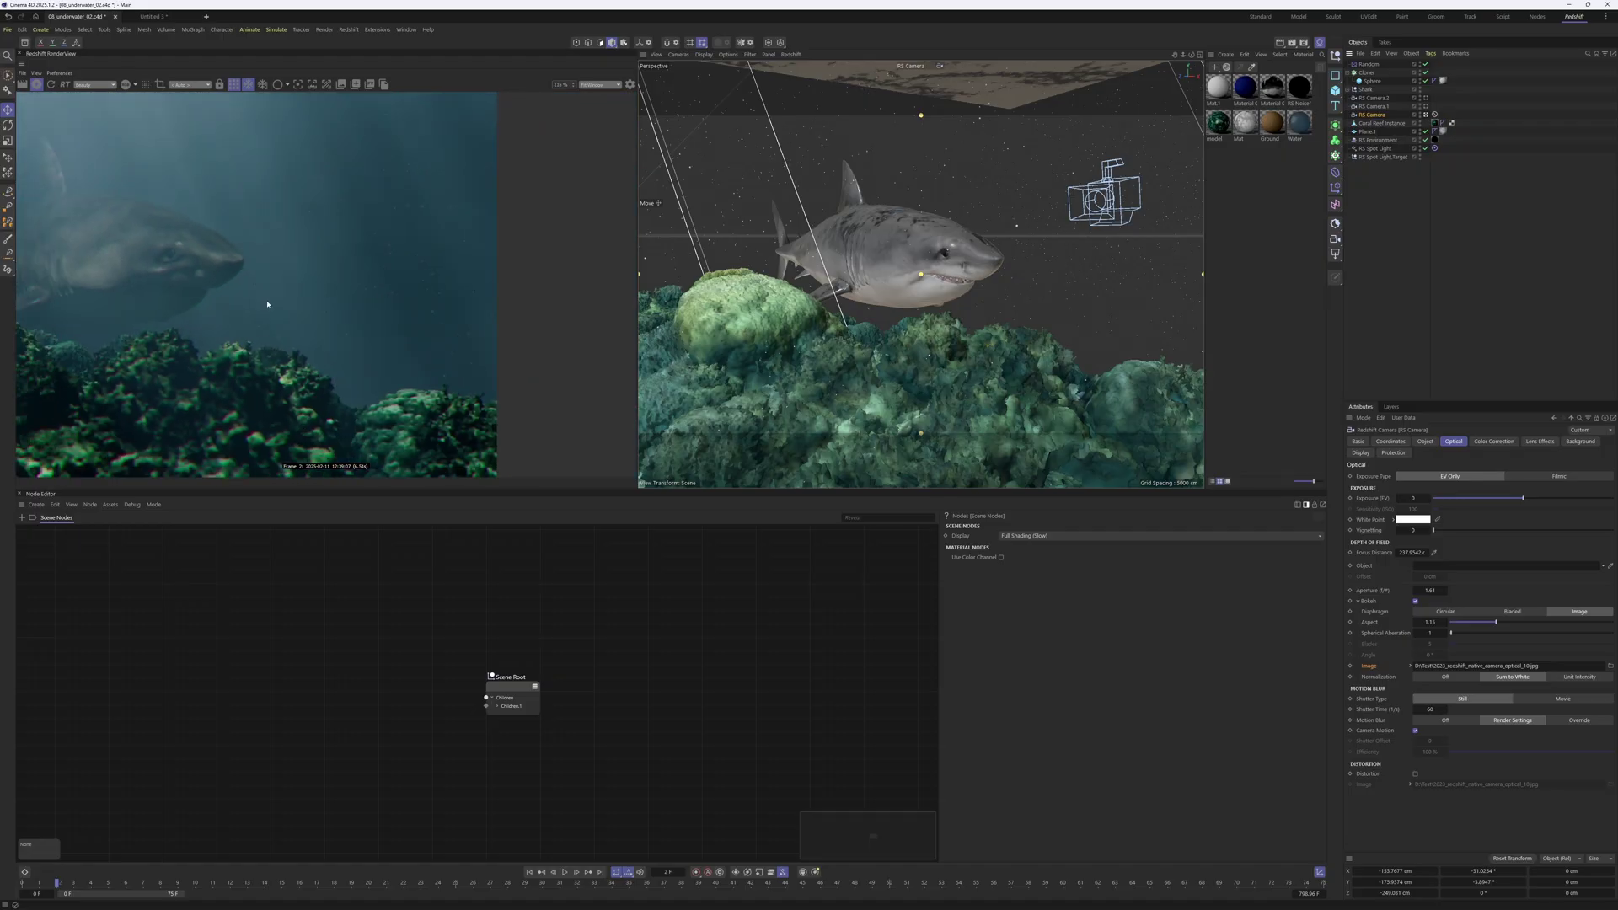
middle_drag(267, 304, 490, 315)
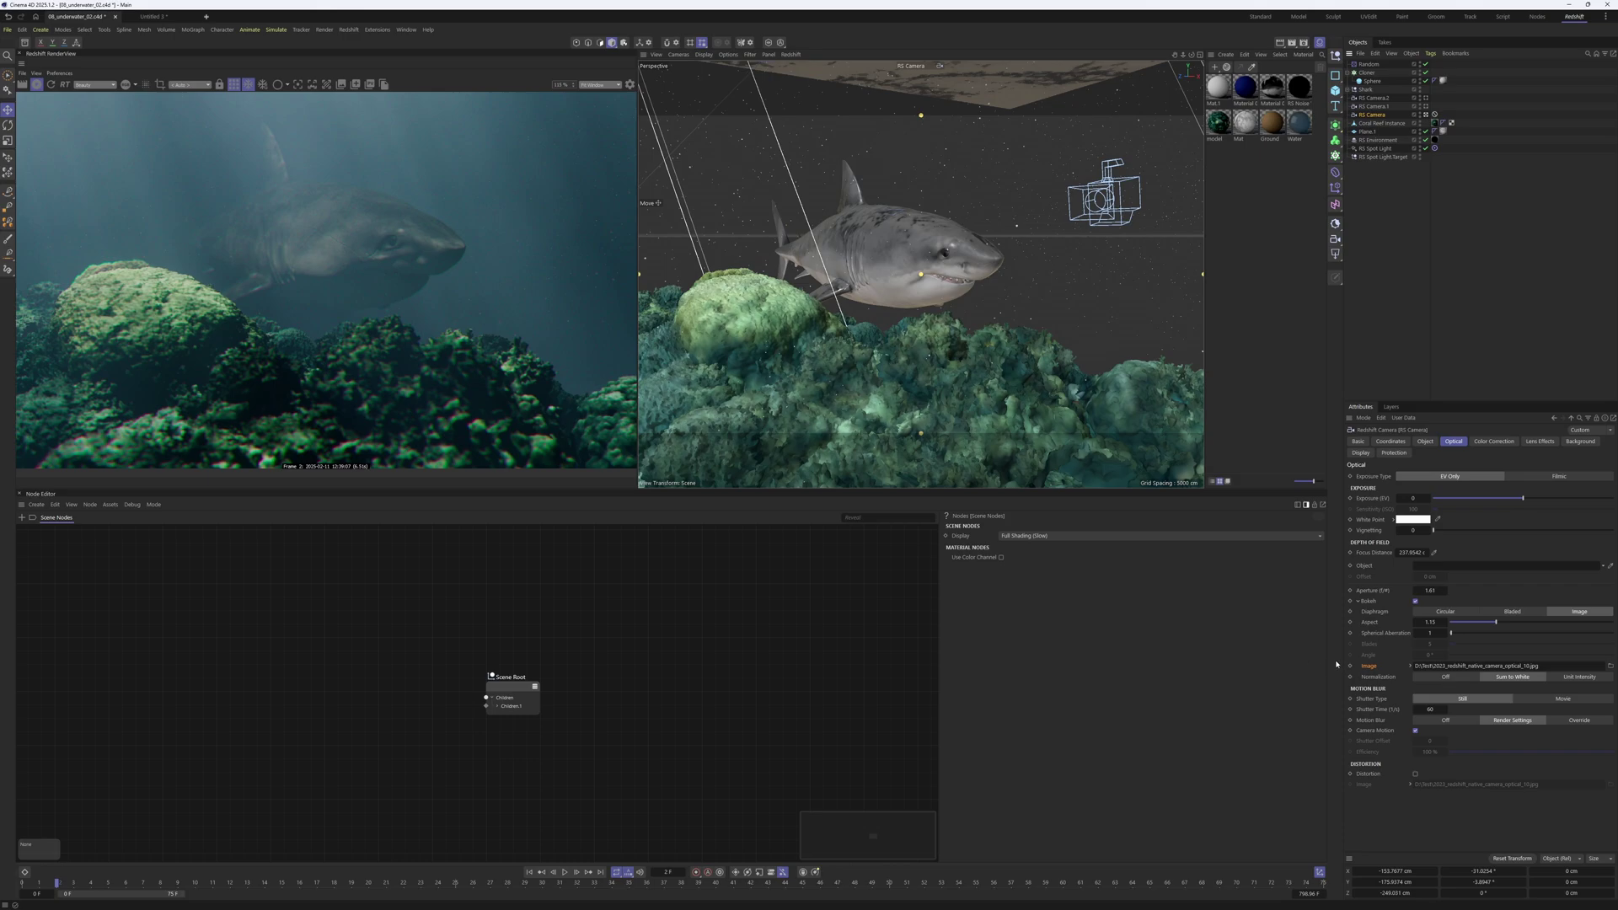
click(1357, 601)
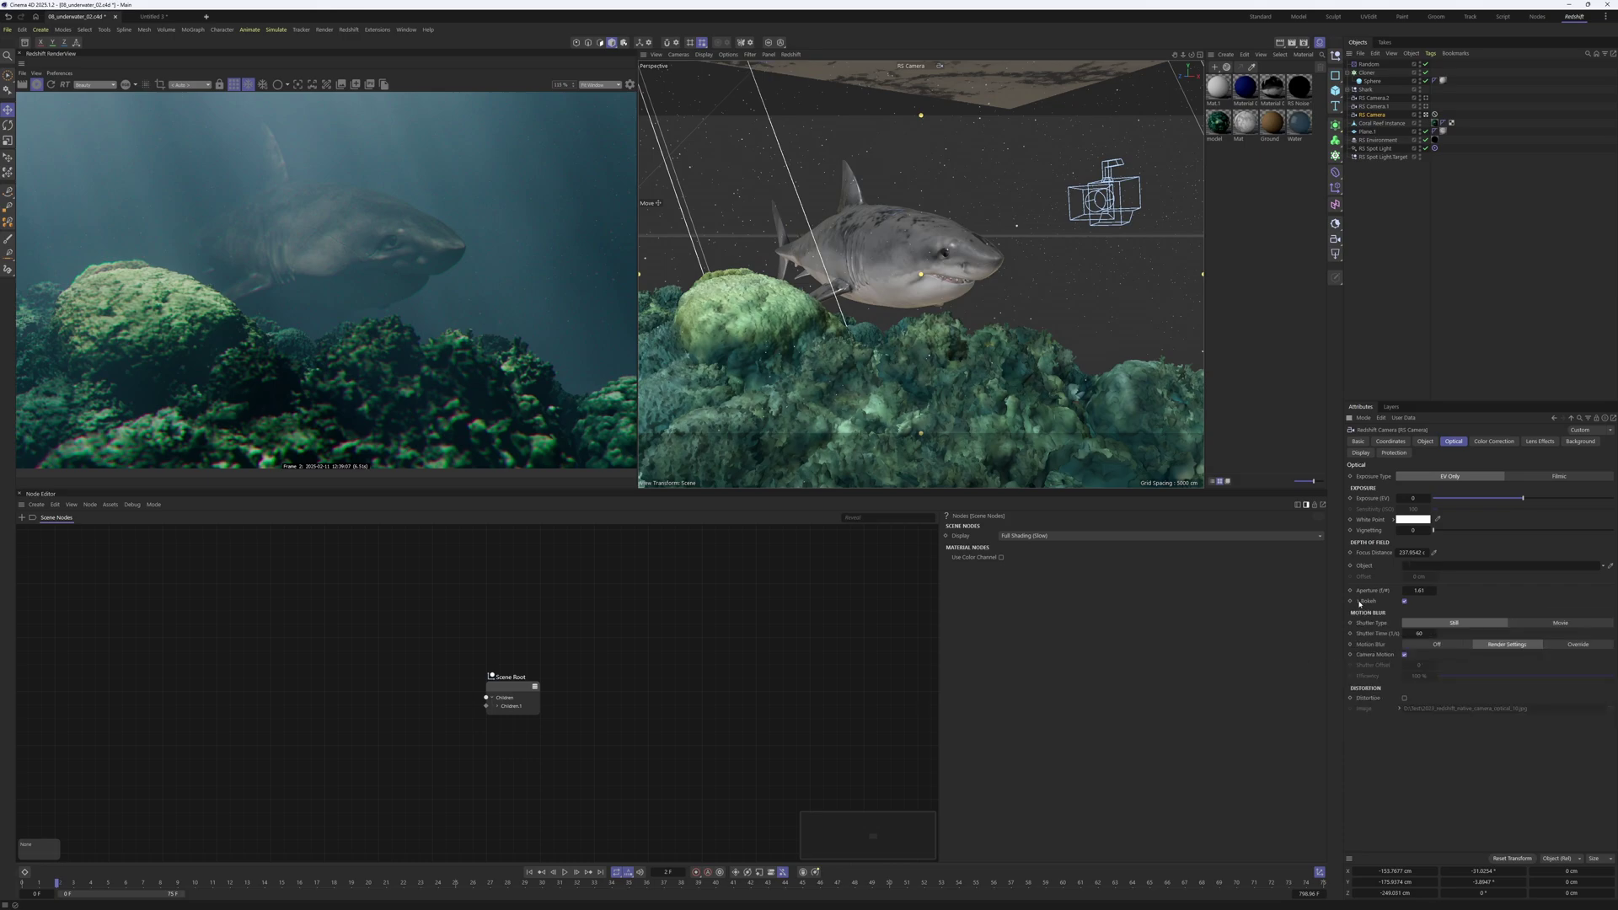
click(1358, 601)
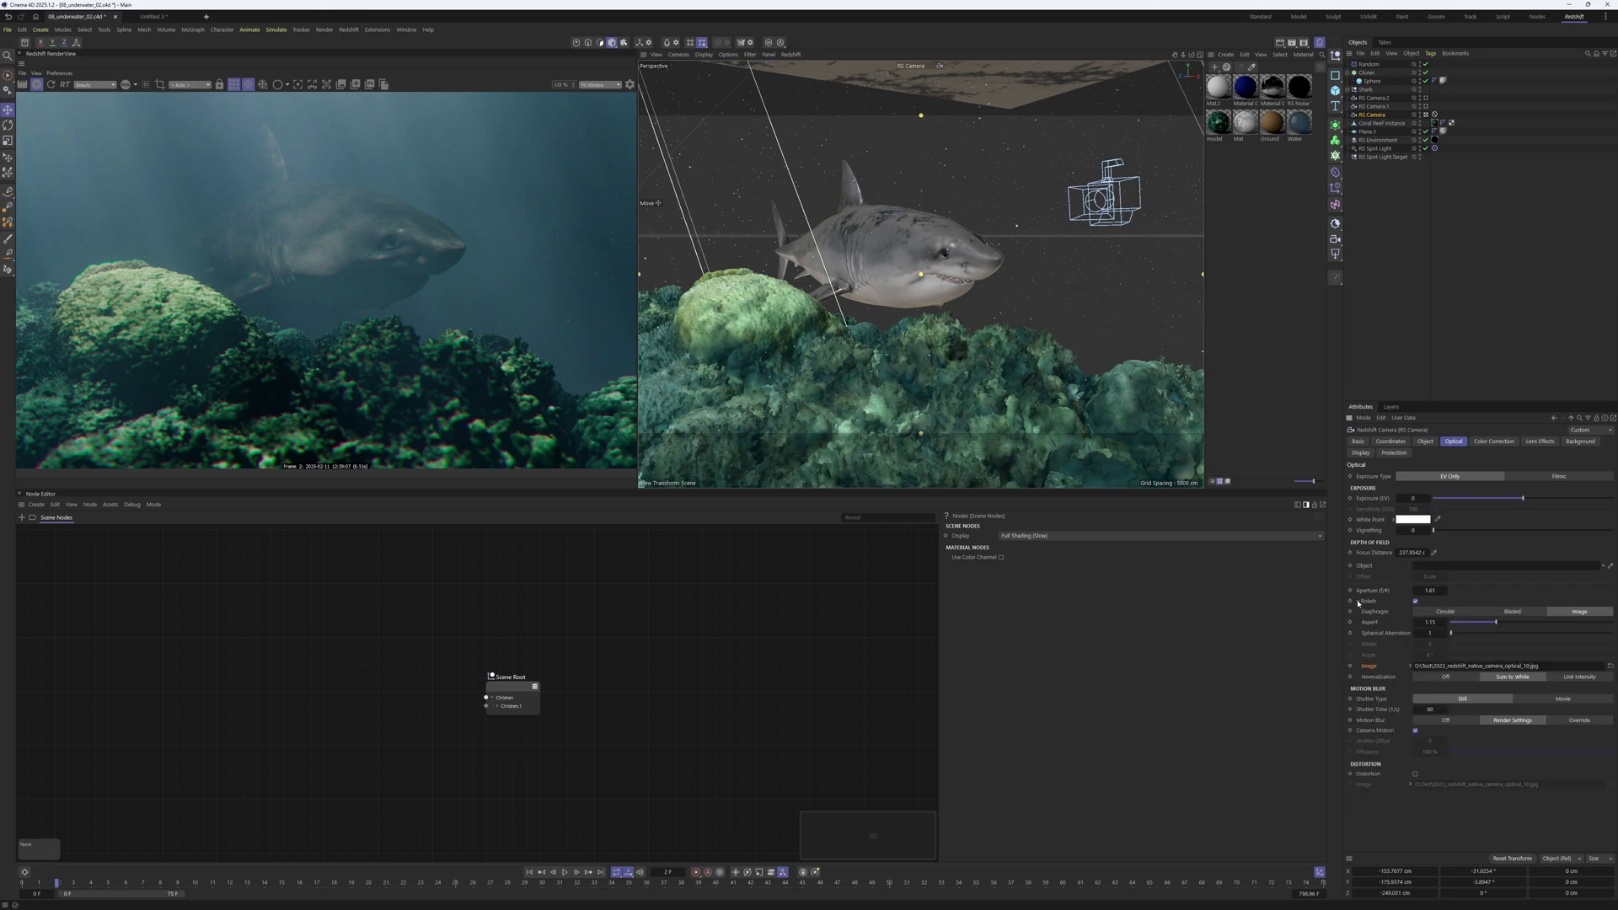
right_click(1368, 667)
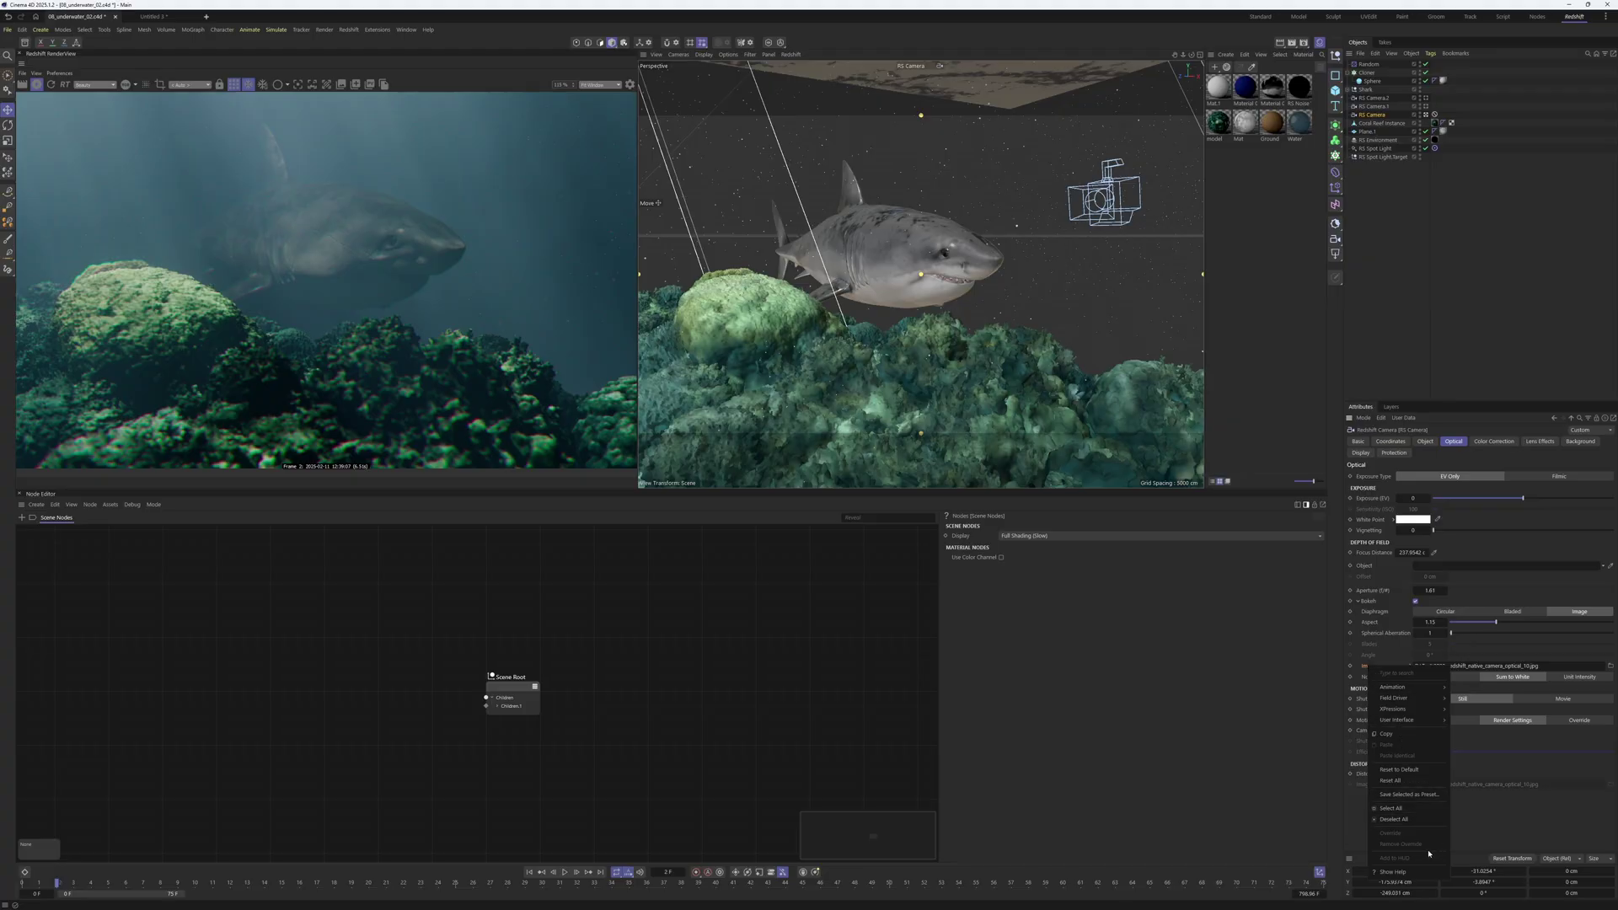
click(1395, 872)
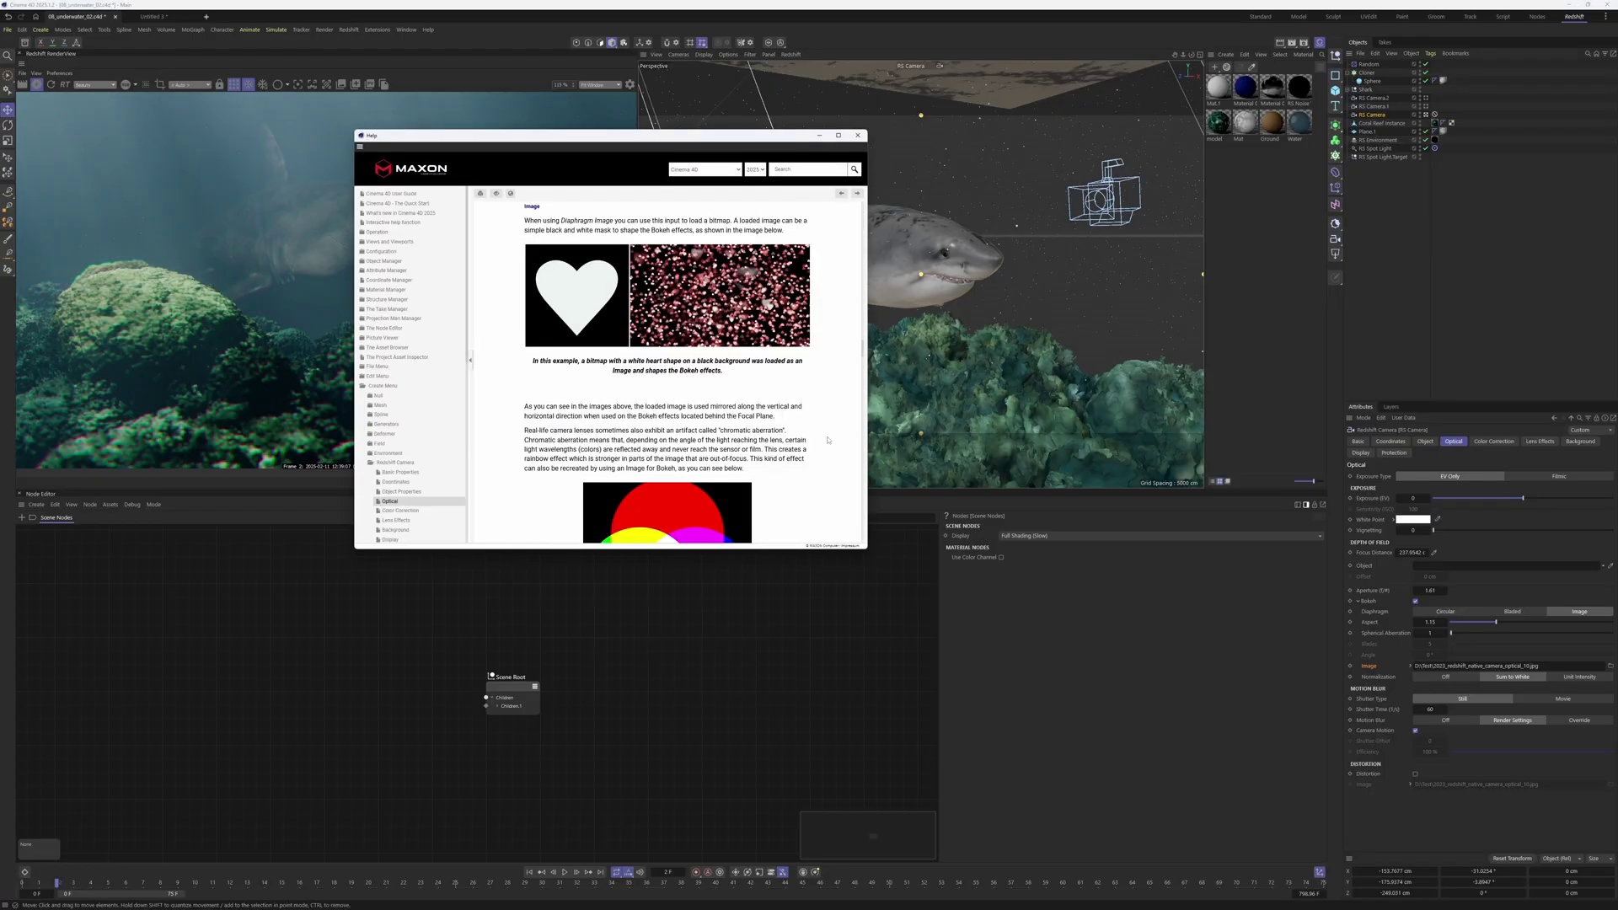
scroll(759, 405, down, 5)
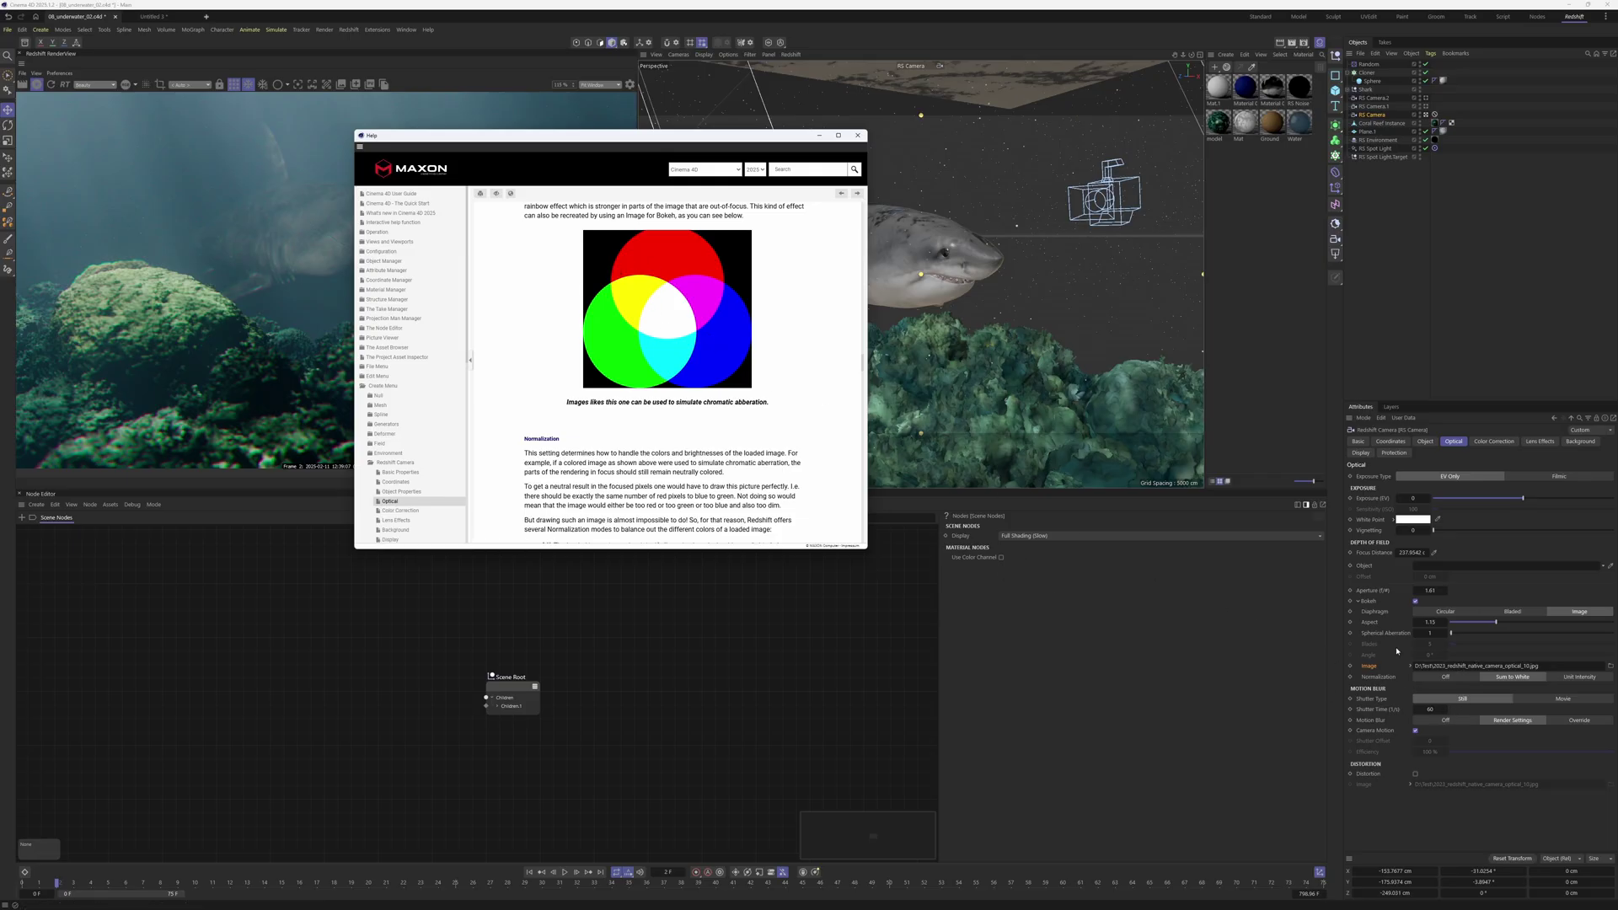
click(818, 136)
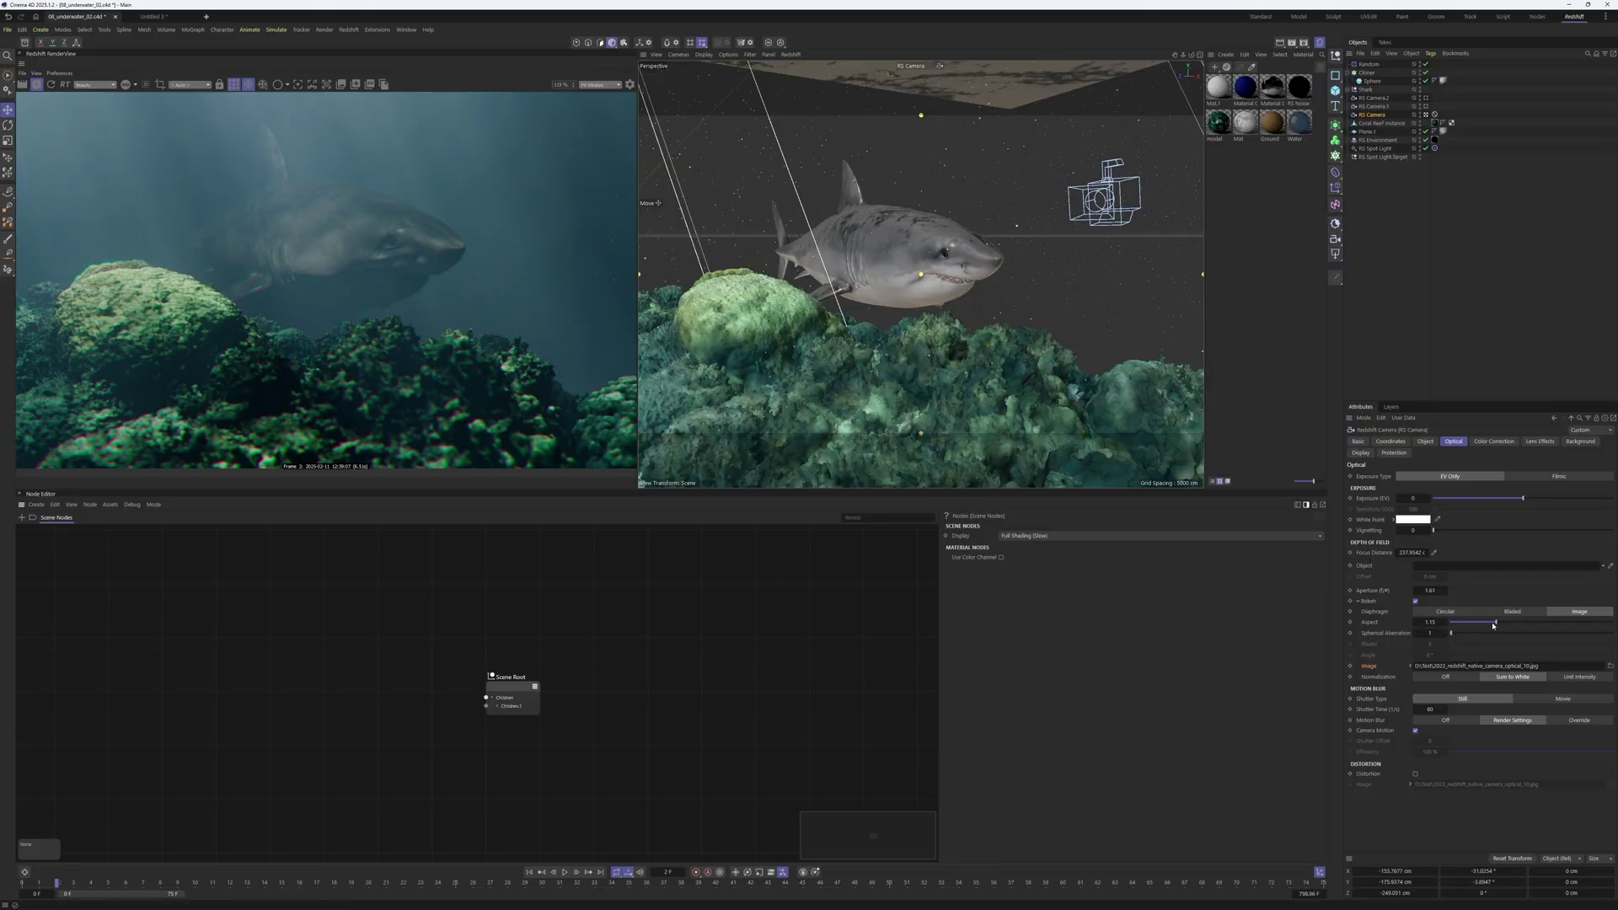
Test bokeh Aspect at 1.24, 1.83 and 0.01, restore it to 1.15, and open post-effects settings.
drag(1495, 622, 1505, 624)
drag(1508, 624, 1526, 624)
drag(1519, 622, 1448, 628)
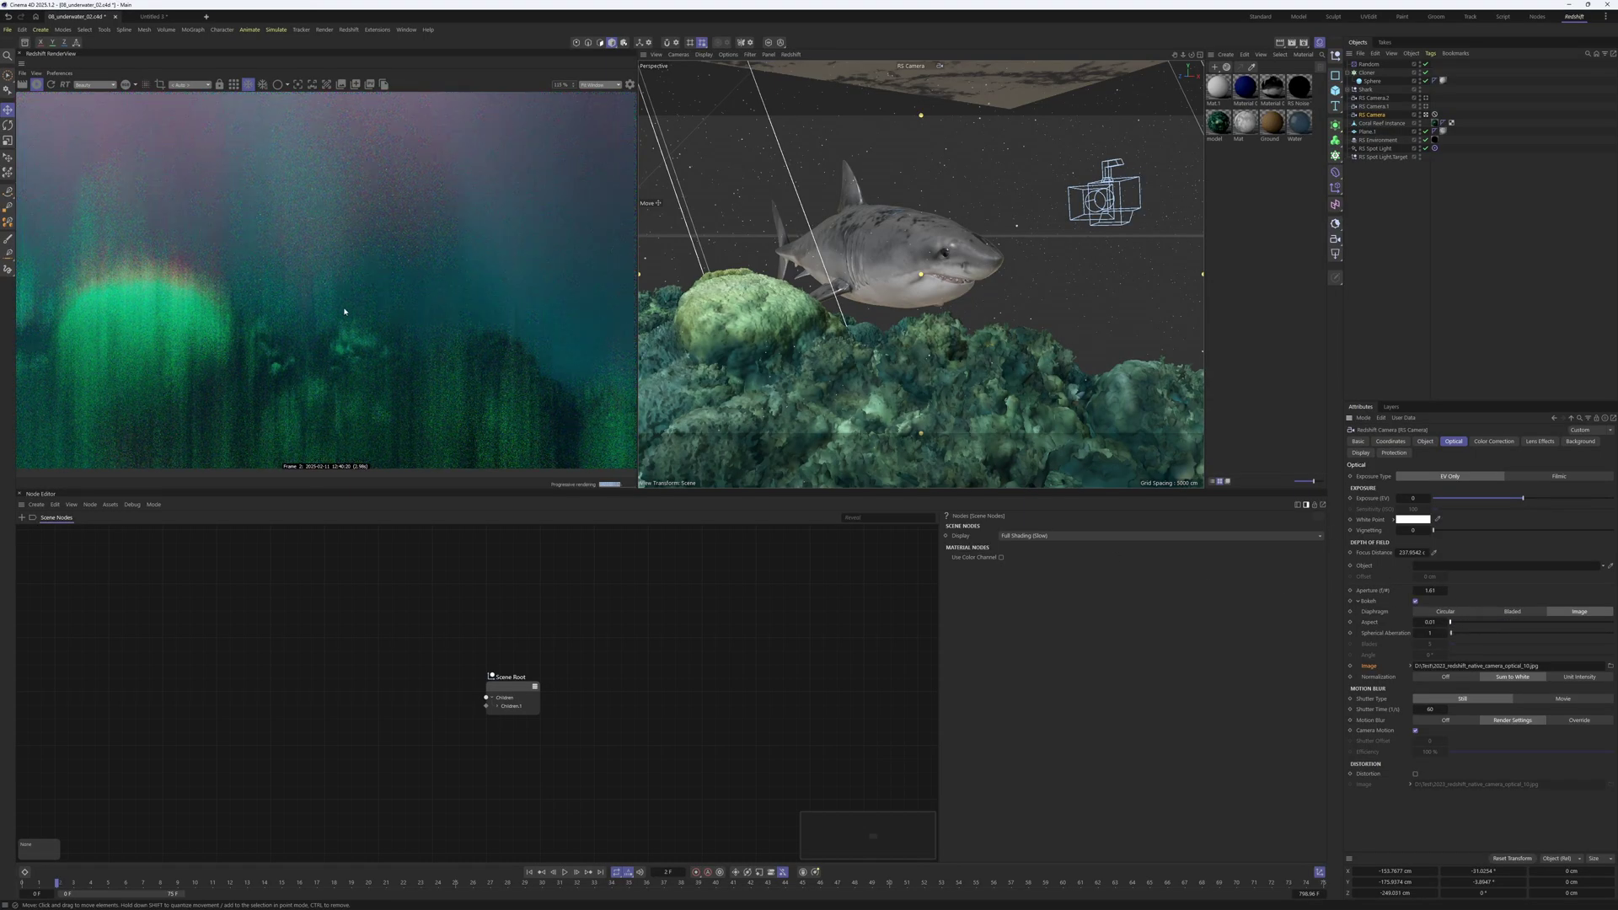
click(1499, 622)
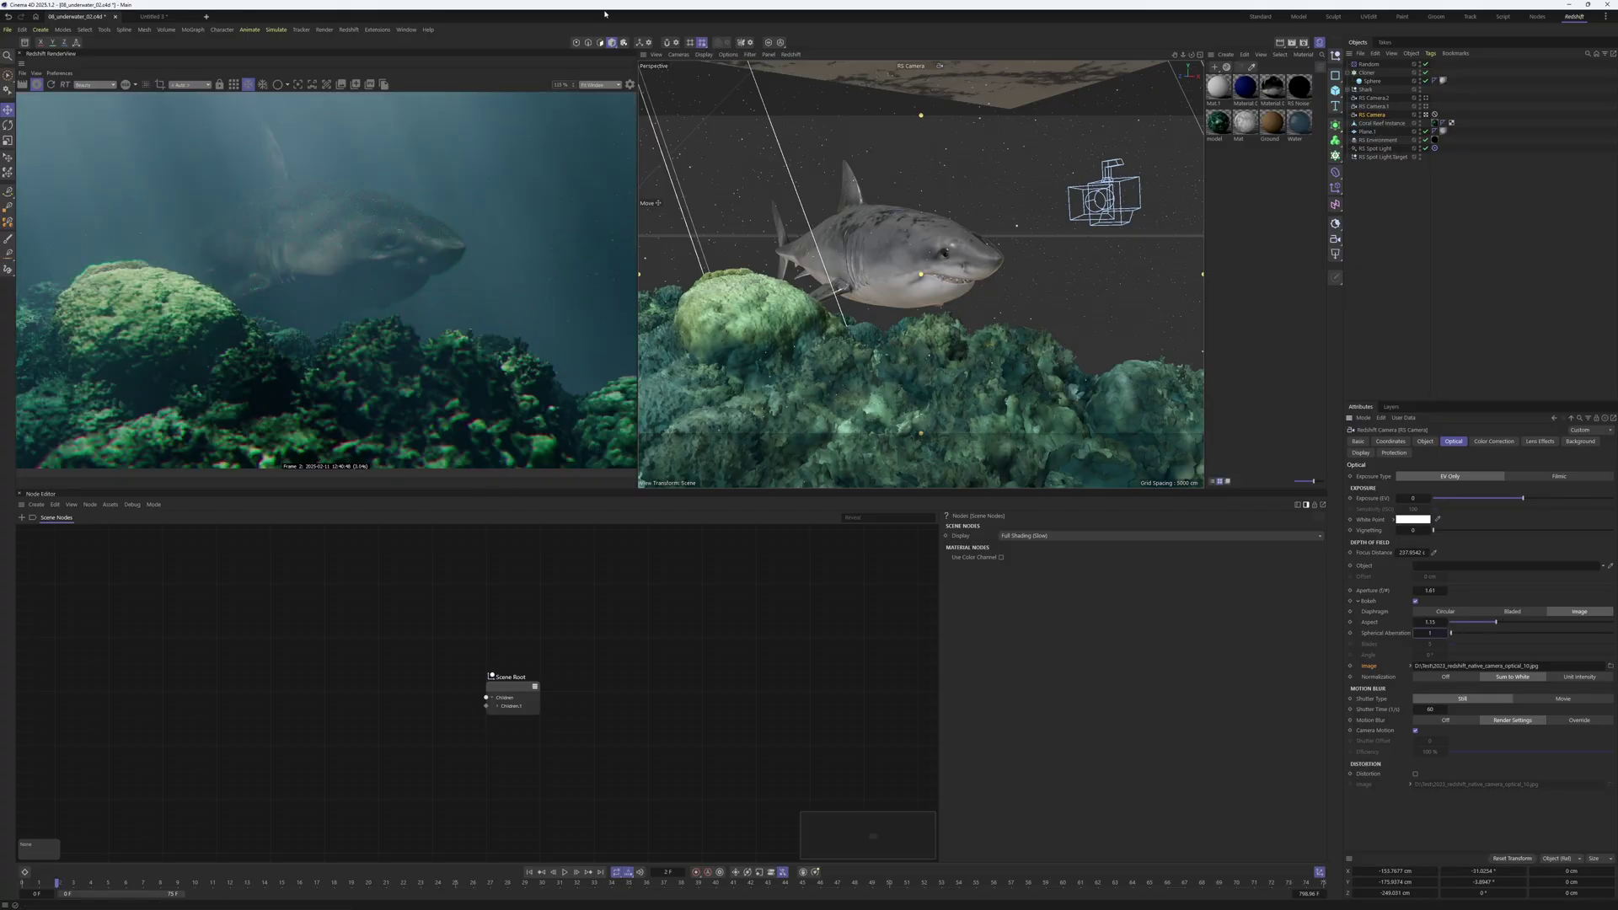
click(629, 84)
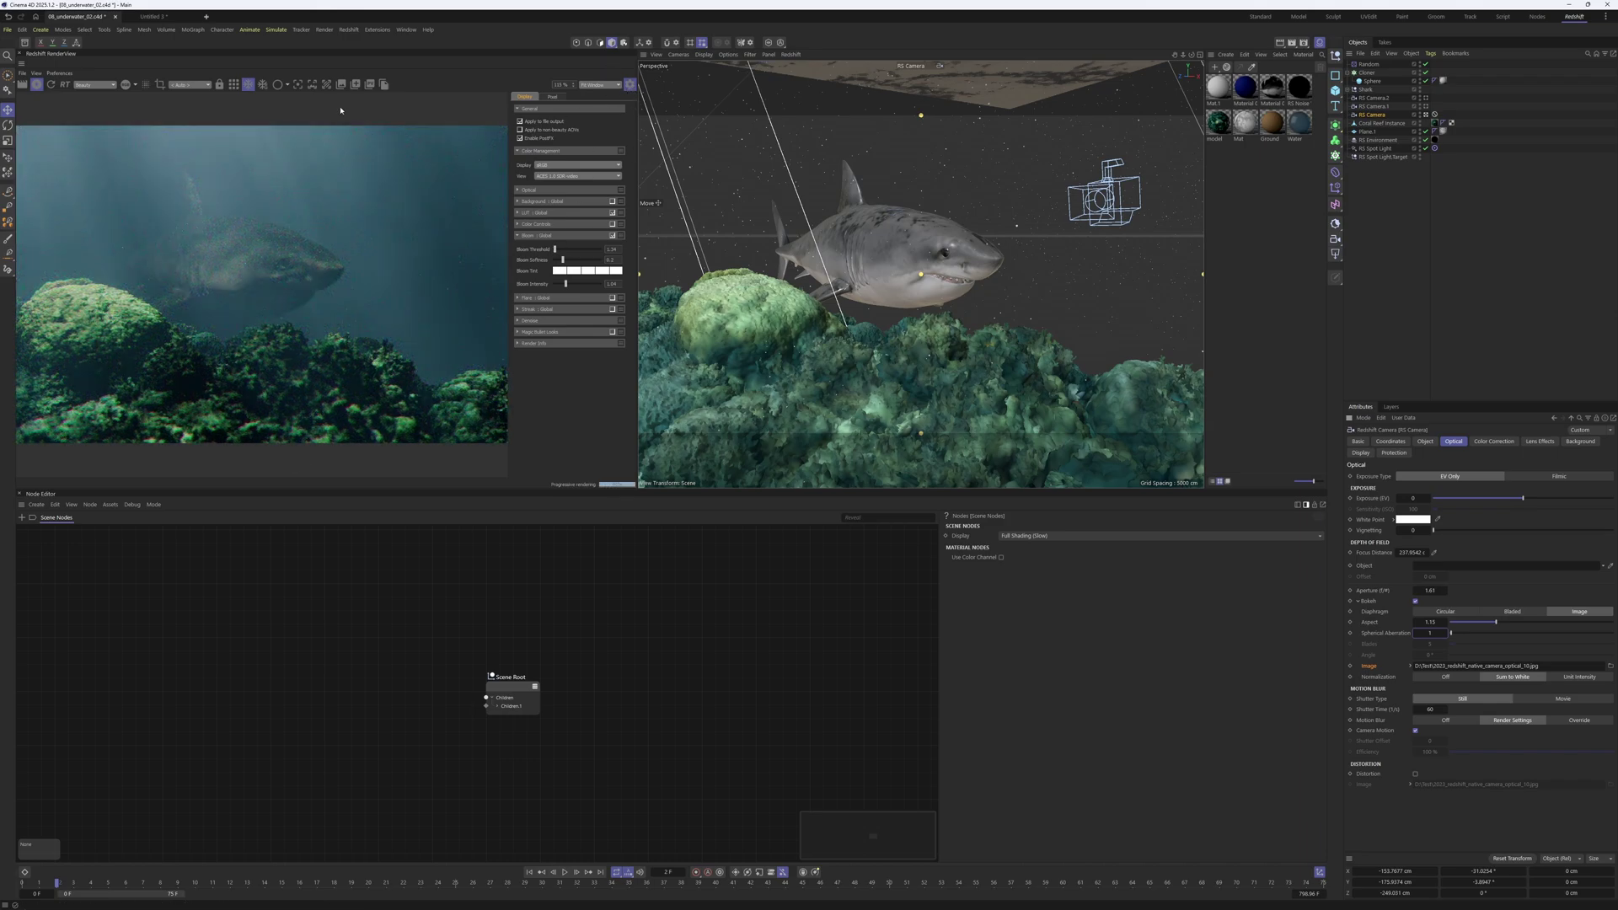
Expand then hide the global LUT settings, collapse Color Management, and toggle Bloom off and back on.
click(517, 213)
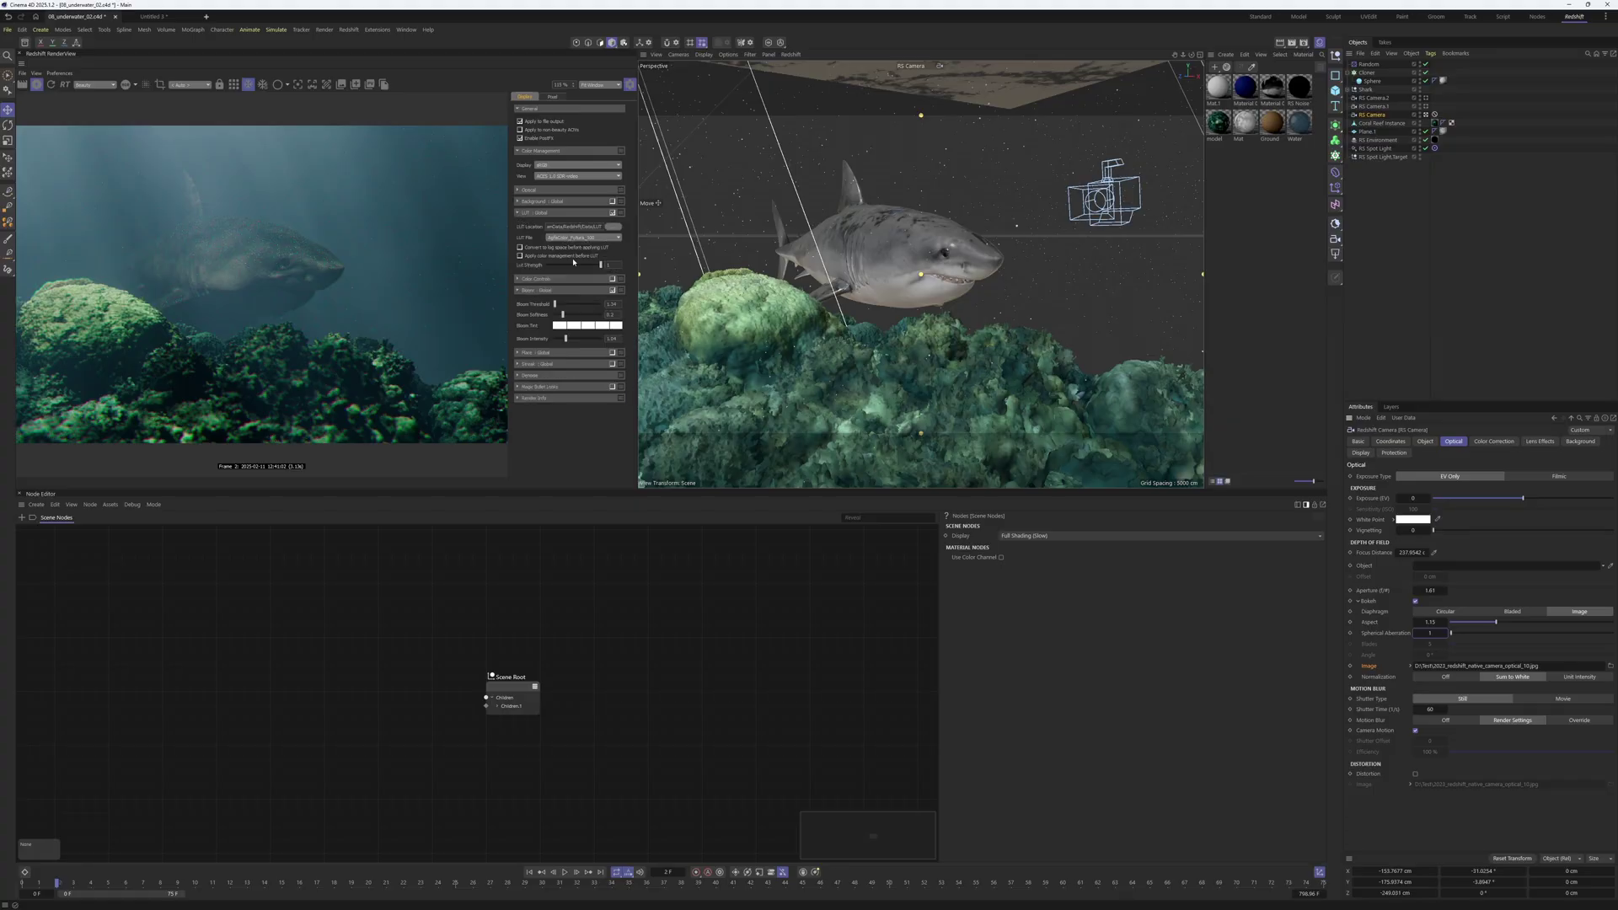
click(517, 151)
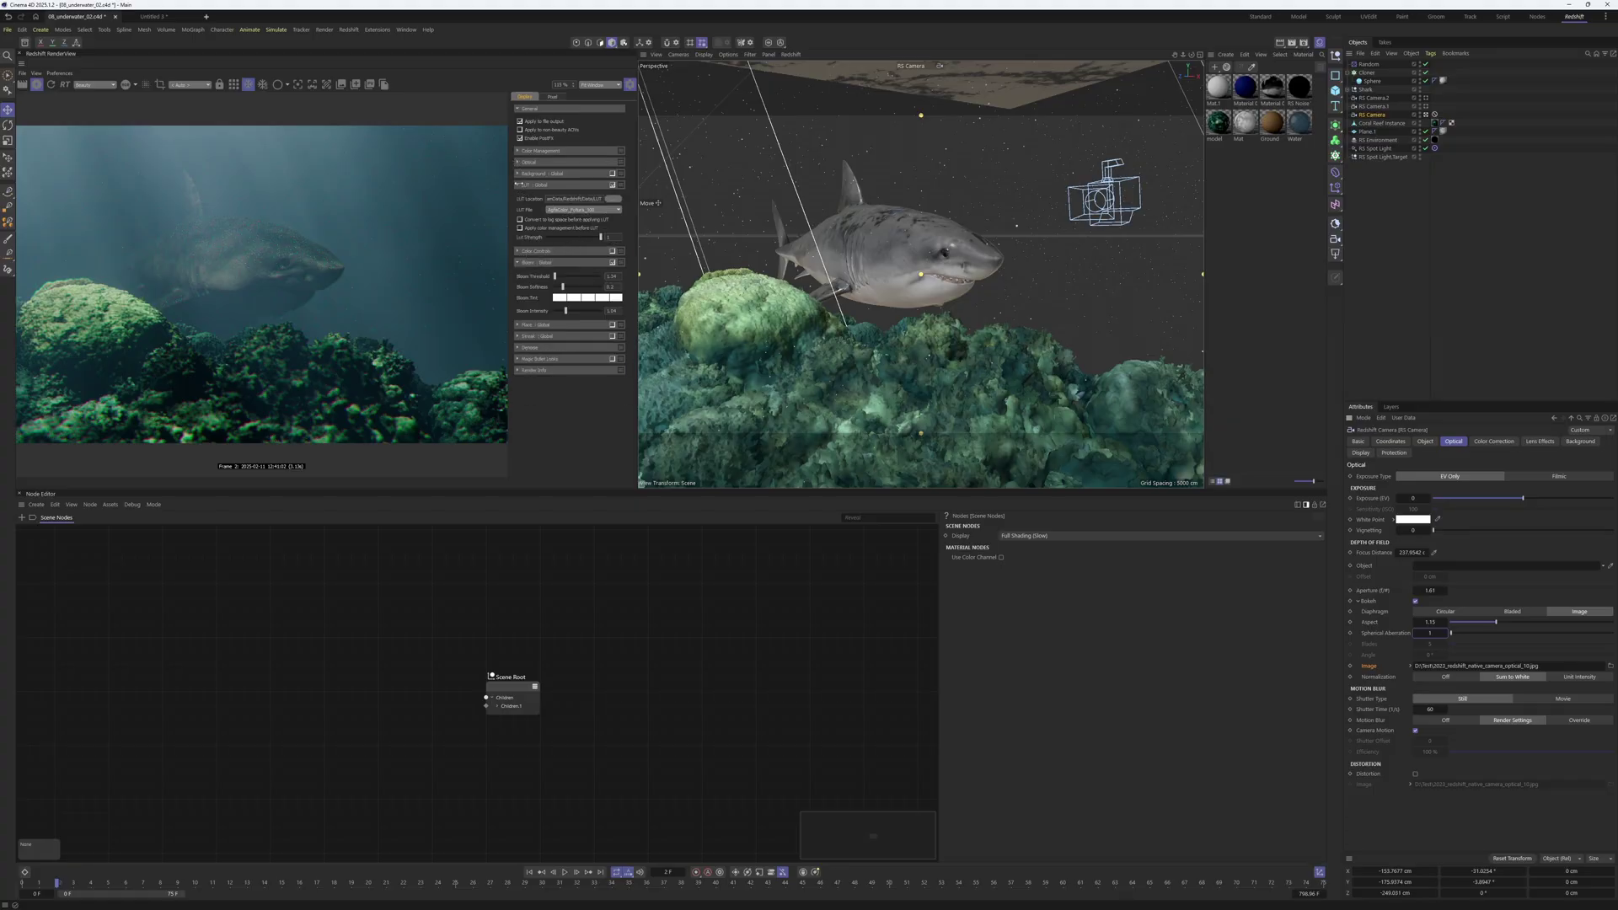
click(517, 184)
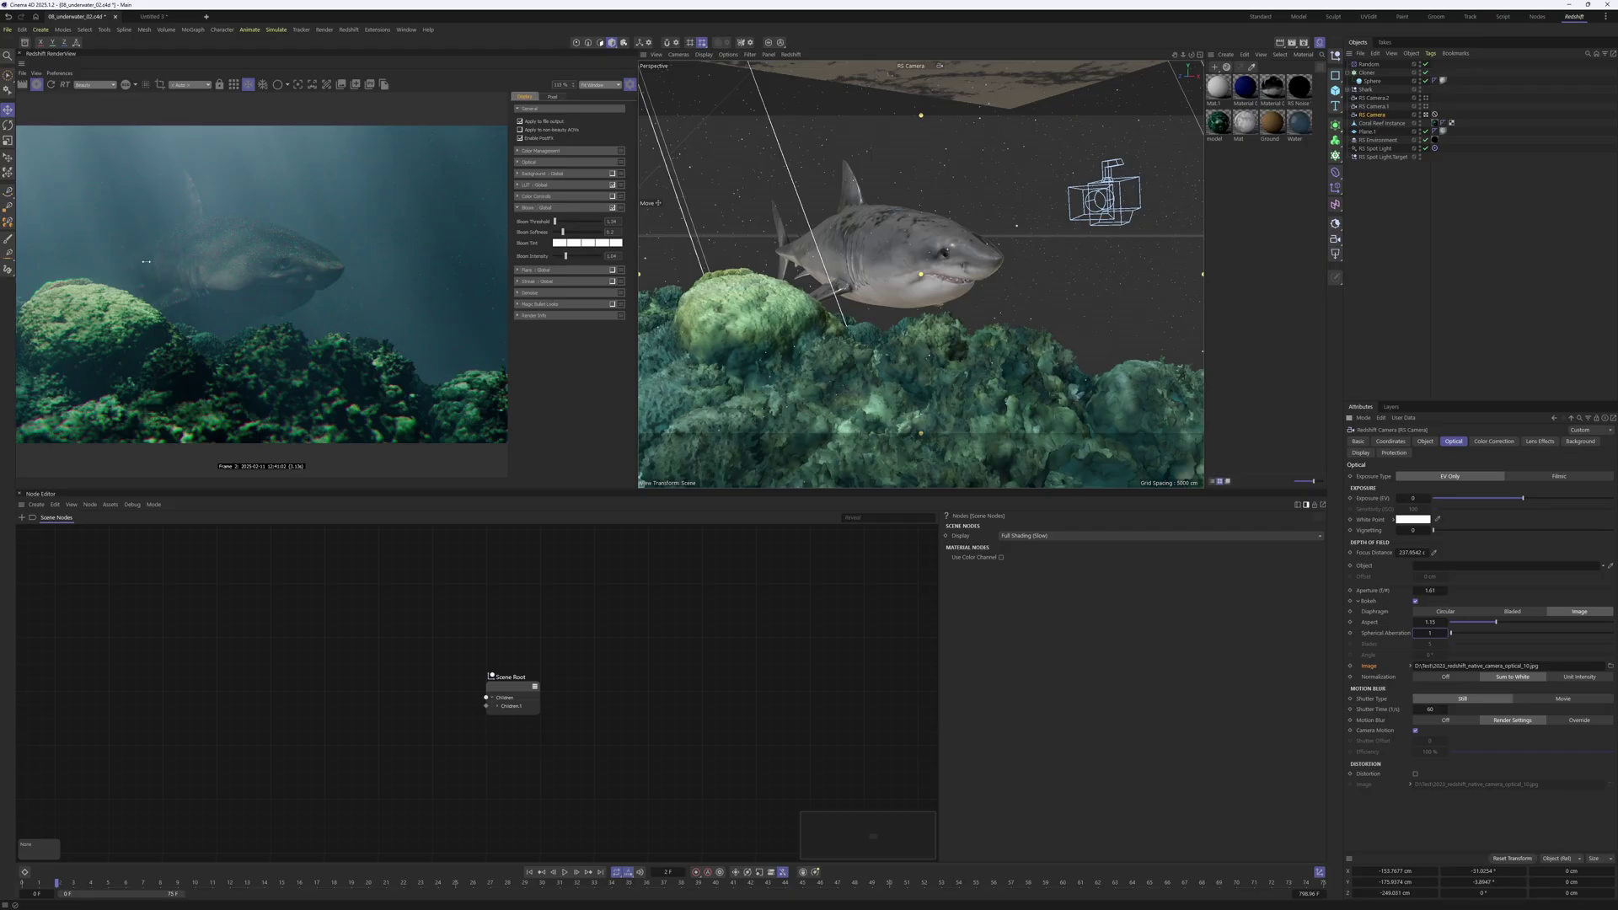
click(612, 208)
click(612, 208)
click(631, 85)
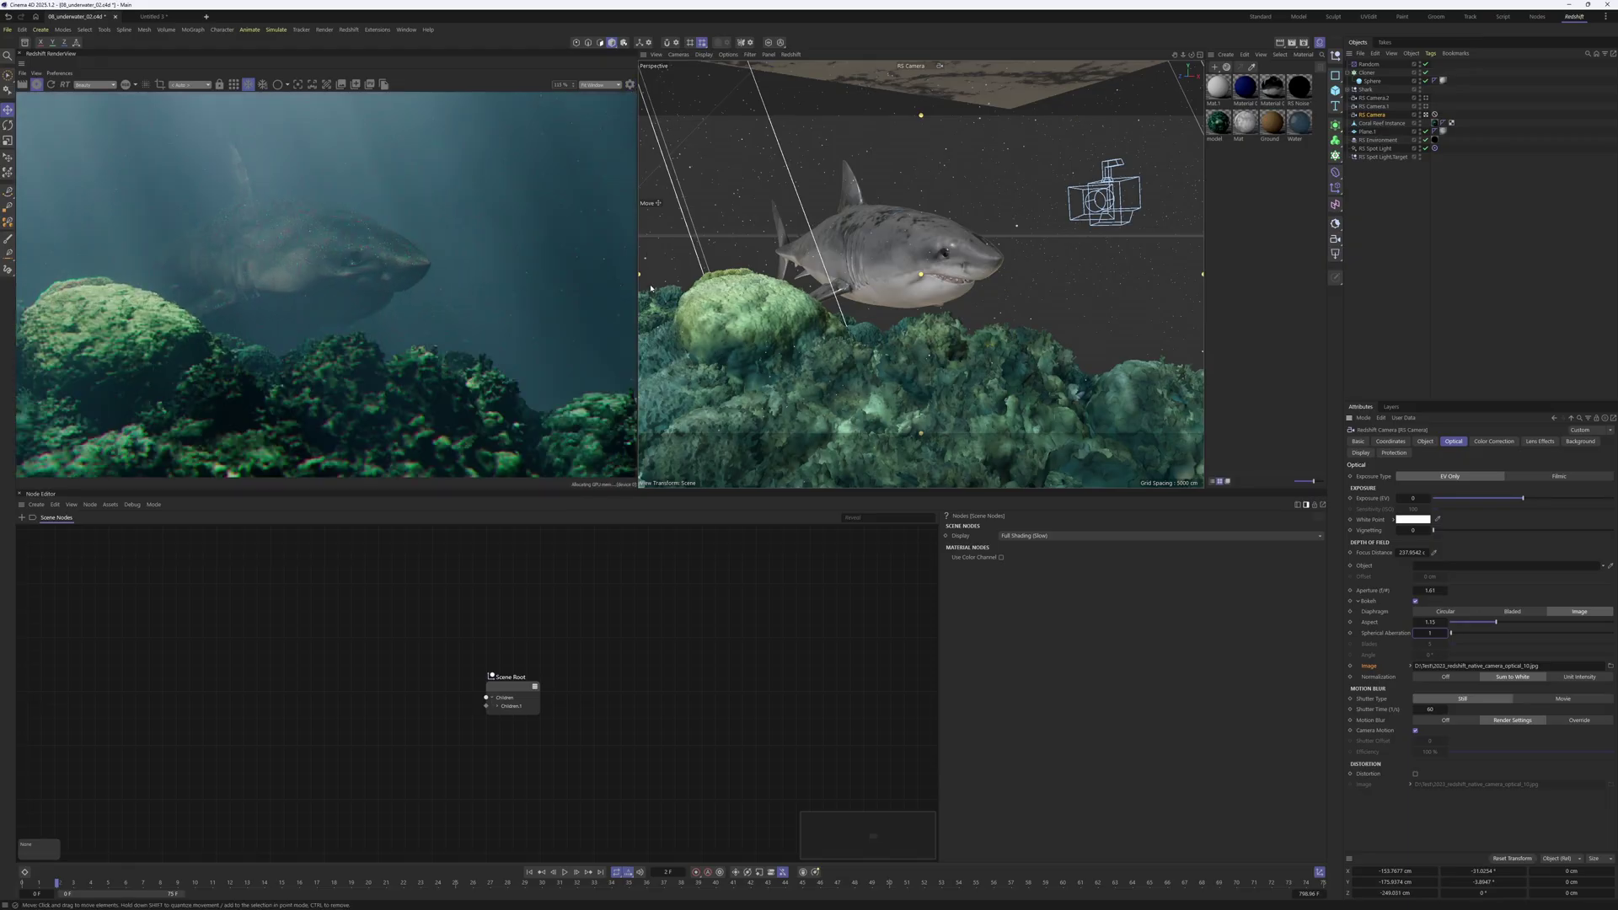